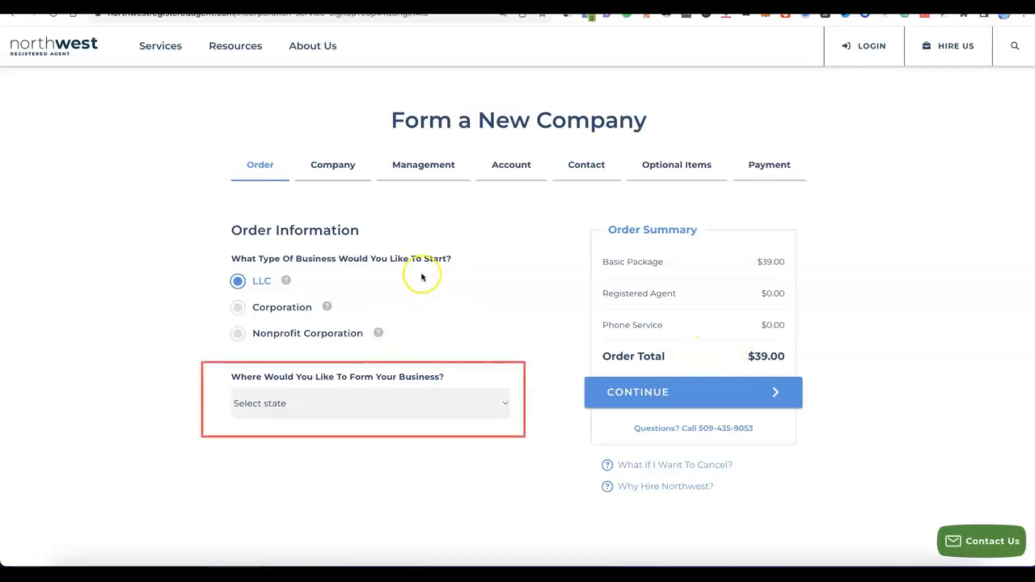
# - Choose NM - New Mexico with 6 Day Processing ($89.00 total) and continue to Company Details
pyautogui.click(499, 402)
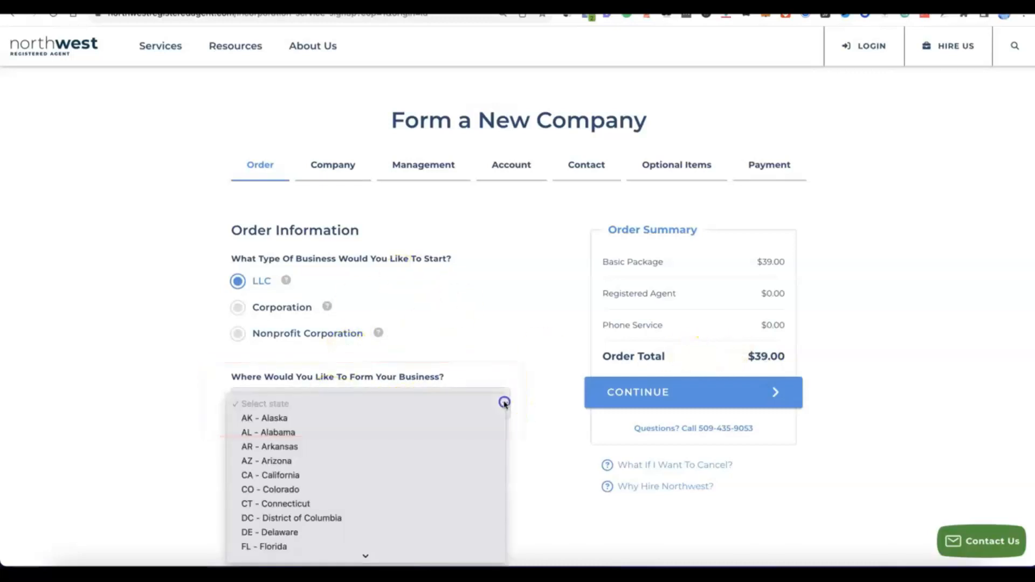
pyautogui.scroll(-3, 373, 343)
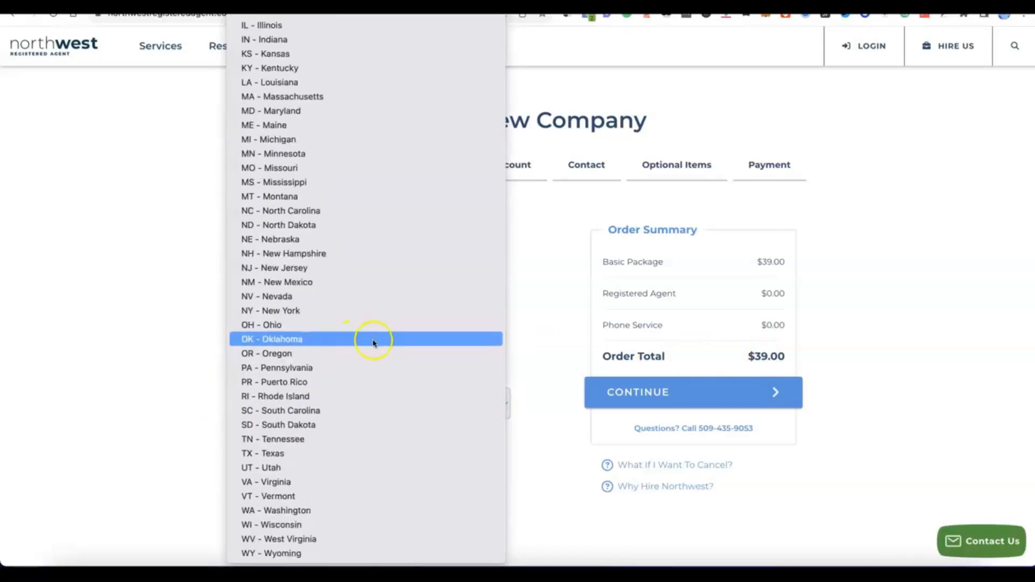
pyautogui.click(290, 284)
pyautogui.scroll(-3, 397, 428)
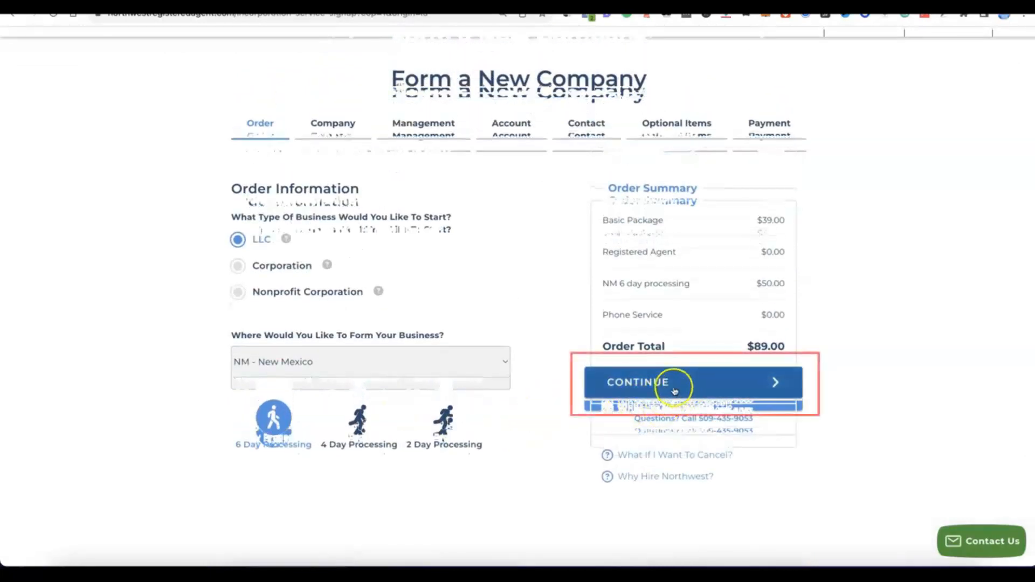
pyautogui.click(674, 389)
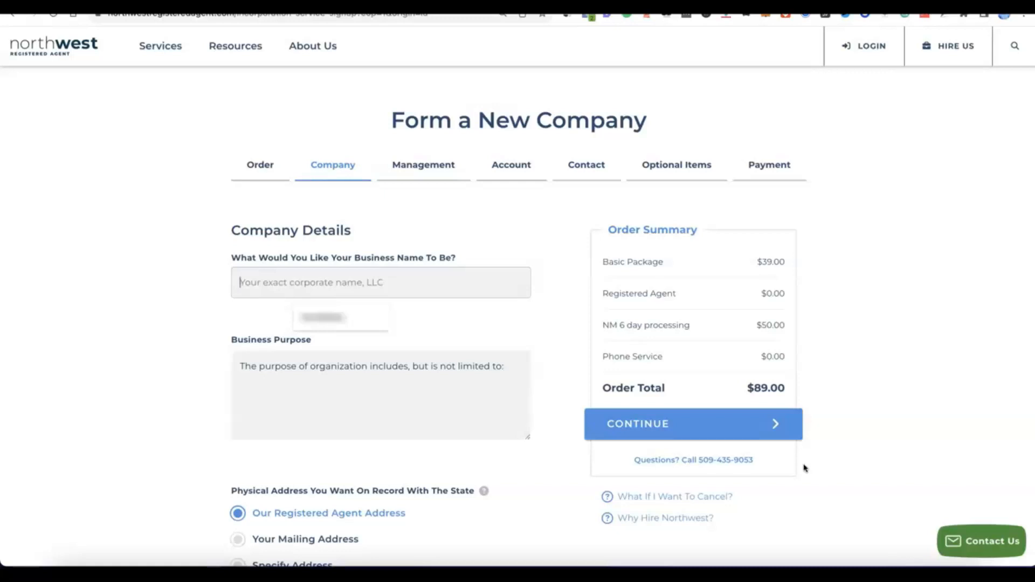
# - Paste 'Modoe' from the notes file into the business name field
pyautogui.click(439, 286)
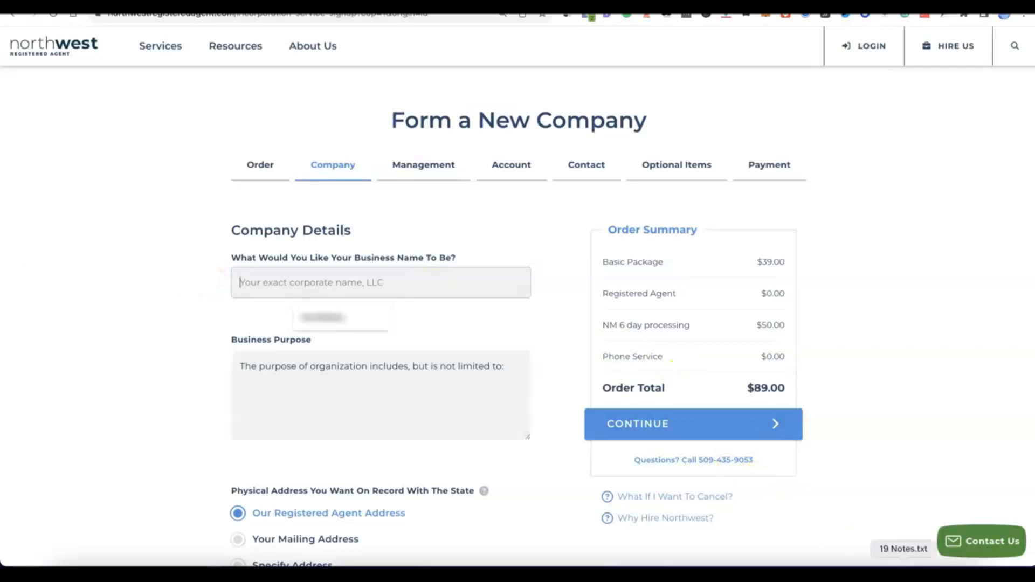
pyautogui.click(904, 572)
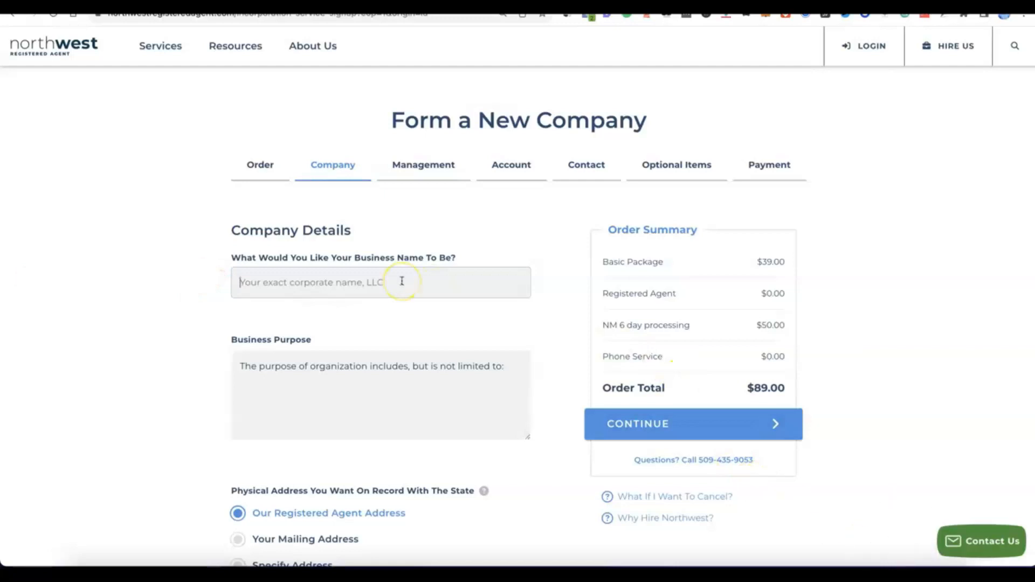
pyautogui.write('Modoe')
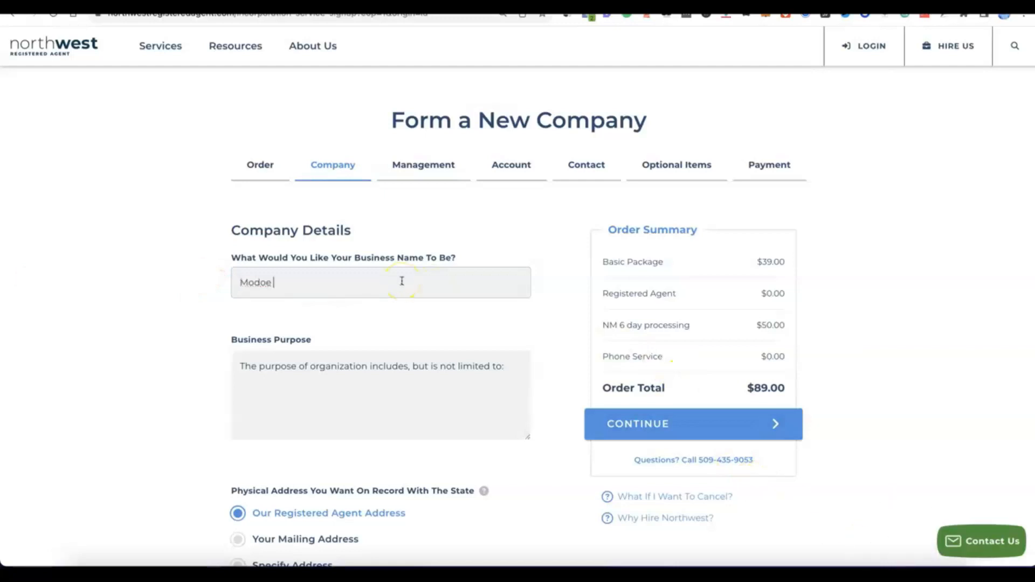
pyautogui.click(305, 370)
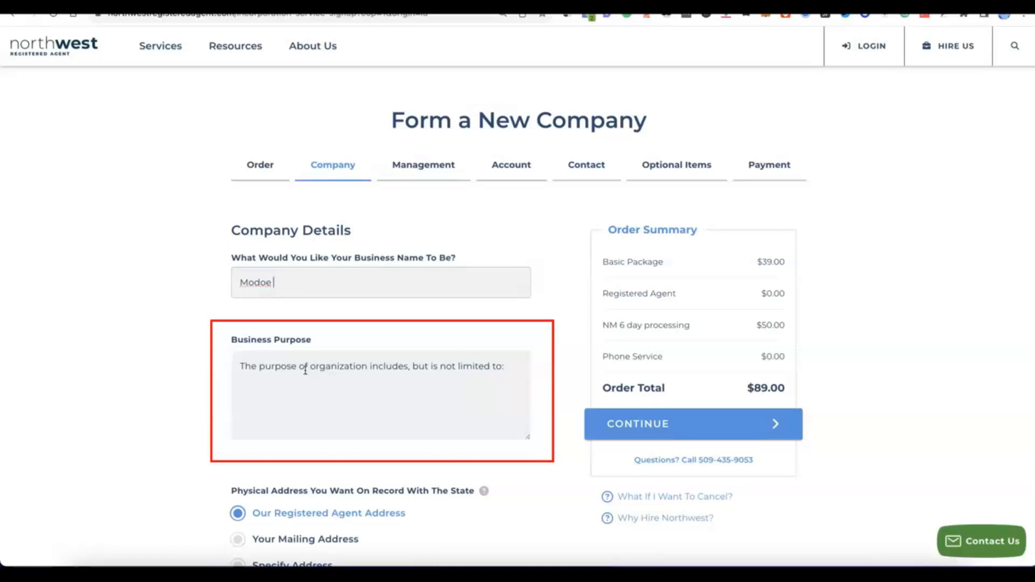
# - Add the e-commerce business purpose, keep Our Registered Agent Address for both addresses, and continue
pyautogui.click(286, 401)
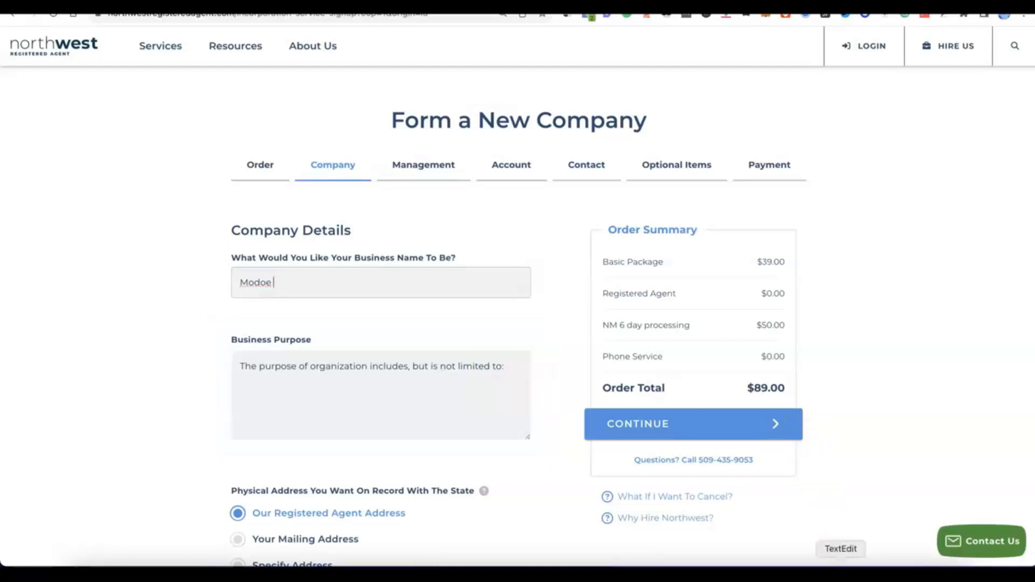
pyautogui.click(504, 355)
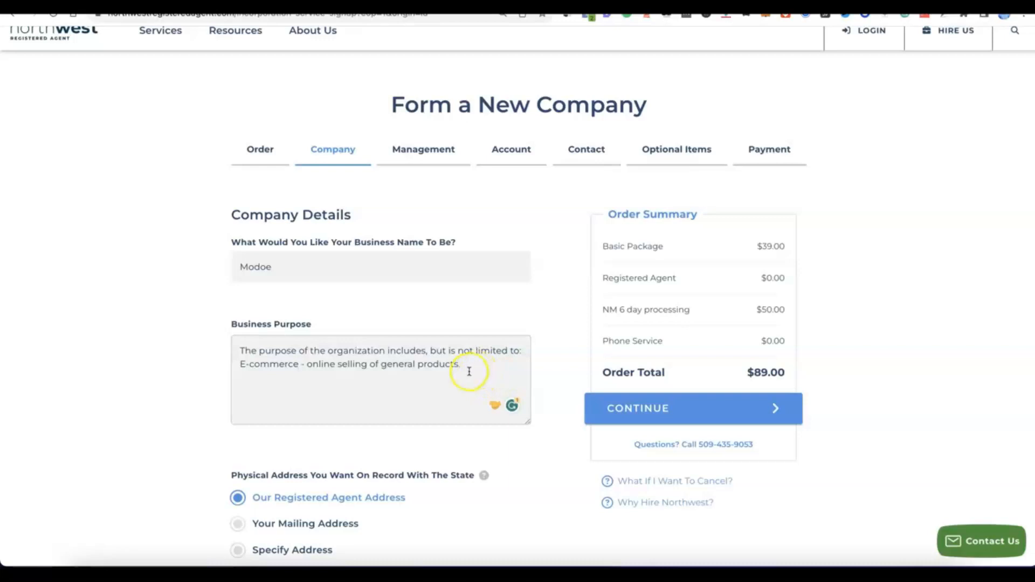
pyautogui.scroll(-3, 469, 370)
pyautogui.scroll(-1, 469, 371)
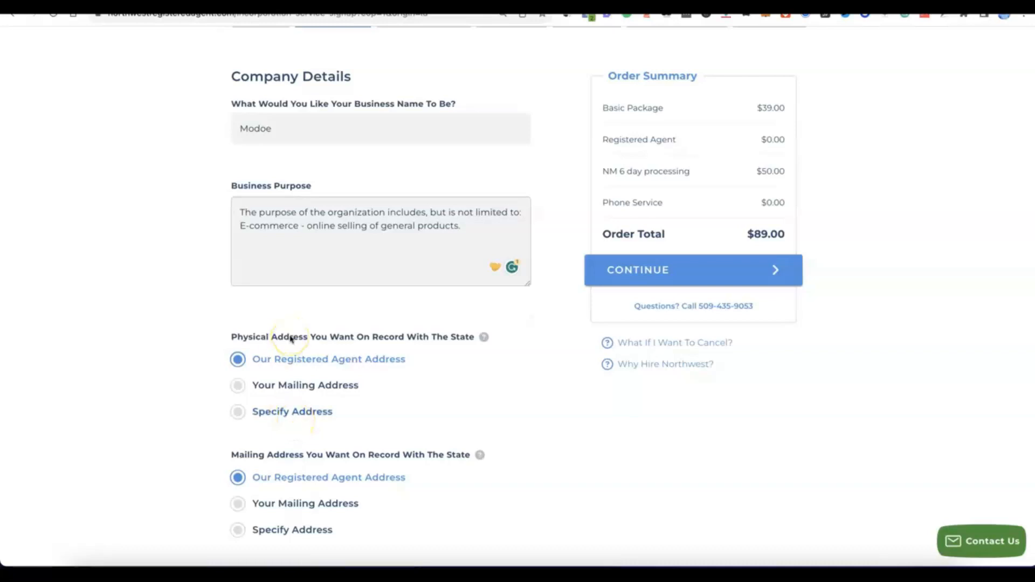
pyautogui.scroll(-2, 290, 339)
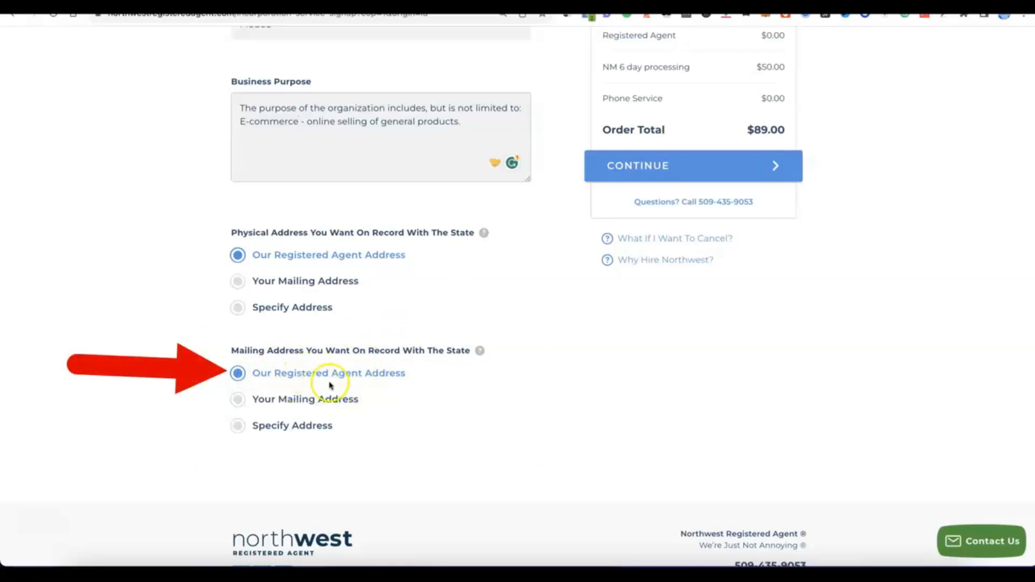
pyautogui.scroll(5, 406, 377)
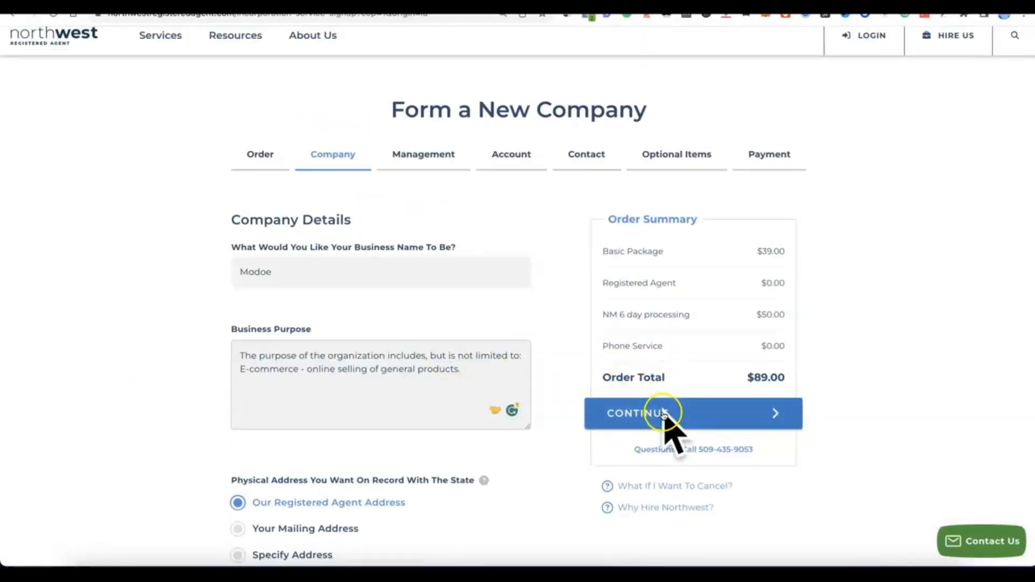
pyautogui.click(644, 418)
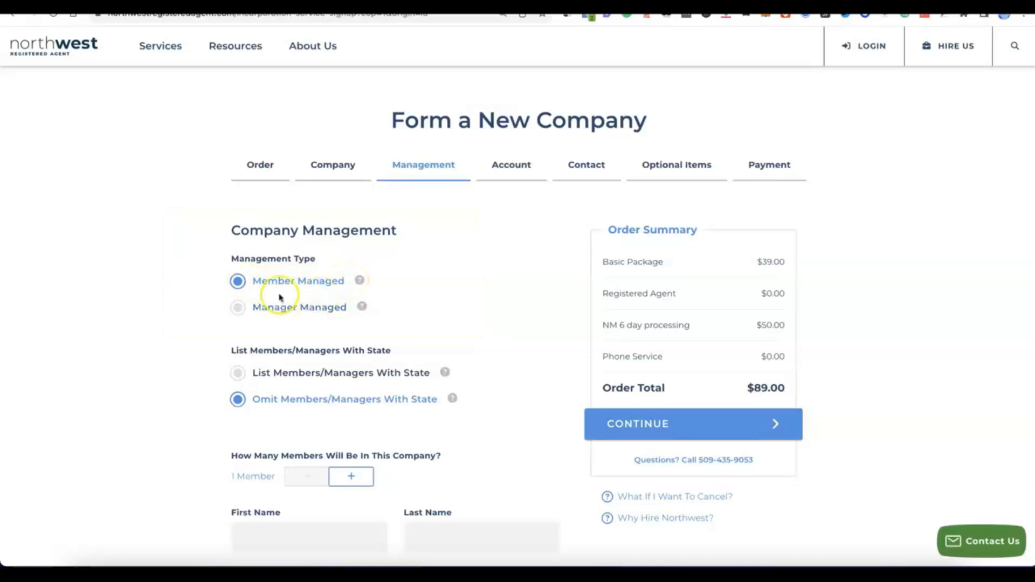
# - Increase the member-managed LLC to 2 Members
pyautogui.scroll(-3, 313, 275)
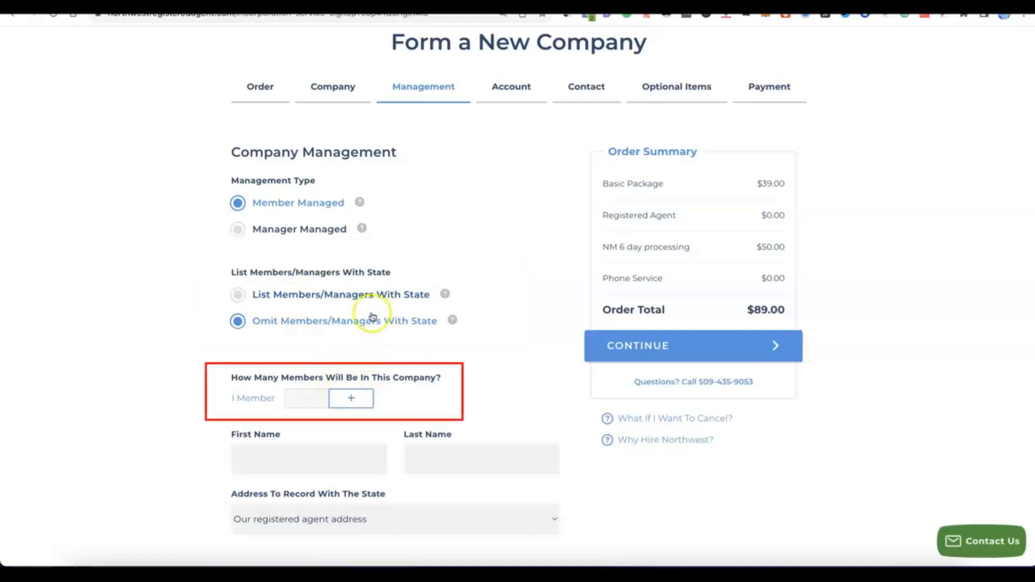
pyautogui.click(358, 399)
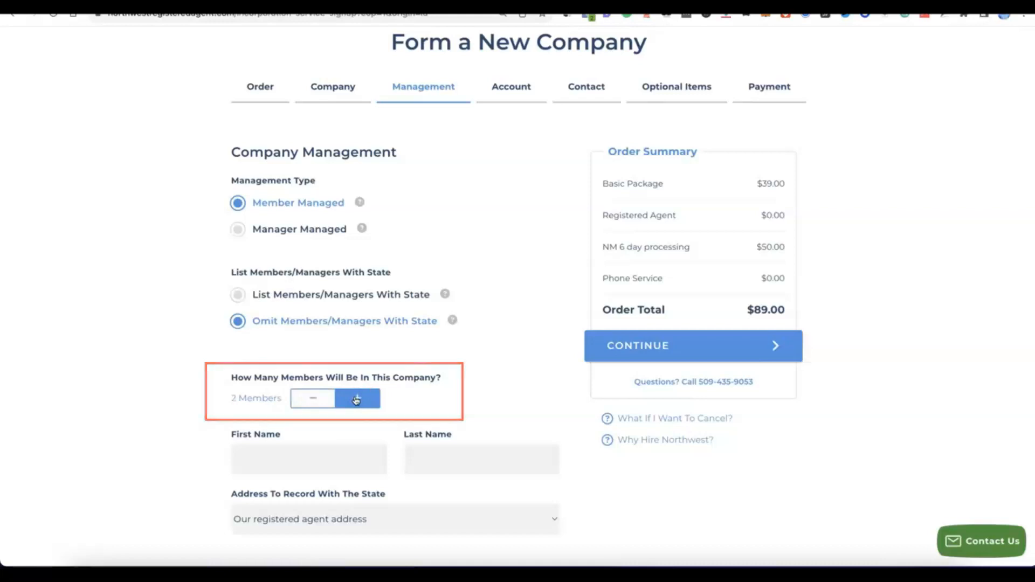
pyautogui.scroll(-4, 354, 400)
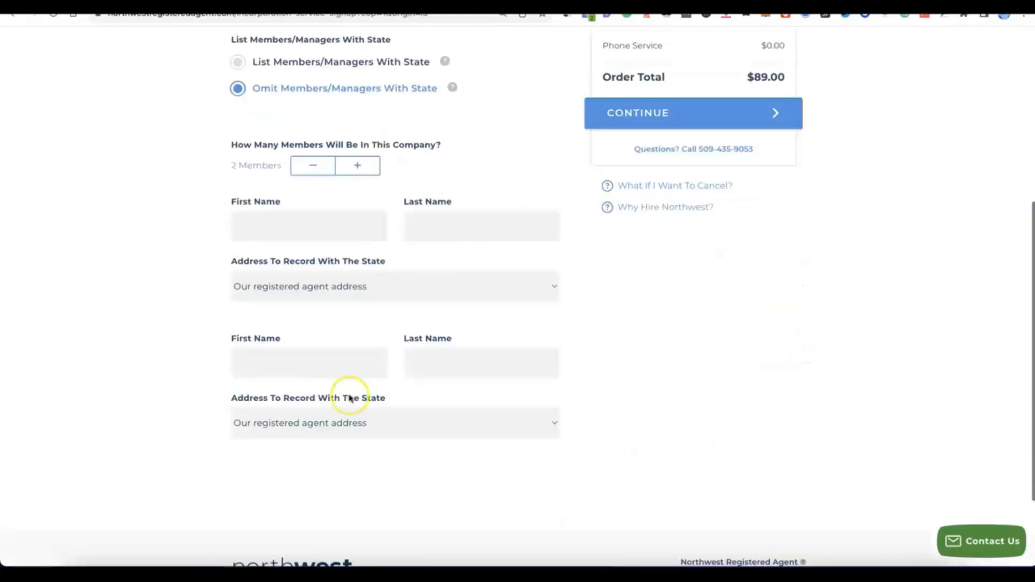
pyautogui.scroll(2, 351, 399)
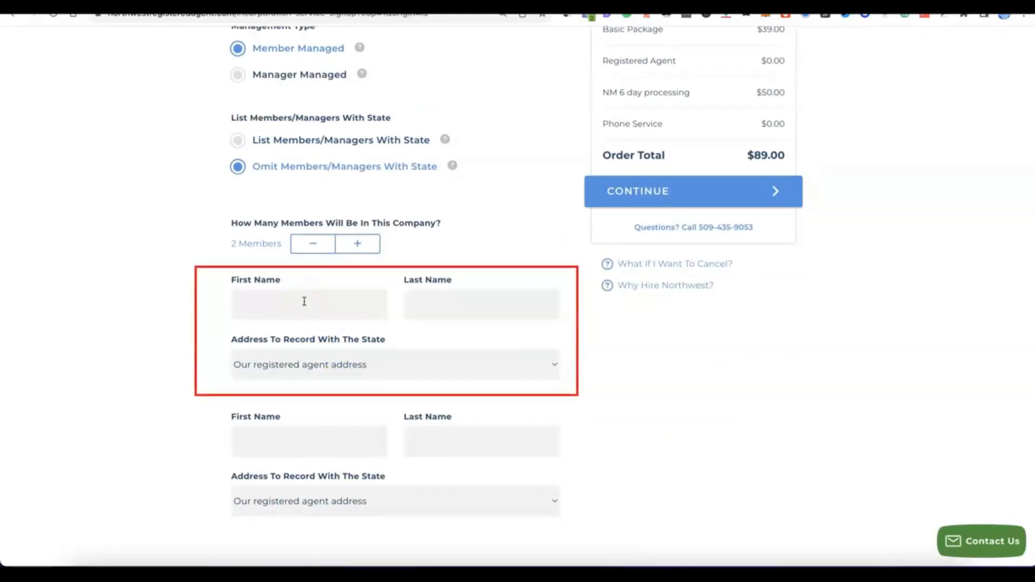
# - Enter both members' first and last names and continue to Account Setup
pyautogui.click(504, 302)
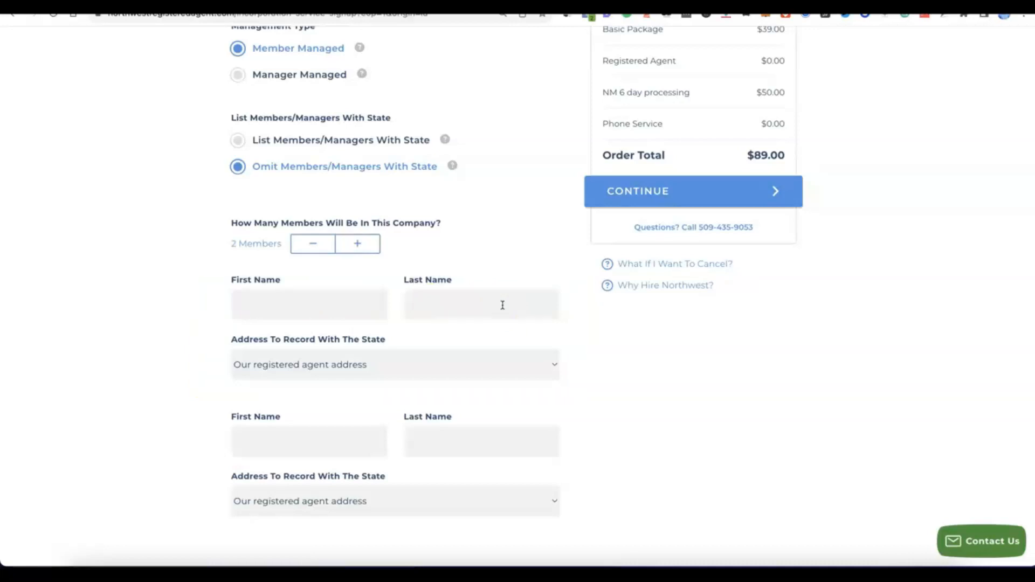
pyautogui.click(651, 300)
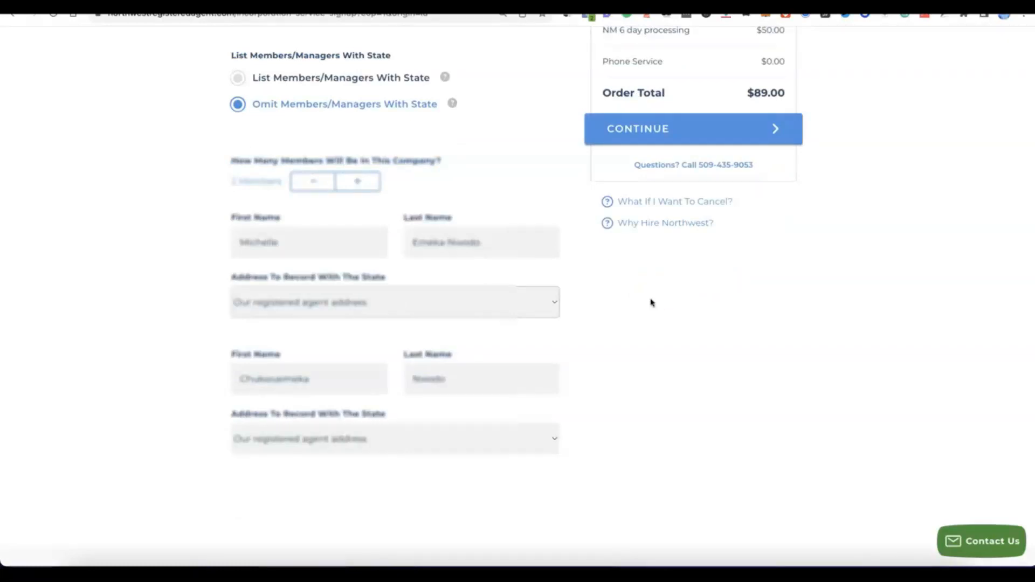
pyautogui.click(612, 302)
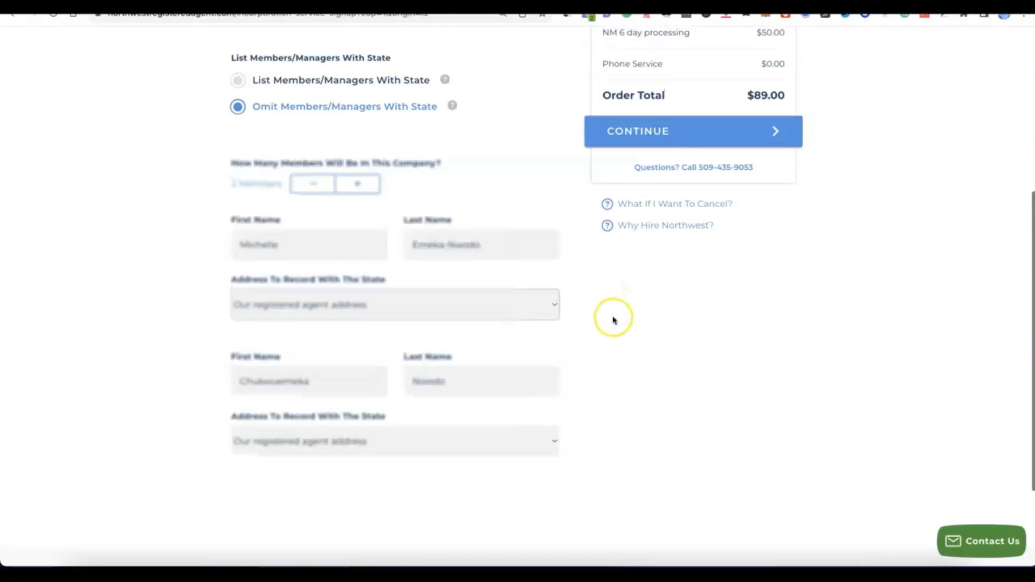
pyautogui.scroll(2, 612, 318)
pyautogui.scroll(1, 651, 197)
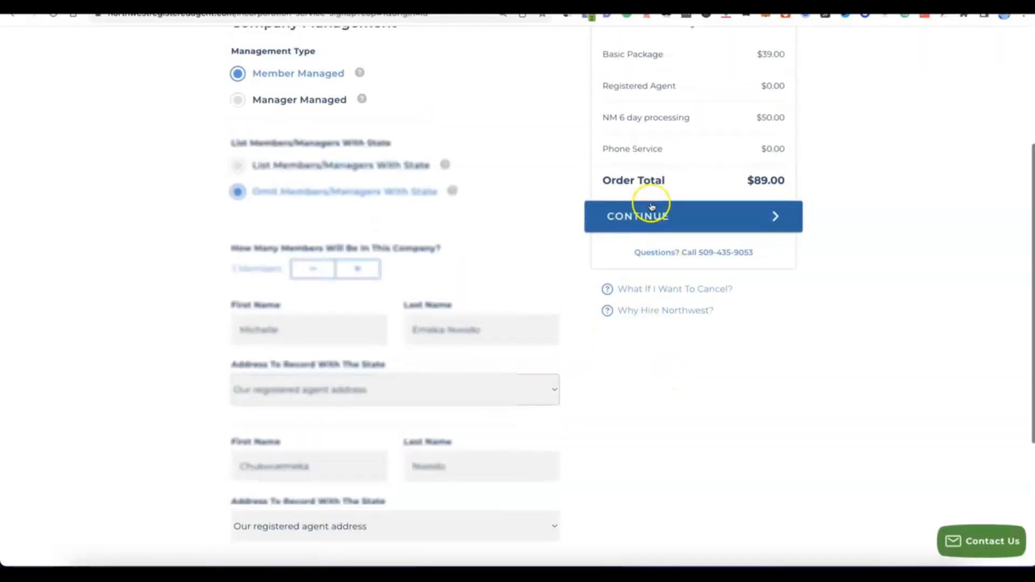
pyautogui.click(648, 224)
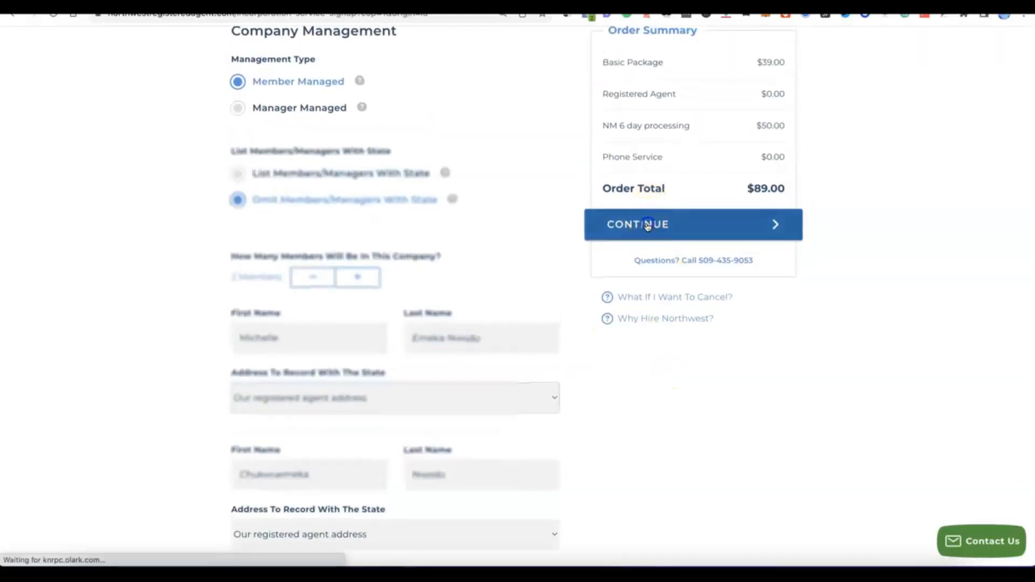
pyautogui.click(639, 223)
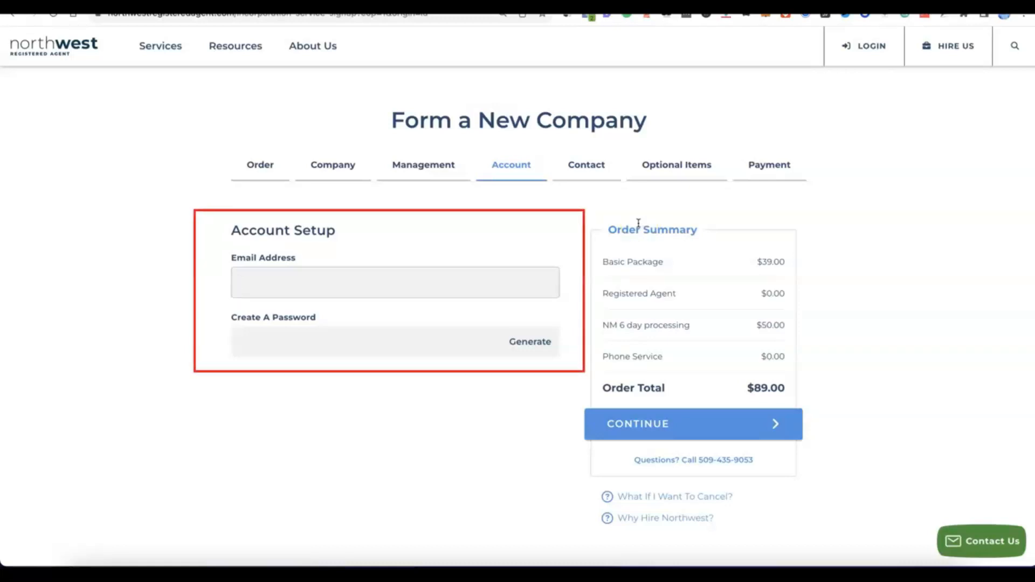
# - Enter the account e-mail and a generated strong password, then continue to Contact Details
pyautogui.click(352, 274)
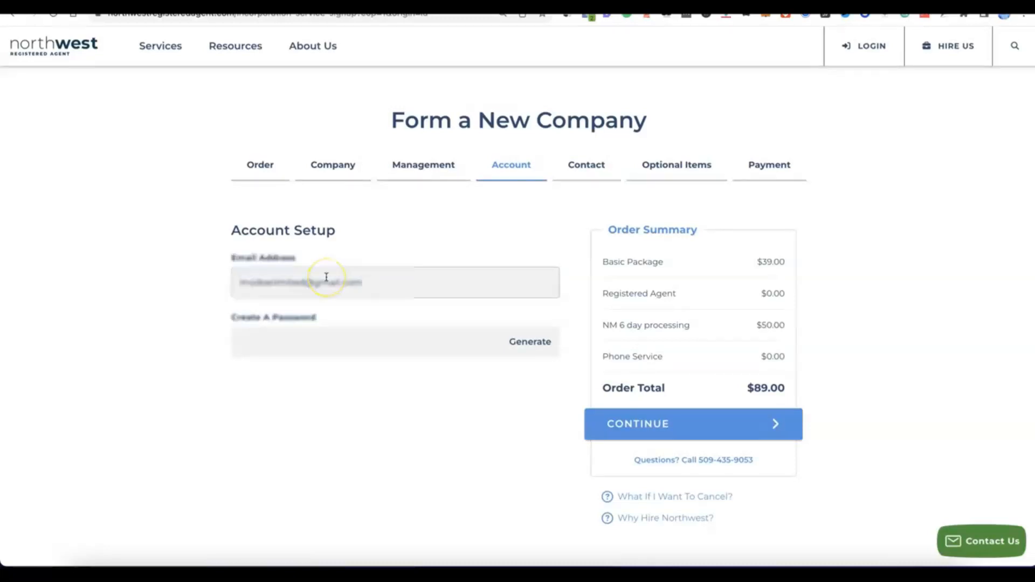
pyautogui.click(332, 341)
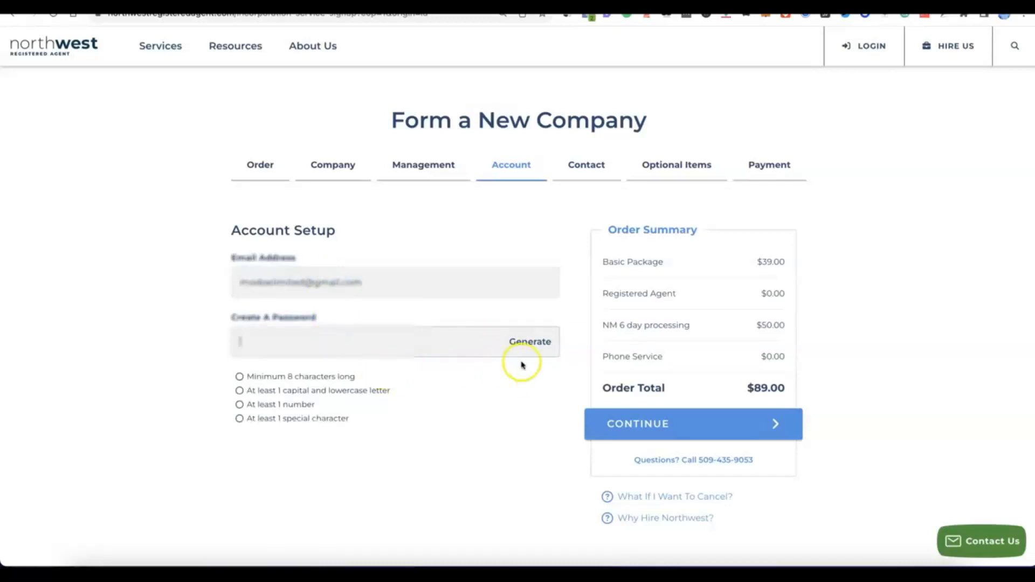
pyautogui.click(531, 344)
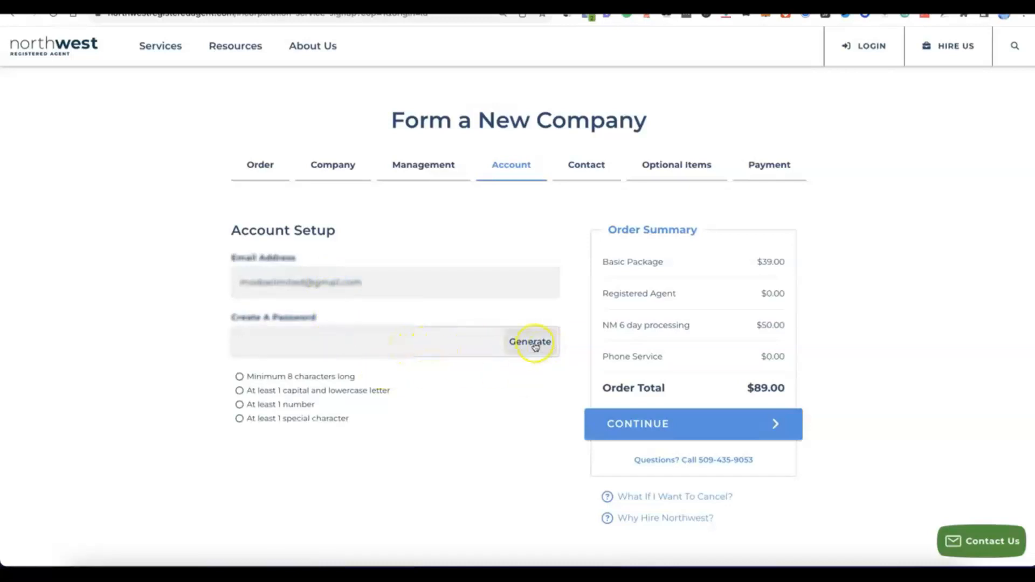
pyautogui.click(374, 389)
pyautogui.scroll(-1, 375, 388)
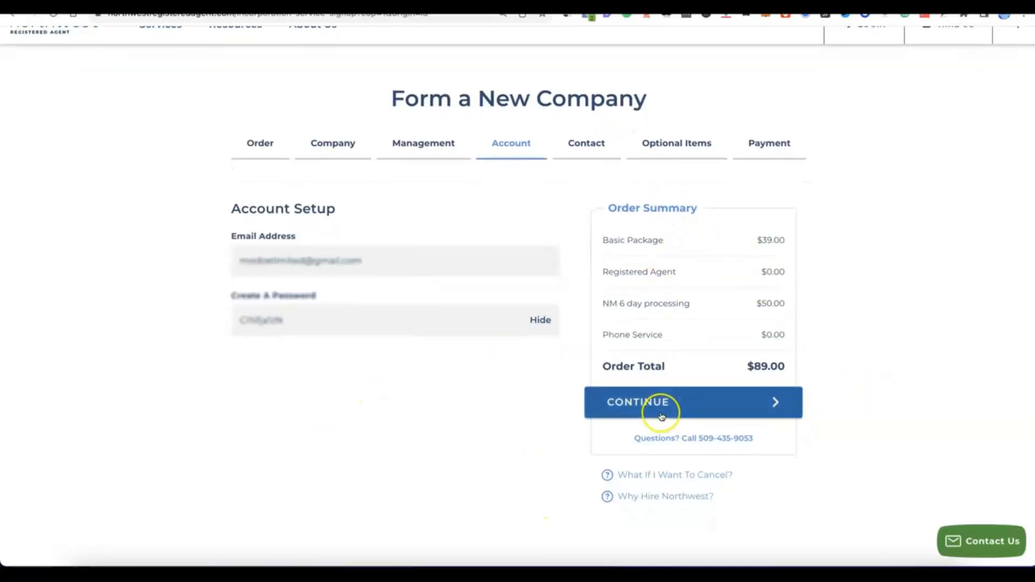
pyautogui.click(667, 414)
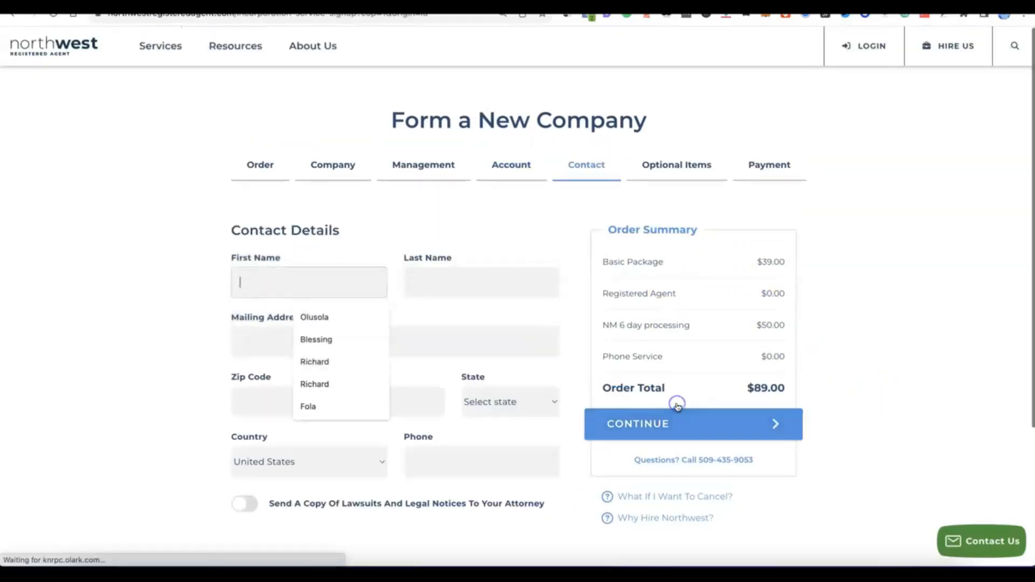
# - Fill in the contact's name, mailing address, postal code, city, province, country and phone, then continue
pyautogui.click(164, 253)
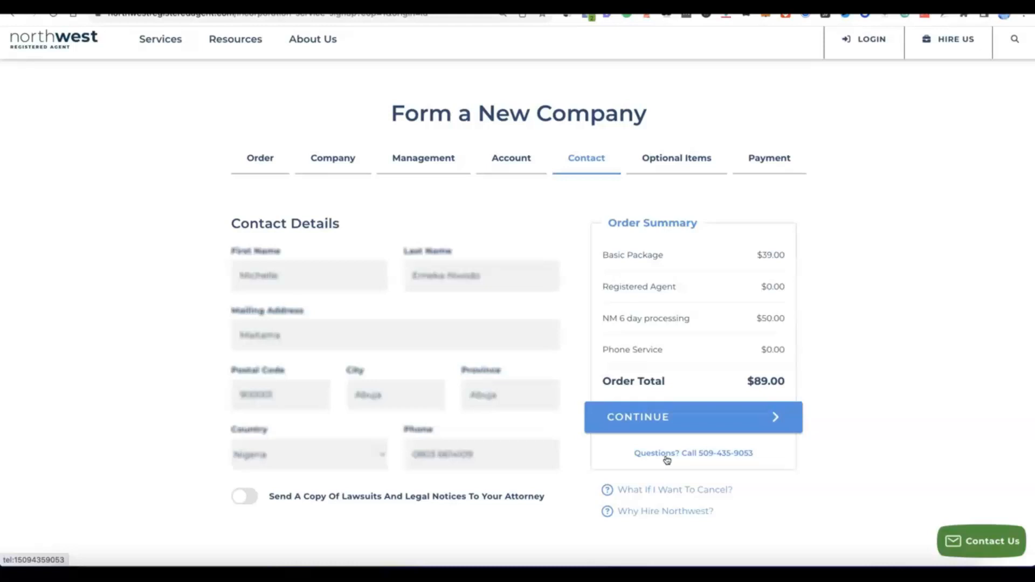
pyautogui.click(643, 426)
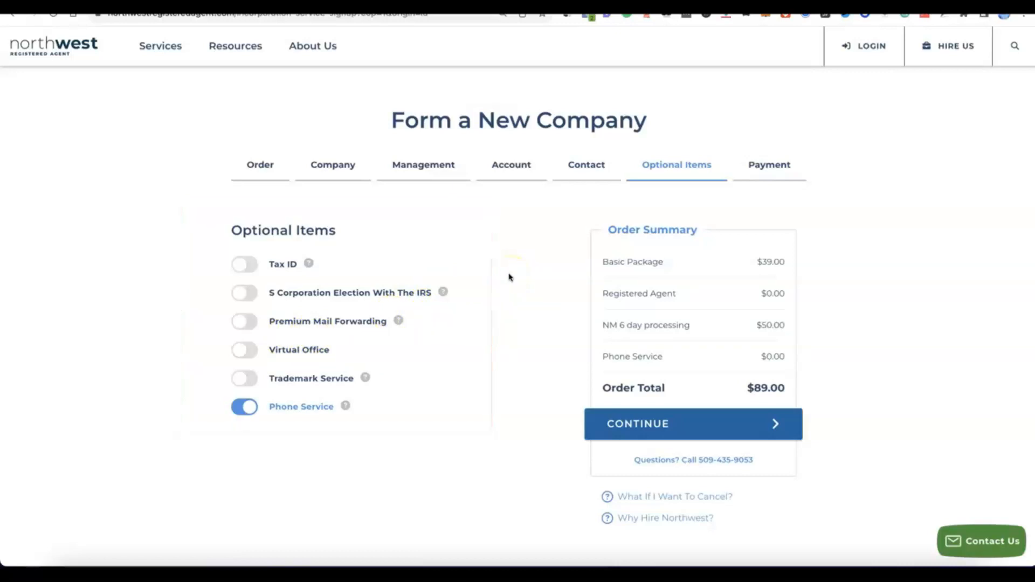
# - Leave the Phone Service add-on switched off, keeping the total at $89.00
pyautogui.click(250, 411)
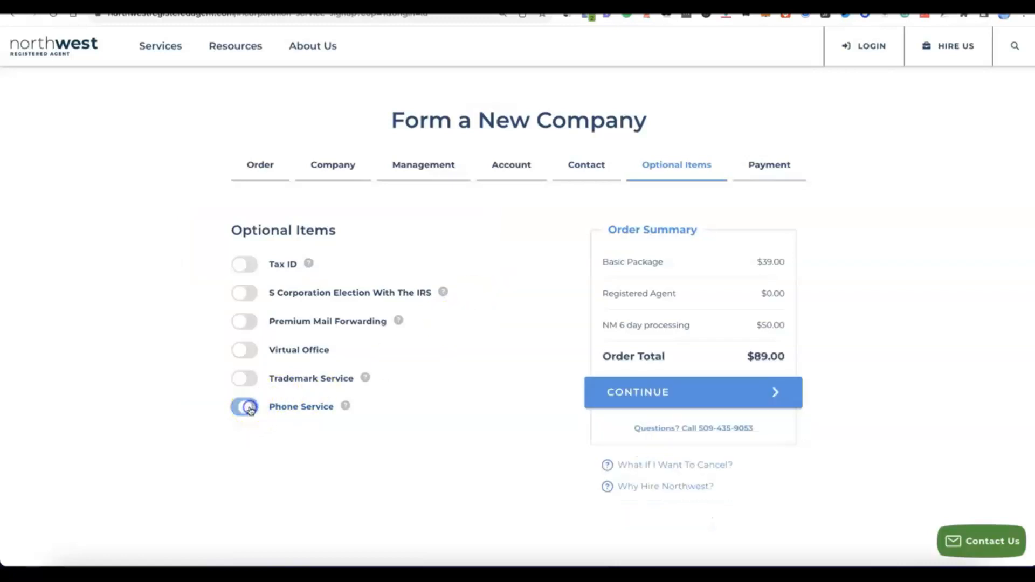
pyautogui.click(241, 409)
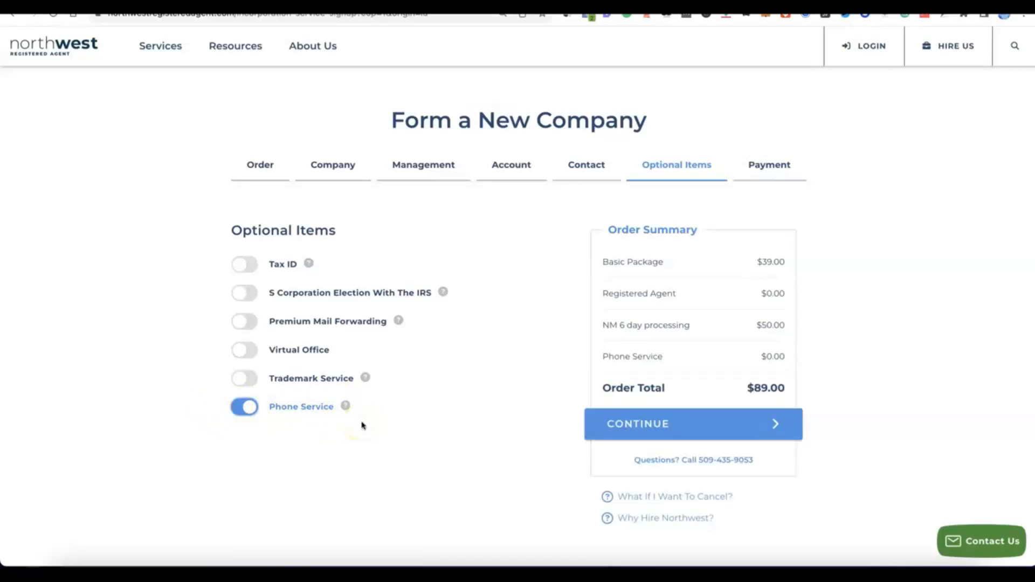
pyautogui.click(246, 409)
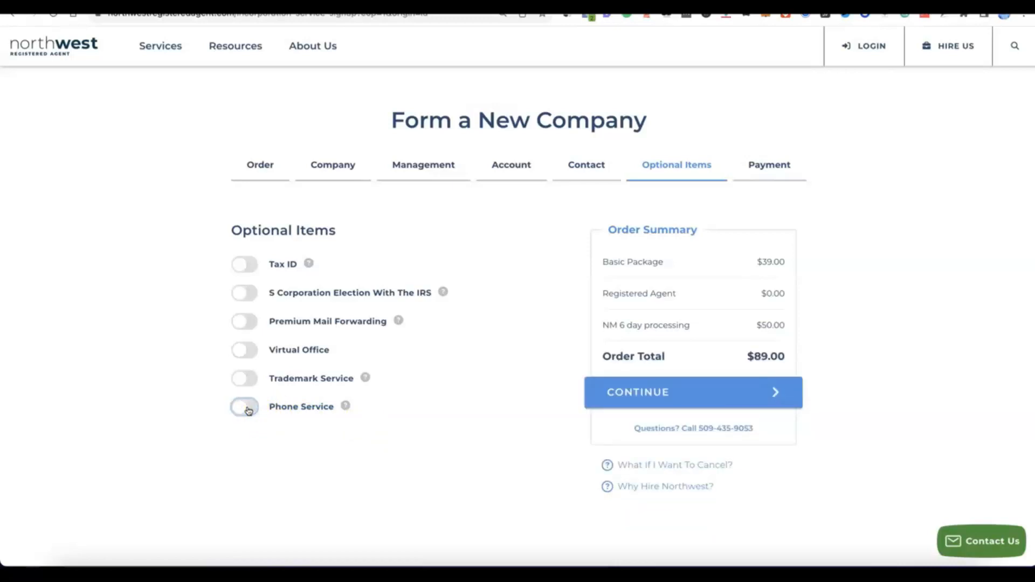
# - Add the $200.00 Tax ID option 'Do NOT Have Social Security Number' and continue to Payment
pyautogui.click(239, 263)
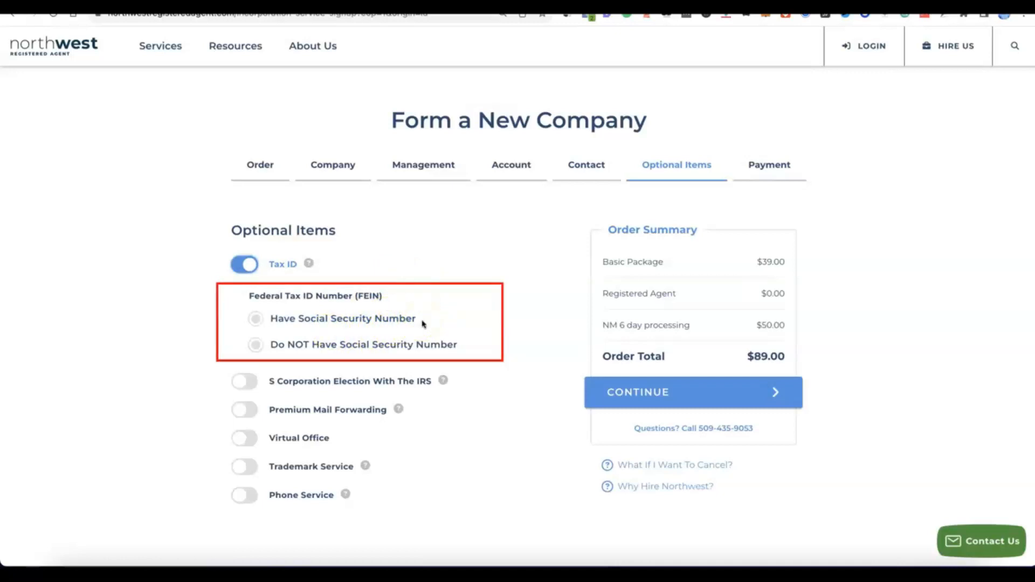
pyautogui.click(258, 317)
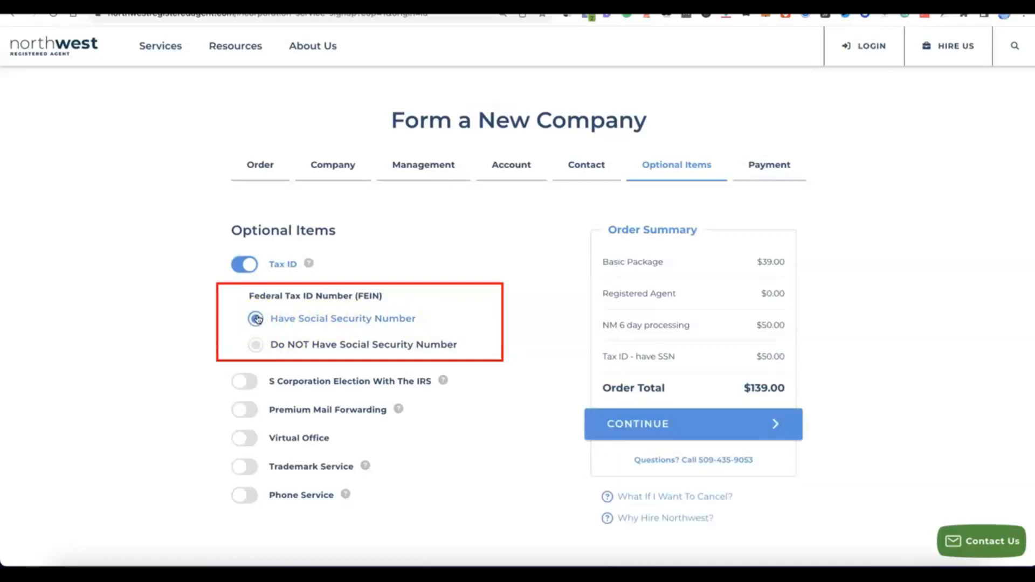
pyautogui.click(252, 346)
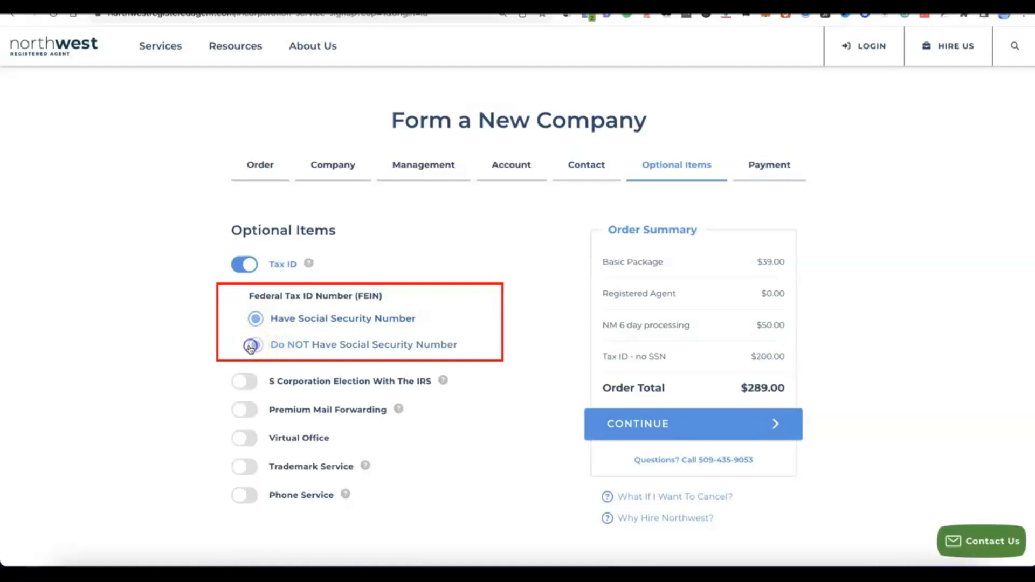
pyautogui.click(348, 352)
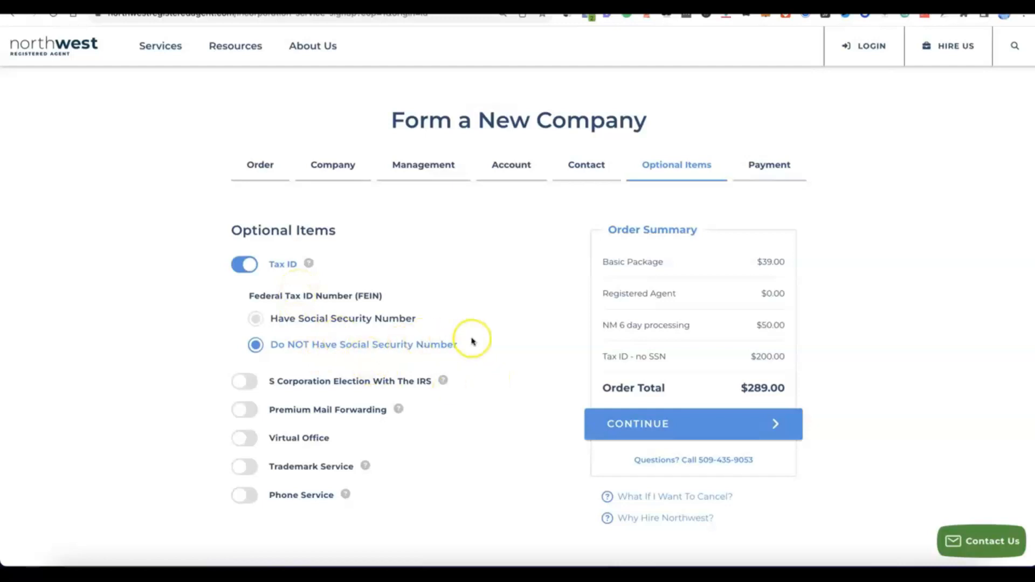
pyautogui.scroll(-1, 474, 341)
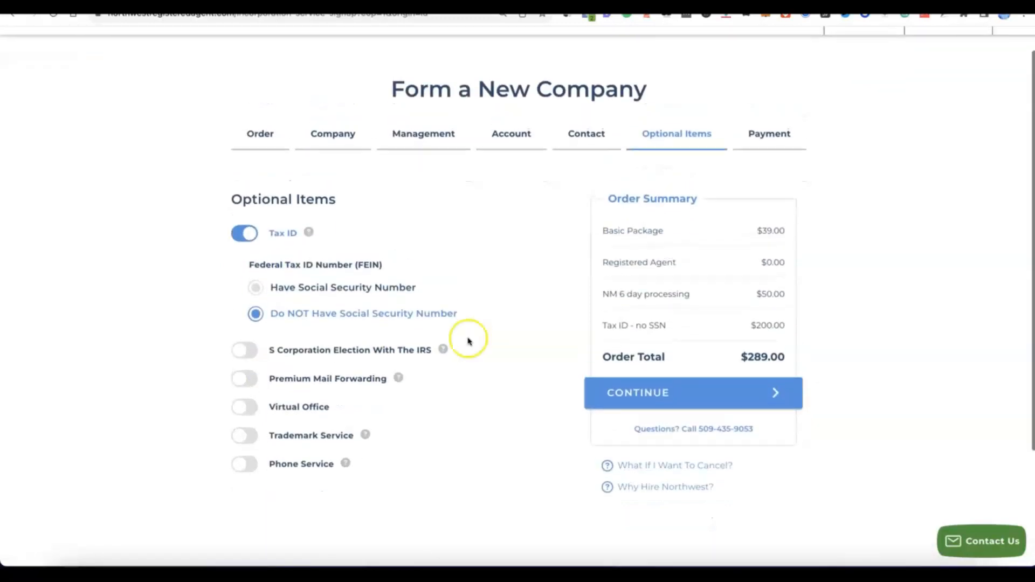
pyautogui.click(654, 393)
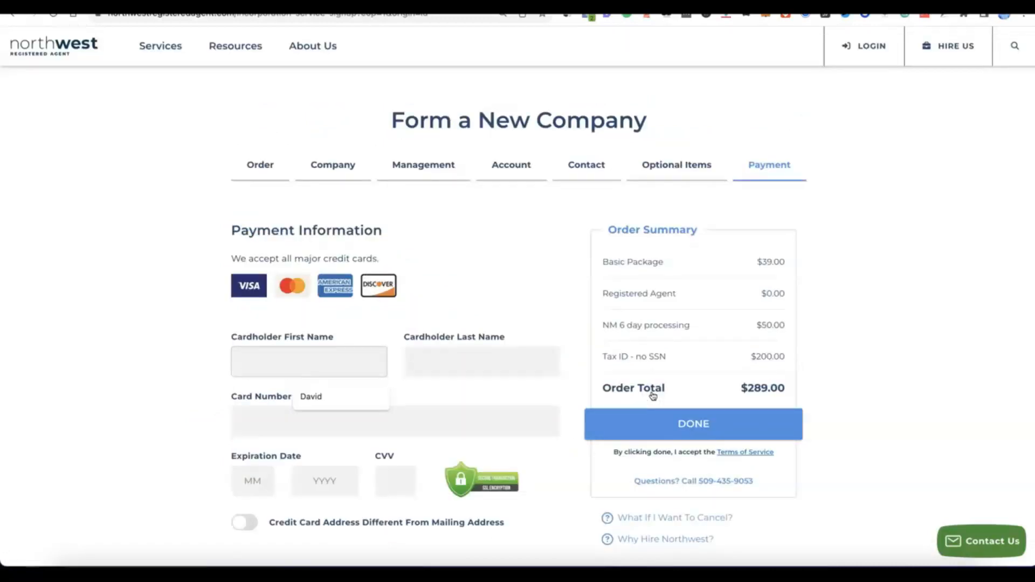
# - Enter the cardholder name and card details, then submit payment of $289.00
pyautogui.scroll(-2, 654, 377)
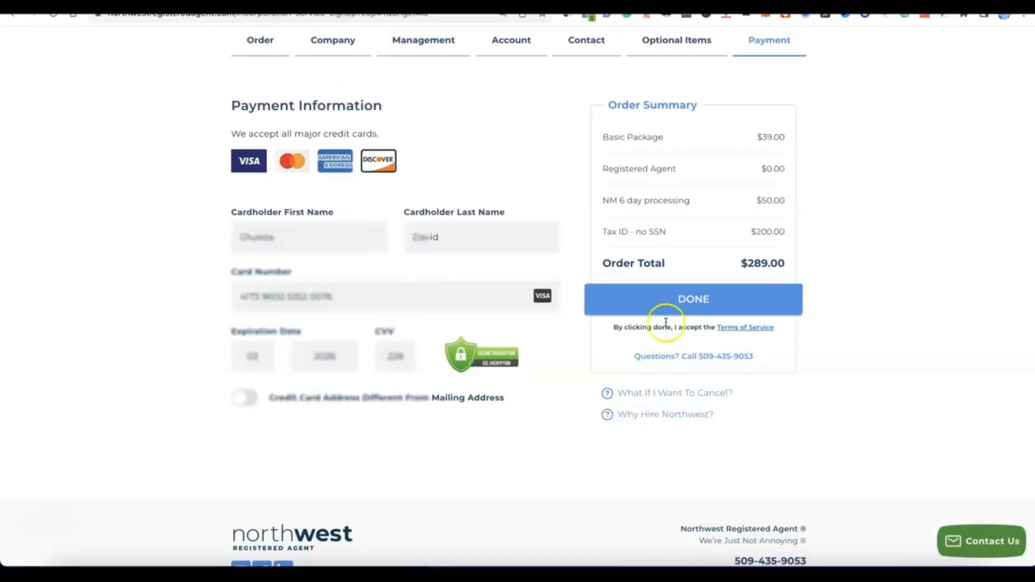
pyautogui.click(657, 303)
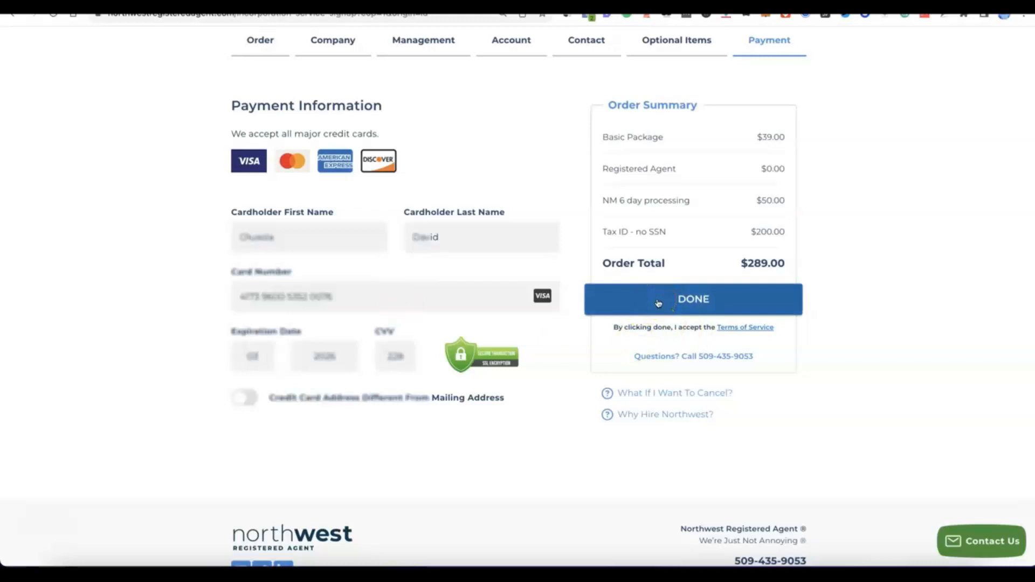
pyautogui.click(669, 300)
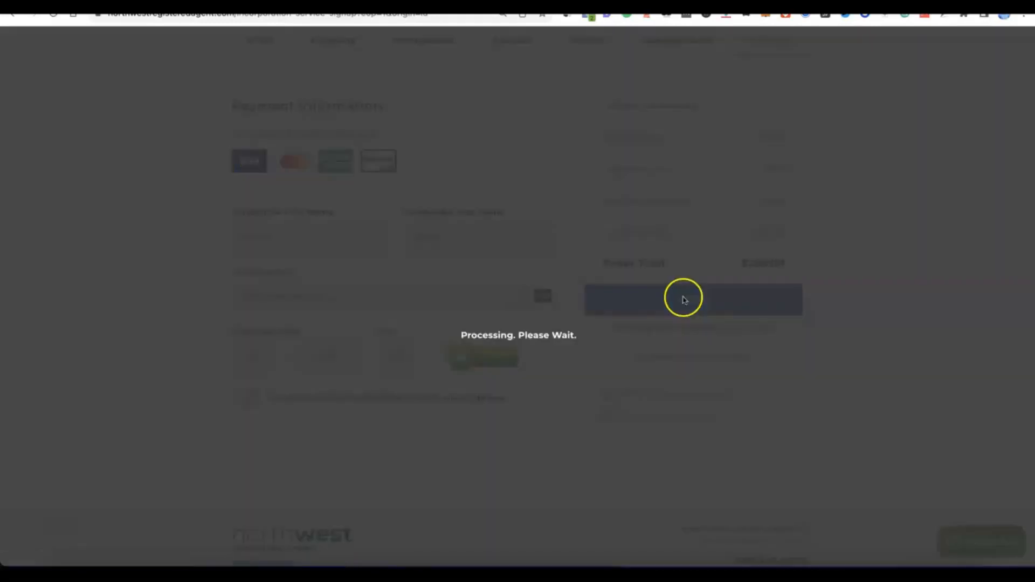
pyautogui.click(444, 277)
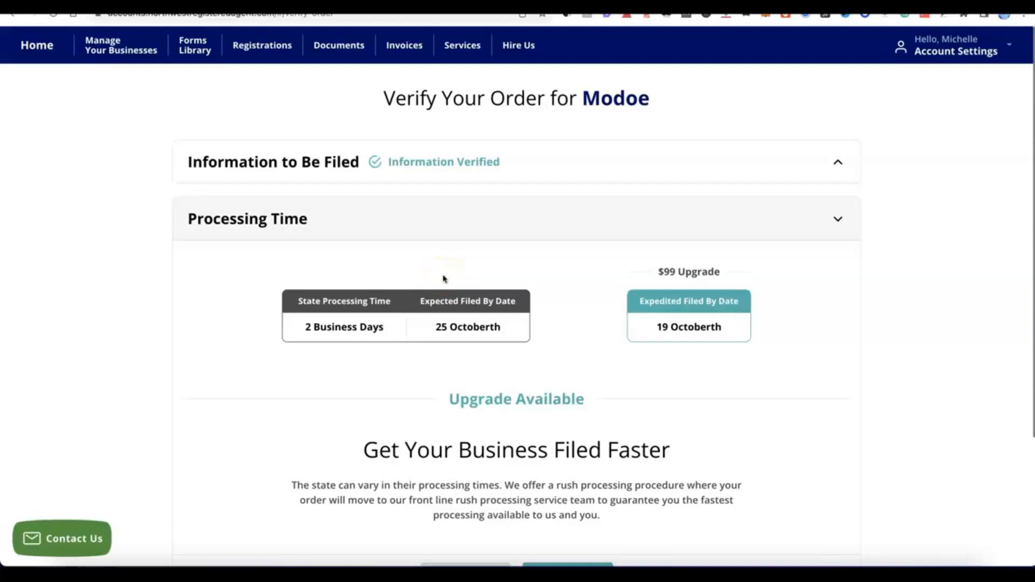
# - Accept the standard Processing Time for the order
pyautogui.click(473, 244)
pyautogui.click(619, 256)
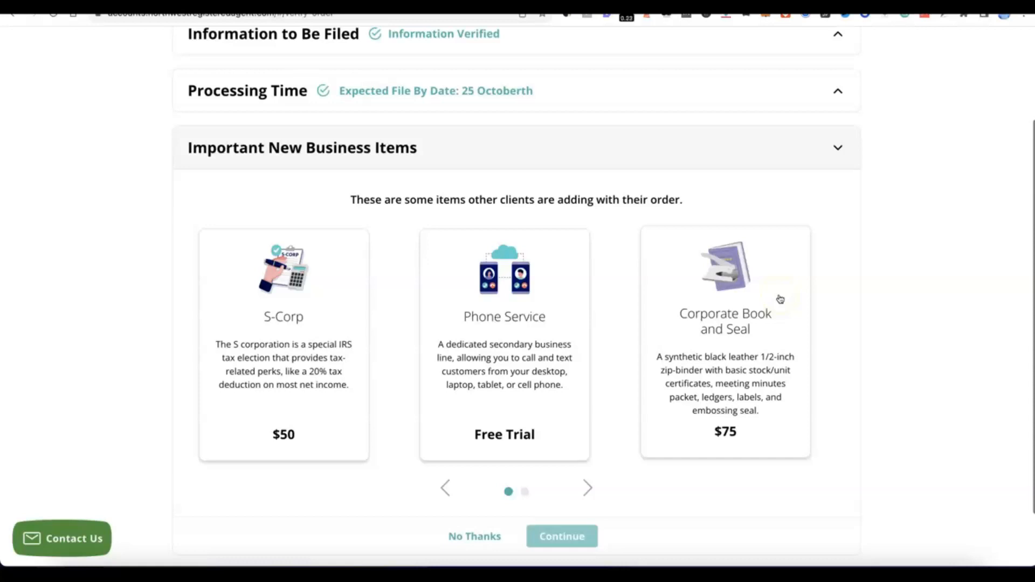
pyautogui.click(767, 324)
# - Decline the Important New Business Items with No Thanks and submit the Modoe order
pyautogui.scroll(-1, 613, 294)
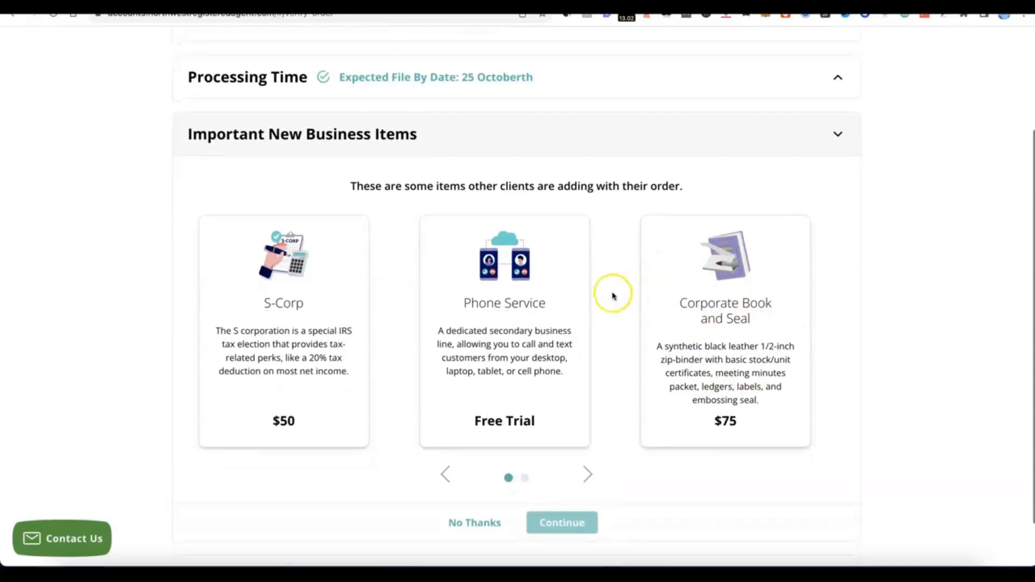
pyautogui.scroll(-2, 538, 331)
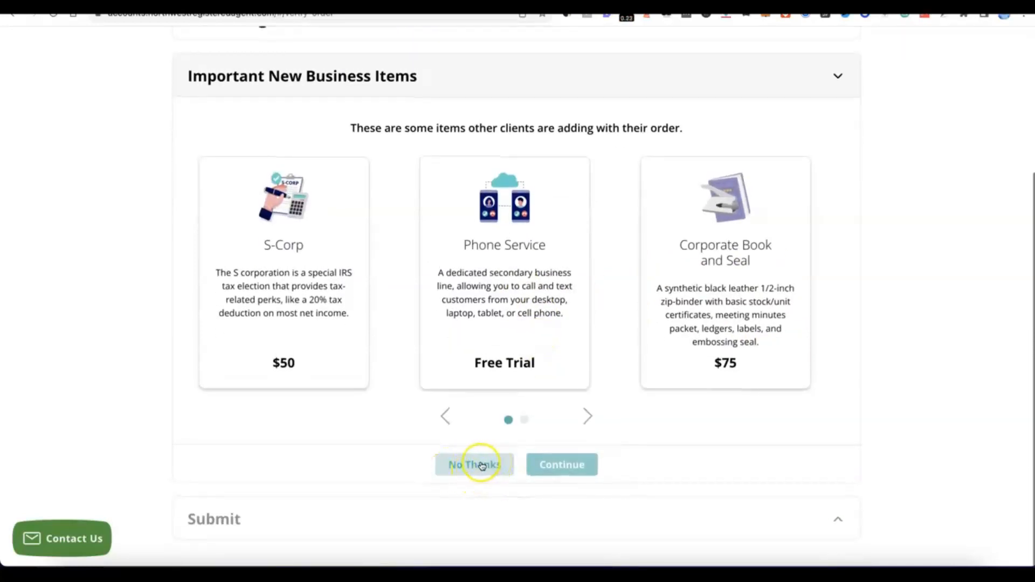
pyautogui.click(482, 464)
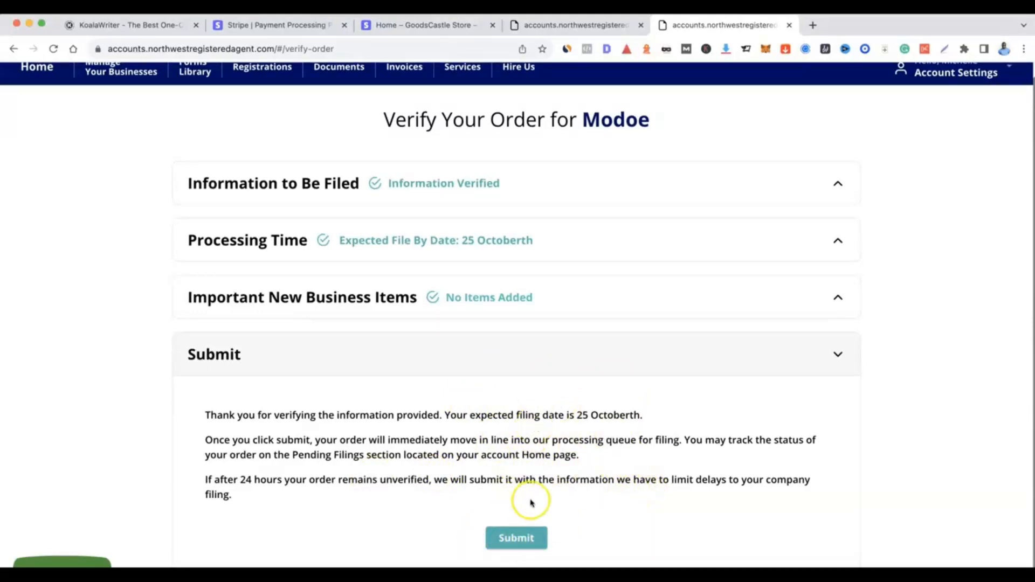
pyautogui.click(517, 538)
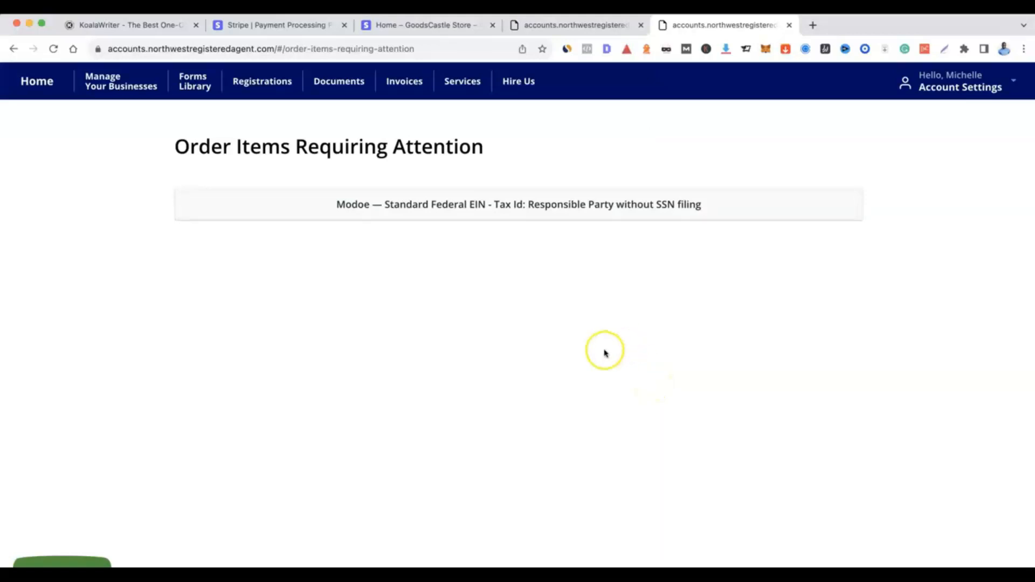
# - Open the pending EIN filing and choose the existing contact as the responsible party
pyautogui.click(478, 204)
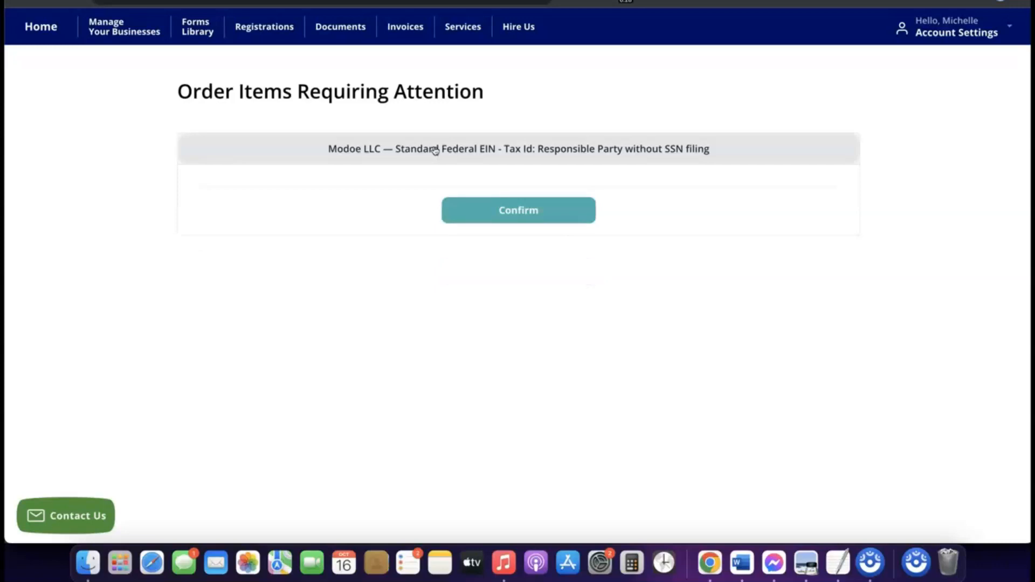
pyautogui.click(406, 145)
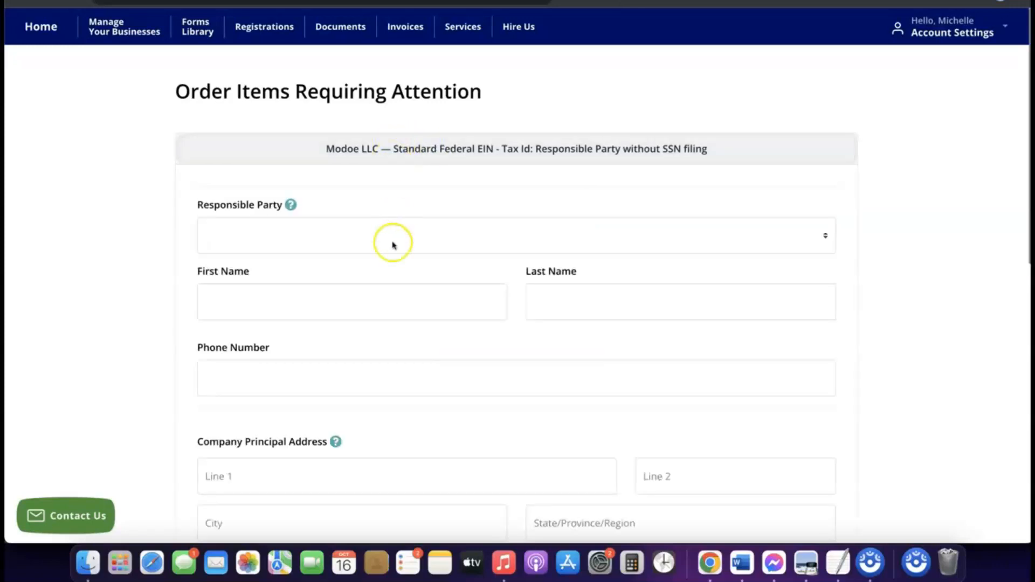
pyautogui.scroll(-3, 393, 245)
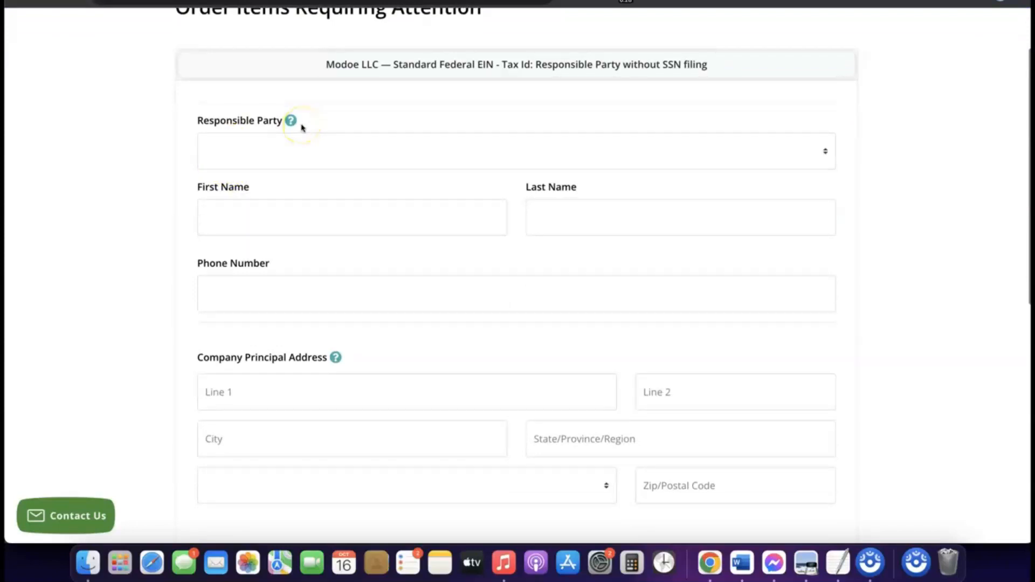
pyautogui.click(284, 142)
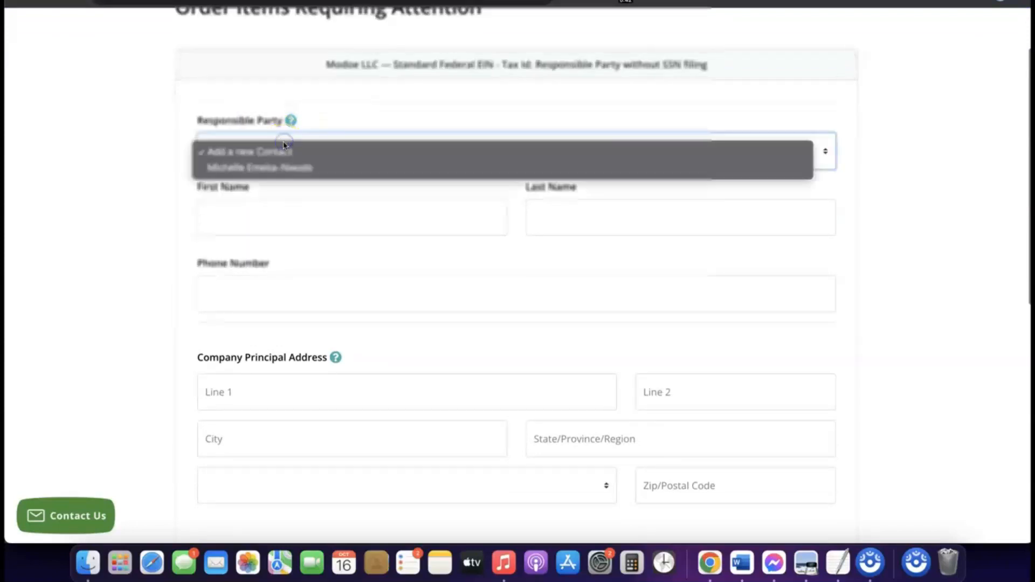
pyautogui.click(274, 170)
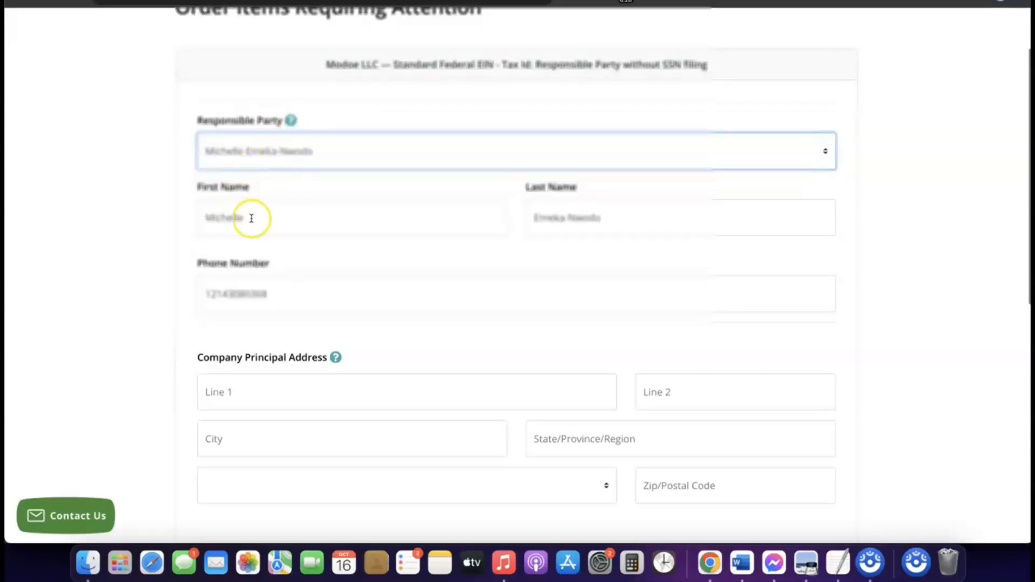
# - Scroll down the EIN form to the Company Principal Address fields
pyautogui.scroll(-5, 425, 254)
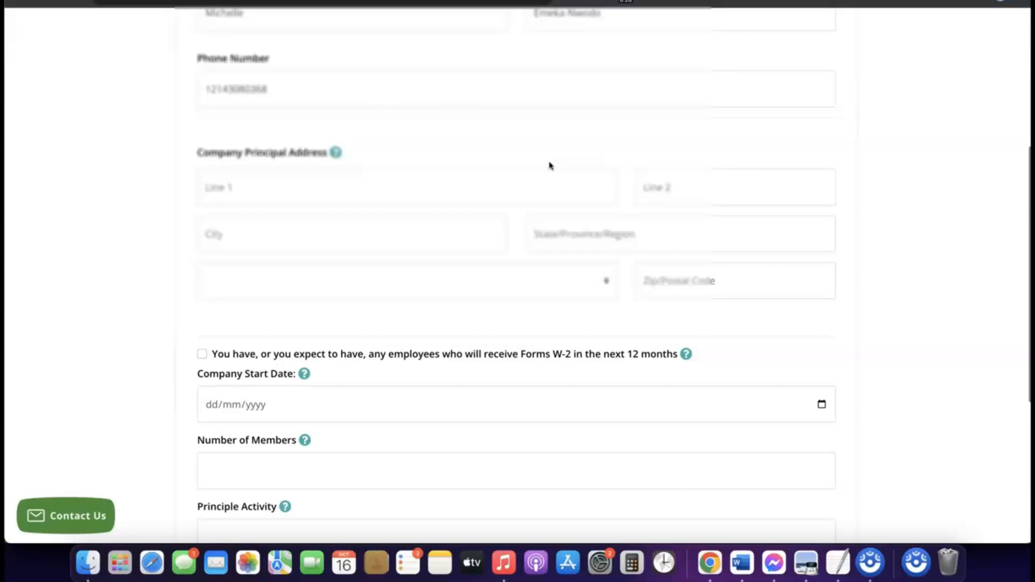
pyautogui.scroll(-2, 352, 157)
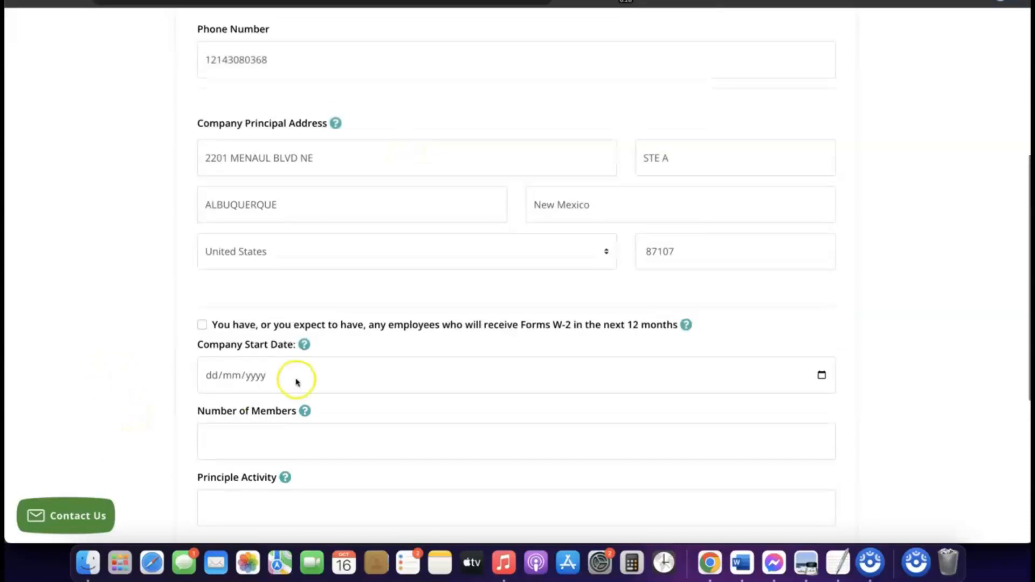
pyautogui.scroll(-2, 296, 377)
pyautogui.moveTo(296, 382)
pyautogui.scroll(-1, 296, 382)
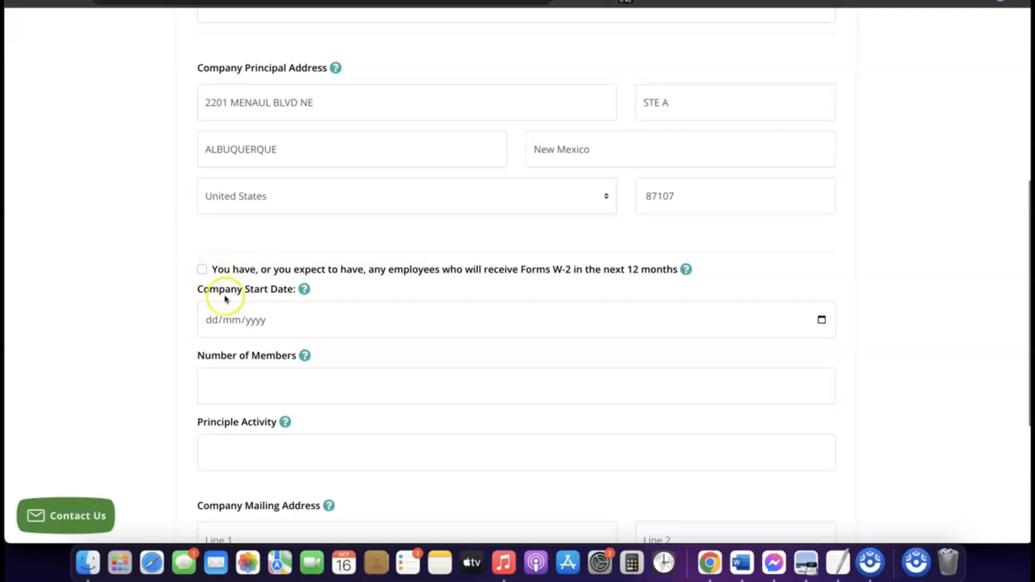
pyautogui.scroll(-1, 235, 271)
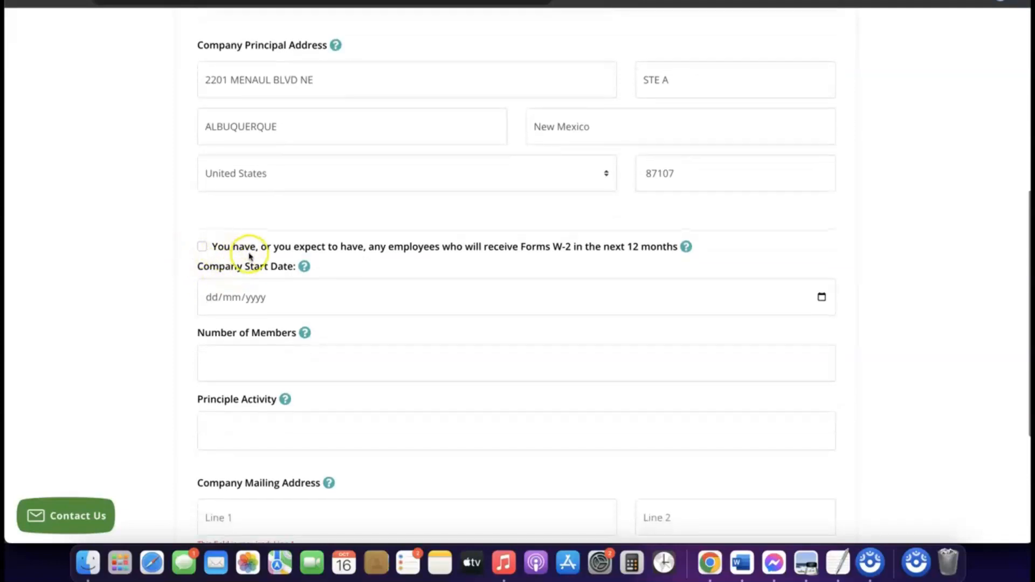
pyautogui.scroll(-1, 248, 254)
pyautogui.scroll(-1, 250, 256)
# - Set the Company Start Date to 16 January 2024 with the calendar picker
pyautogui.click(252, 274)
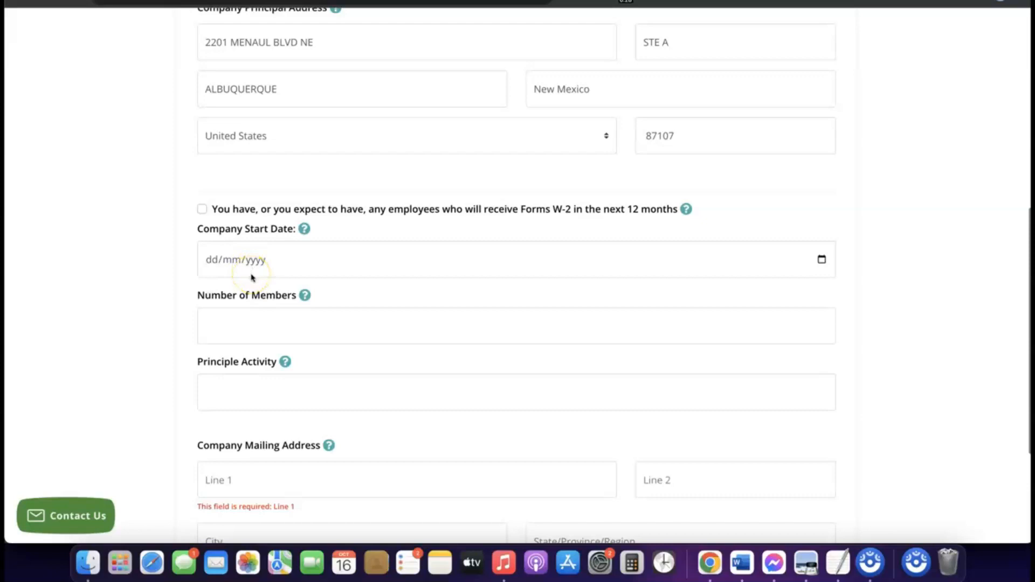
pyautogui.click(248, 261)
pyautogui.click(248, 263)
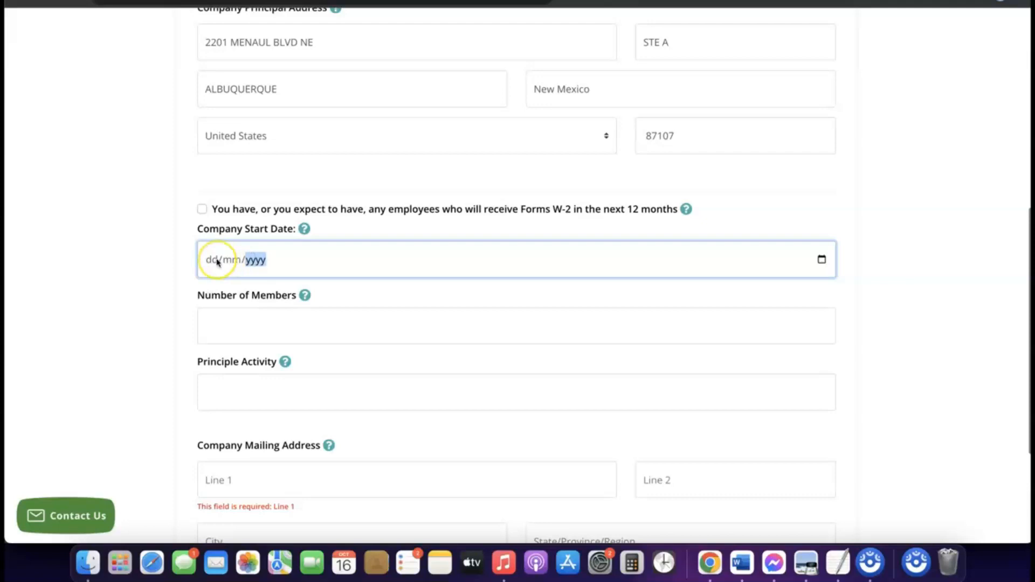
pyautogui.click(305, 229)
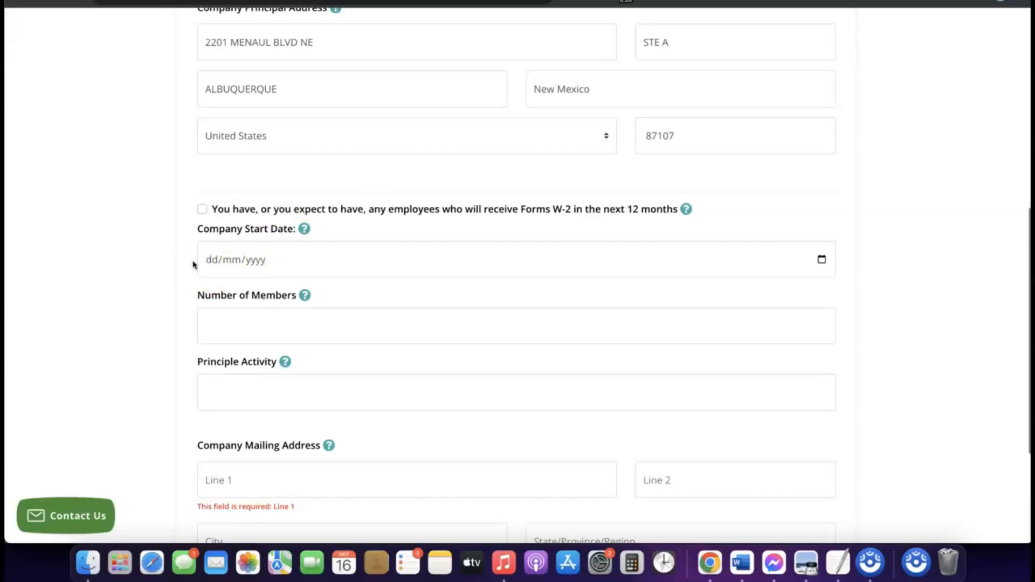
pyautogui.click(240, 265)
pyautogui.click(823, 261)
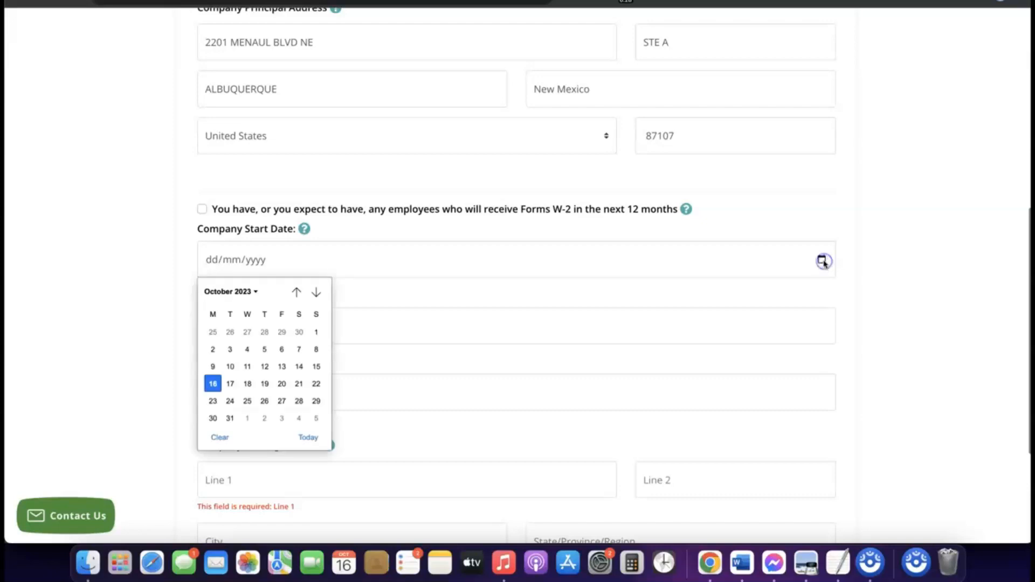
pyautogui.click(253, 291)
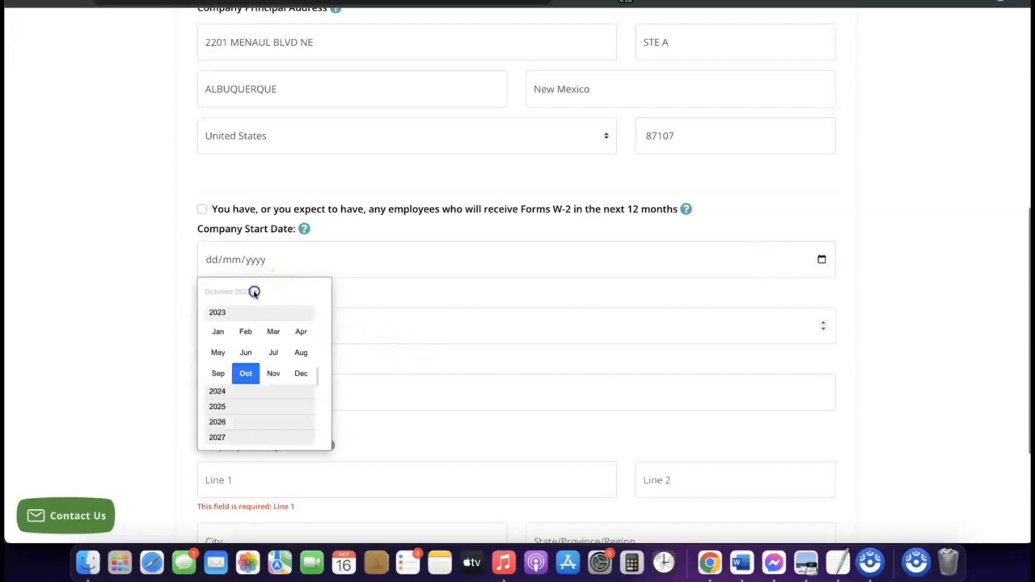
pyautogui.click(226, 392)
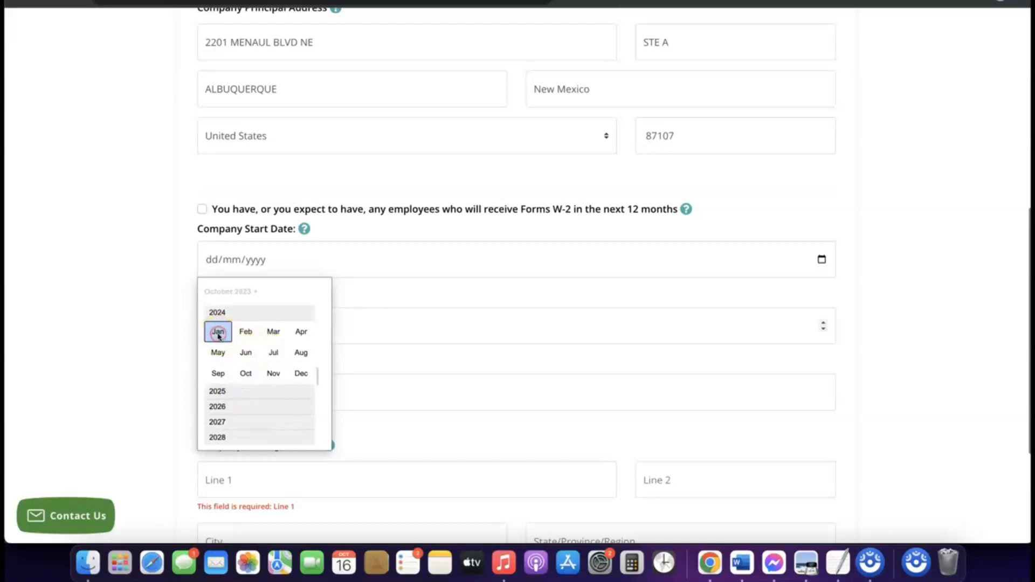
pyautogui.click(218, 333)
pyautogui.click(431, 309)
pyautogui.scroll(-1, 431, 309)
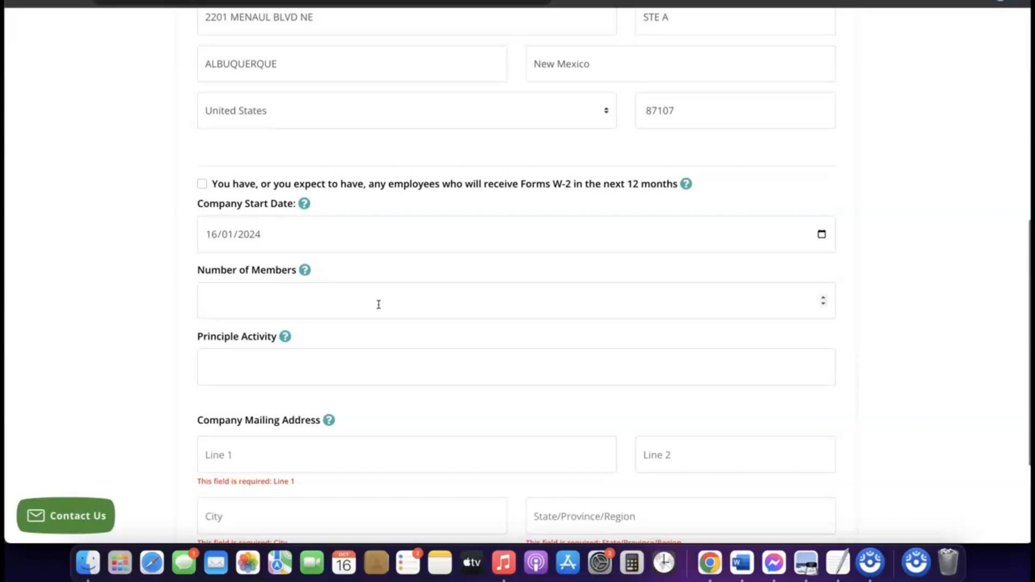
# - Enter 1 as the number of members and eCommerce as the principal activity
pyautogui.click(357, 299)
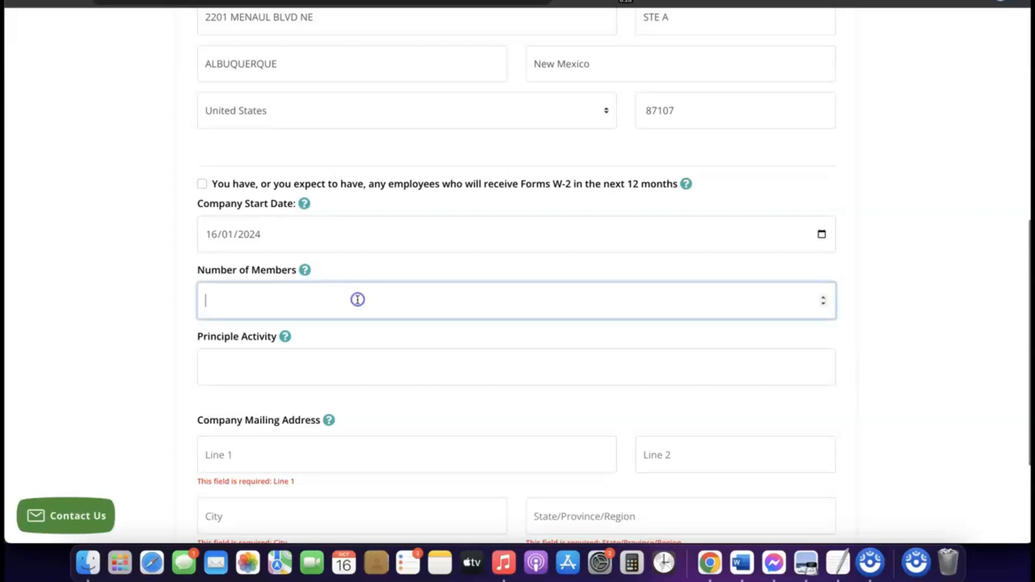
pyautogui.write('1')
pyautogui.scroll(-3, 358, 303)
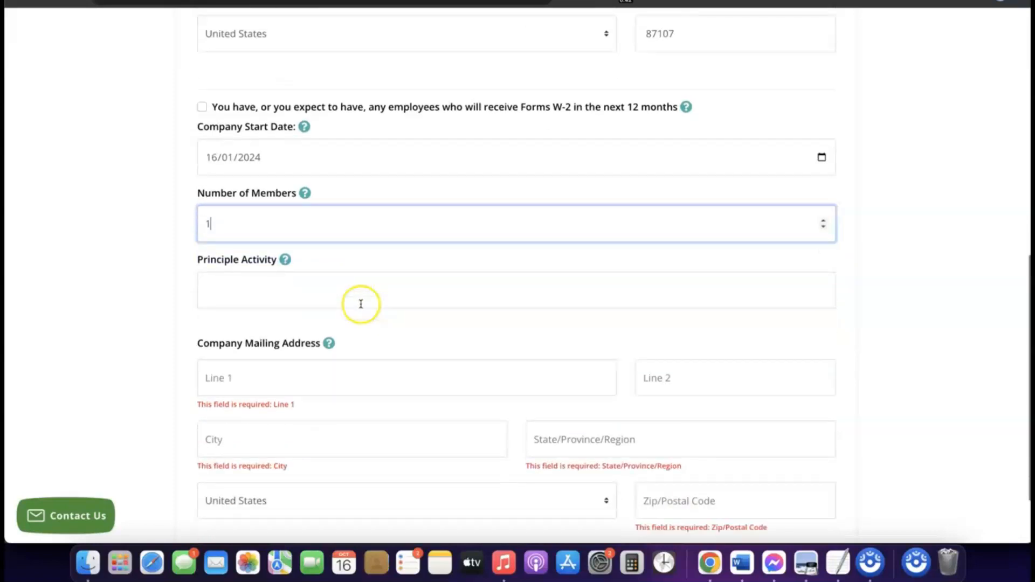
pyautogui.click(323, 284)
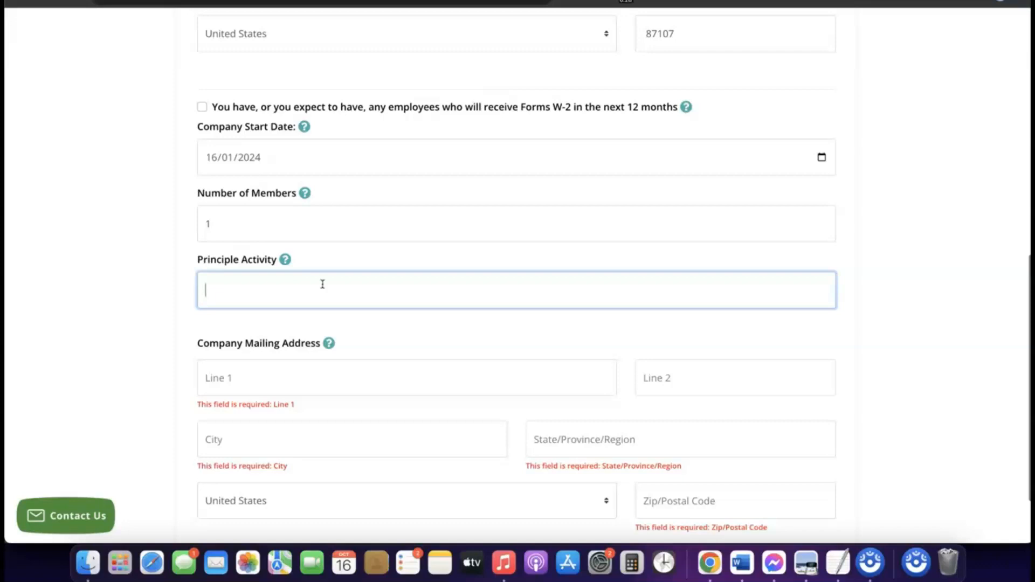
pyautogui.write('eCommerce')
# - Copy the principal street address line from the form
pyautogui.scroll(-1, 308, 294)
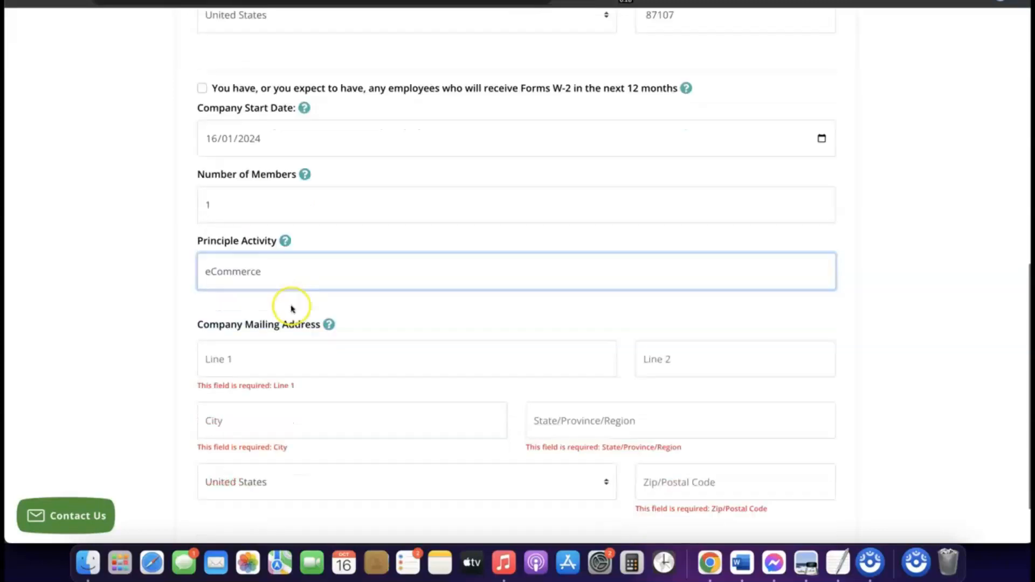
pyautogui.scroll(-3, 292, 308)
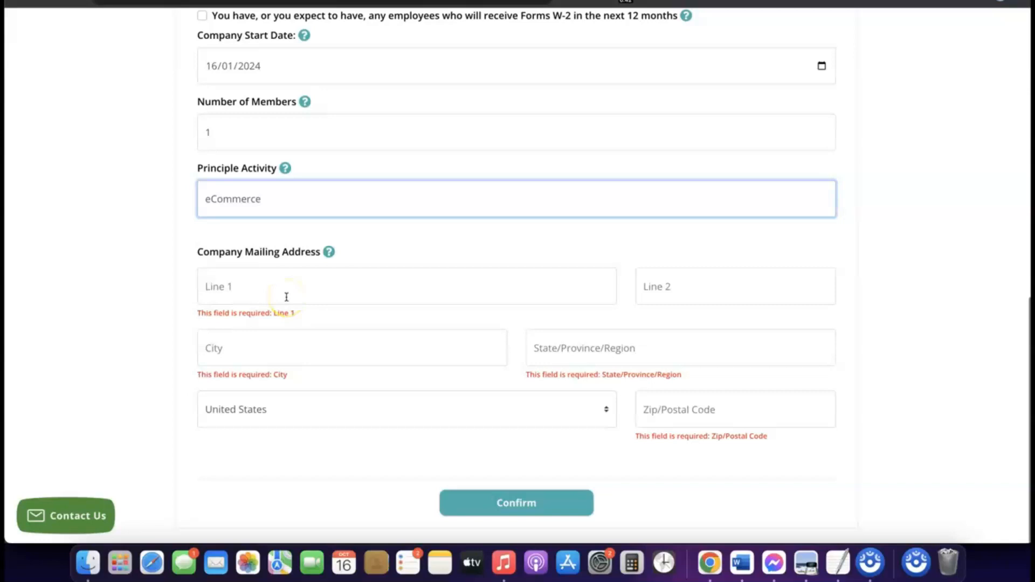
pyautogui.scroll(7, 286, 297)
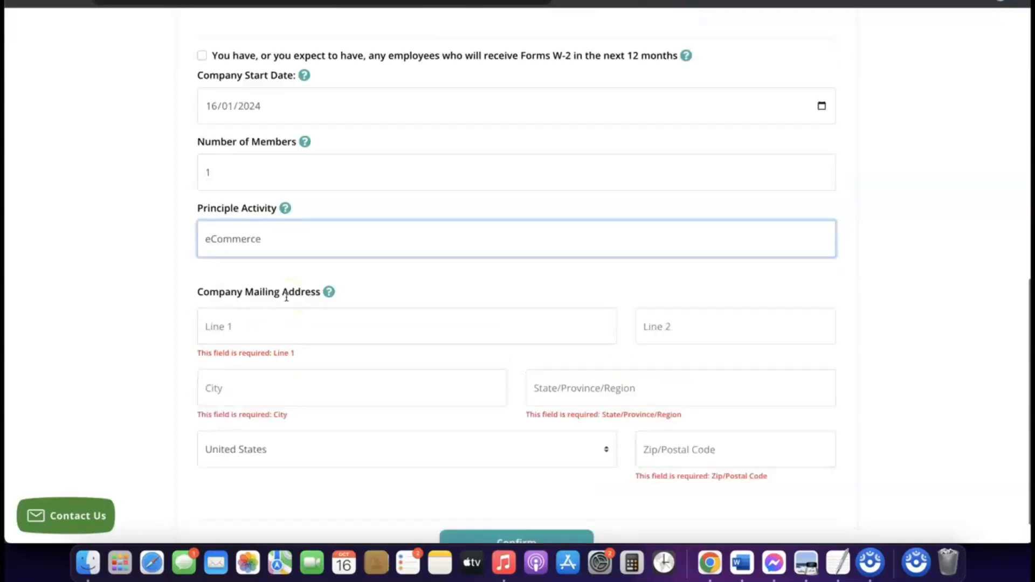
pyautogui.scroll(-3, 286, 297)
pyautogui.scroll(-4, 286, 297)
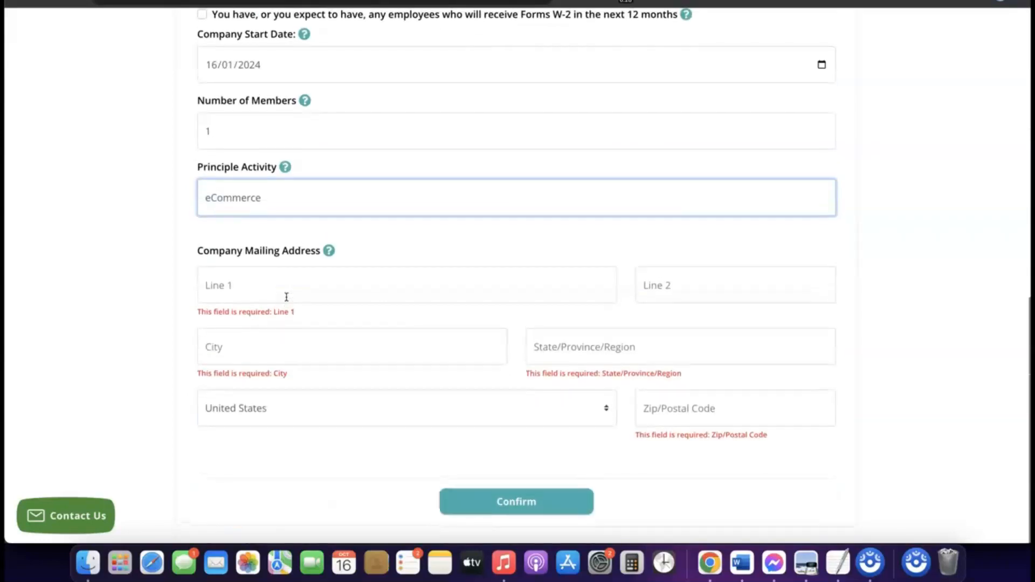
pyautogui.scroll(5, 287, 305)
pyautogui.scroll(1, 289, 310)
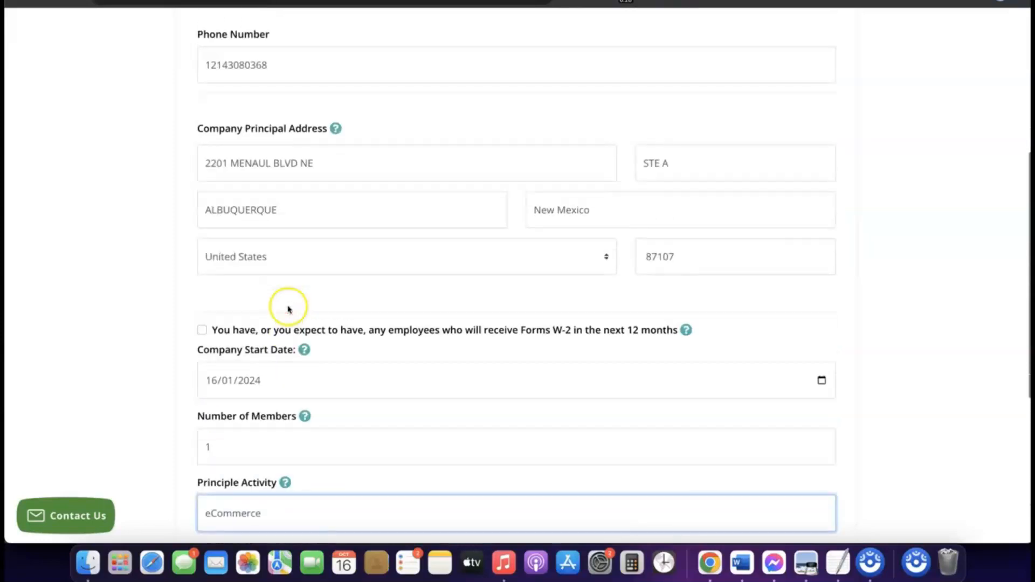
pyautogui.doubleClick(287, 163)
pyautogui.click(286, 163)
pyautogui.rightClick(286, 163)
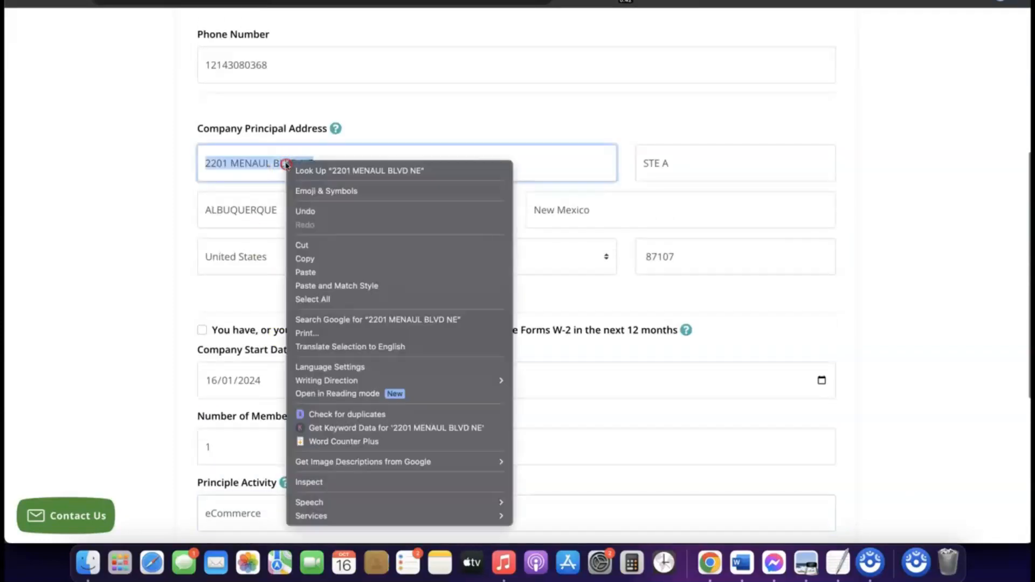
pyautogui.click(317, 259)
# - Fill the mailing address with the copied street address and zip code 87107
pyautogui.scroll(-5, 316, 263)
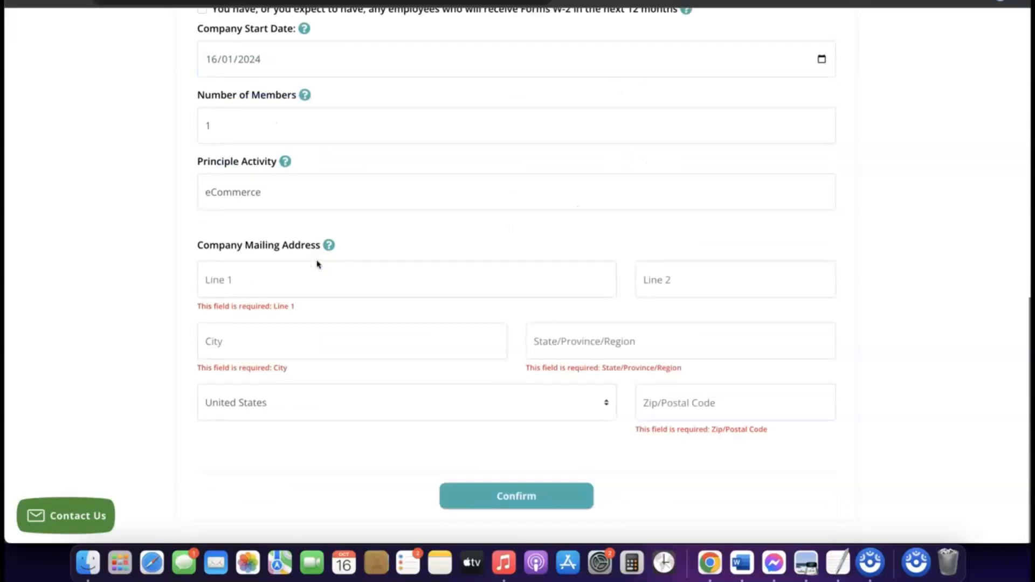
pyautogui.click(268, 287)
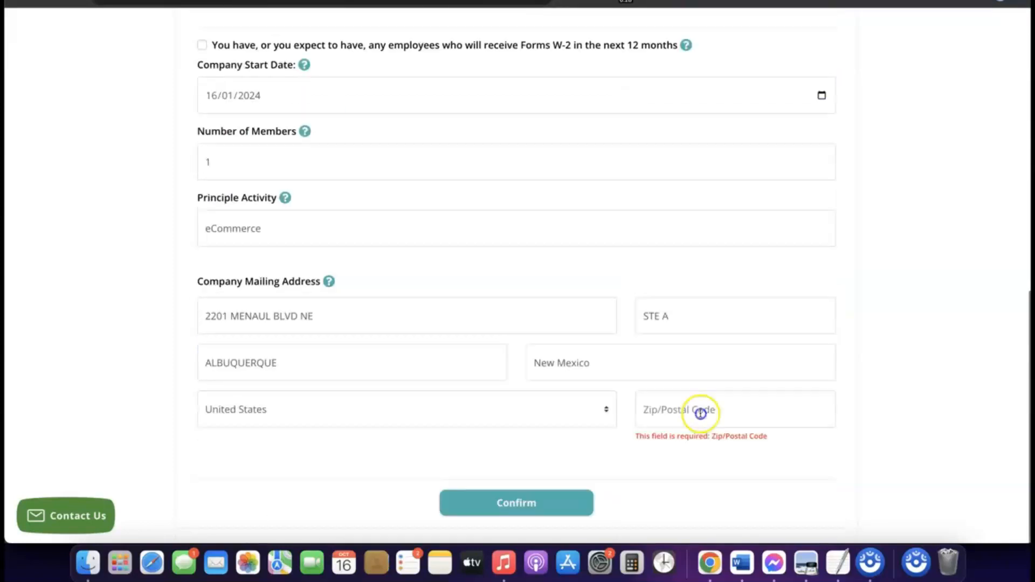
pyautogui.click(701, 411)
pyautogui.write('87107')
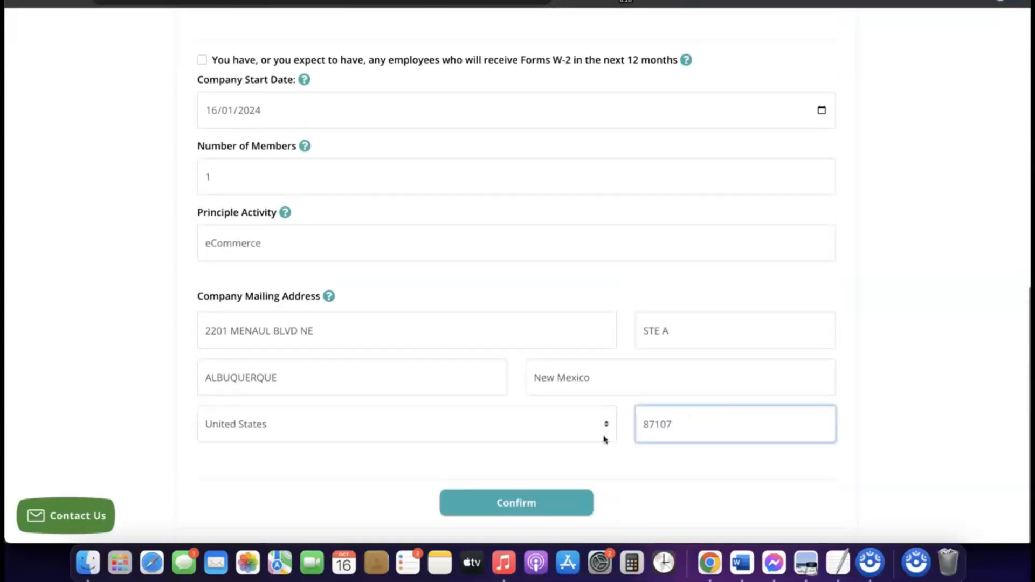
pyautogui.click(605, 462)
pyautogui.click(563, 447)
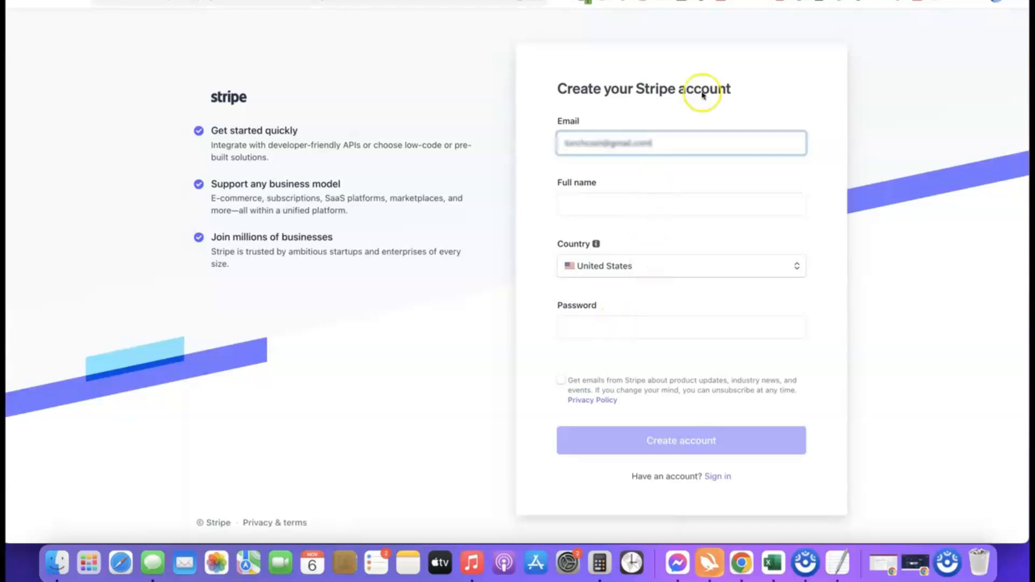
# - Sign in to the existing Stripe account and open the account-name dropdown on the dashboard
pyautogui.click(615, 1)
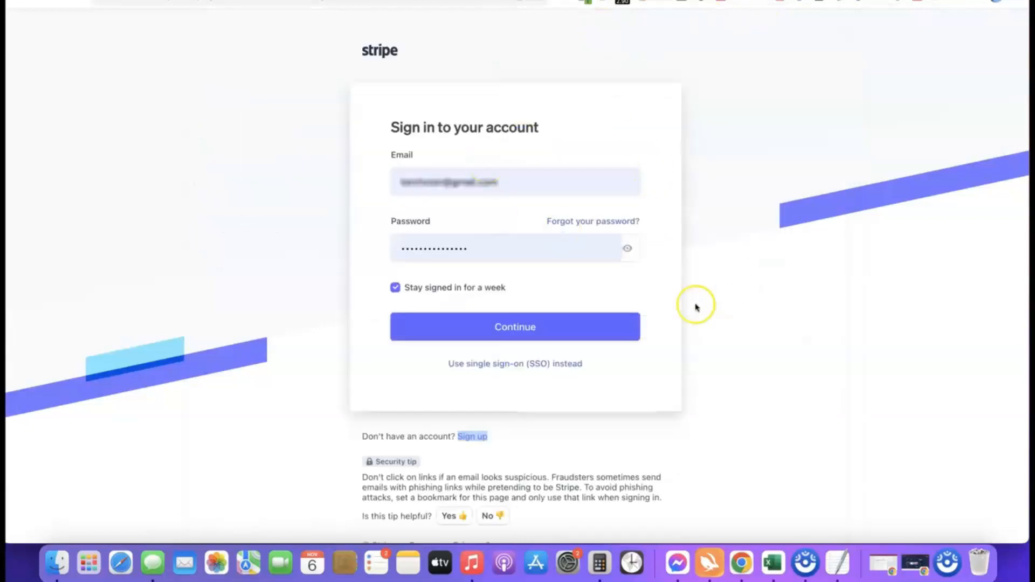
pyautogui.click(497, 331)
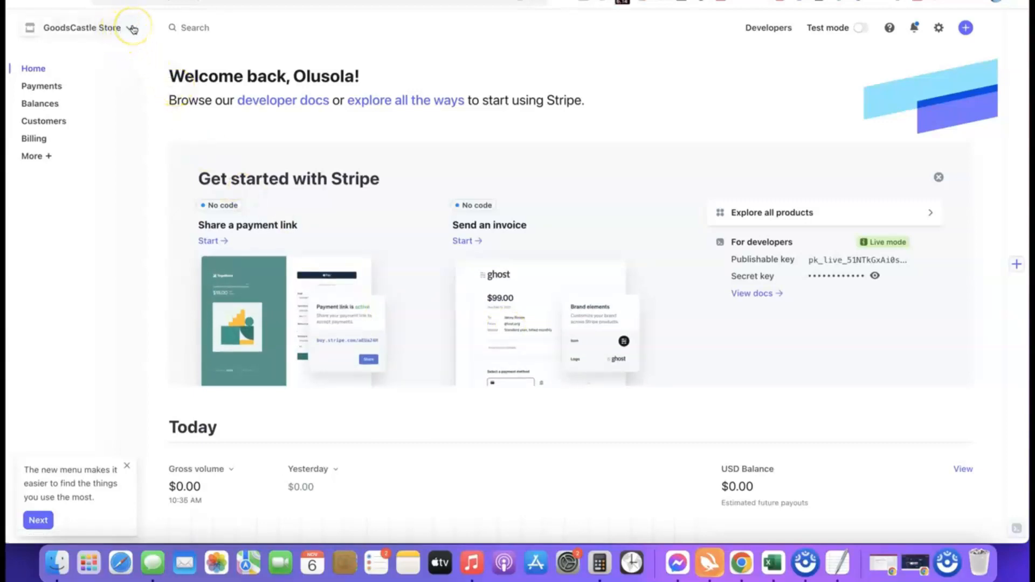
pyautogui.click(132, 28)
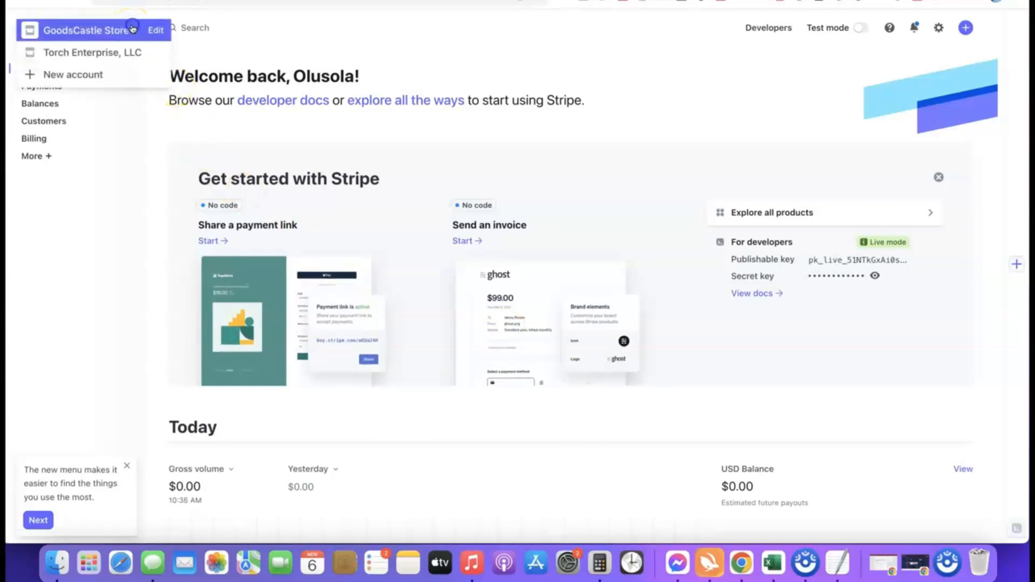
# - Create a new Stripe account named 'Affiliate Blueprint' and begin activating payments
pyautogui.click(74, 76)
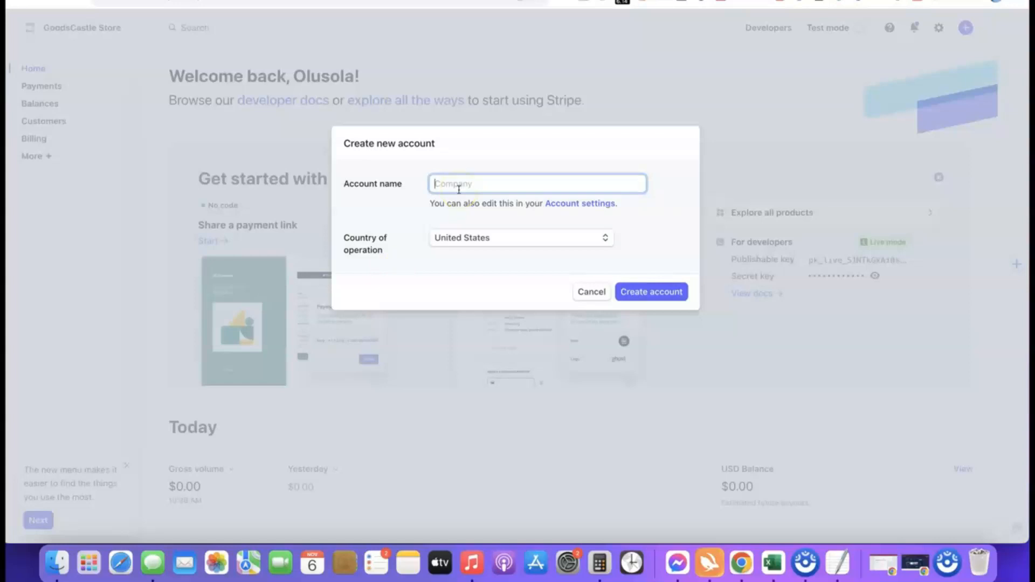
pyautogui.write('Affili')
pyautogui.click(427, 213)
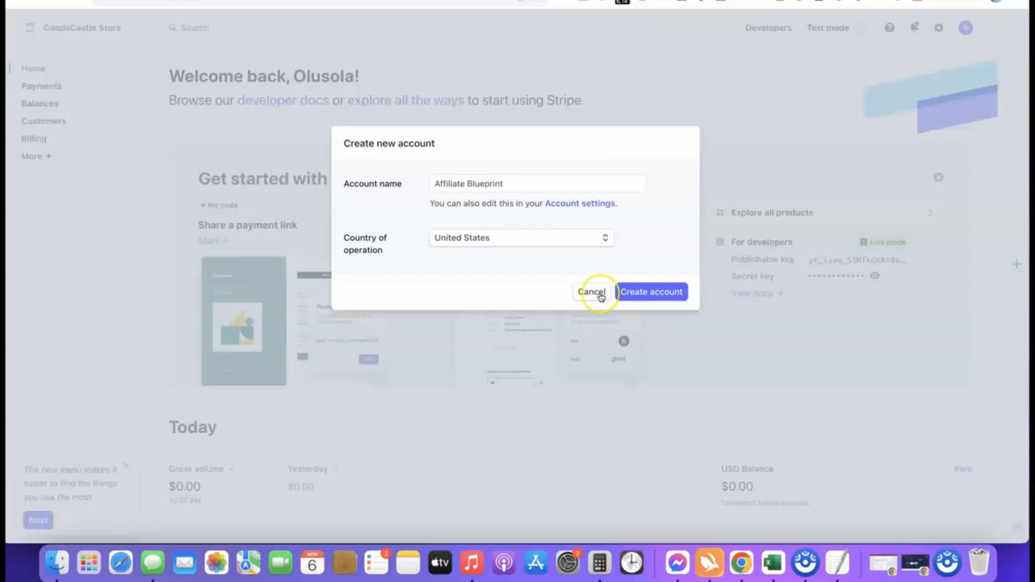
pyautogui.click(646, 297)
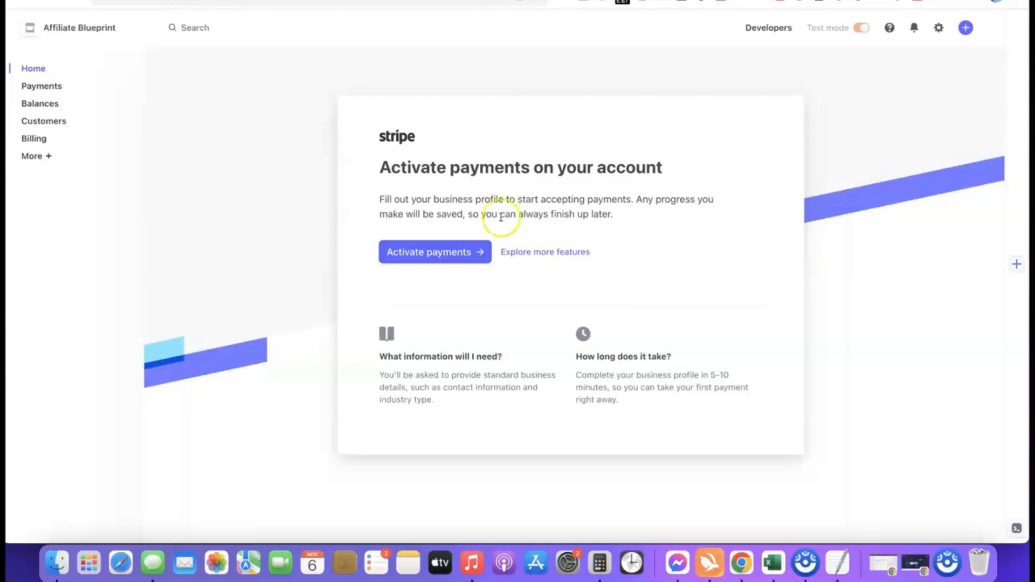
pyautogui.click(429, 252)
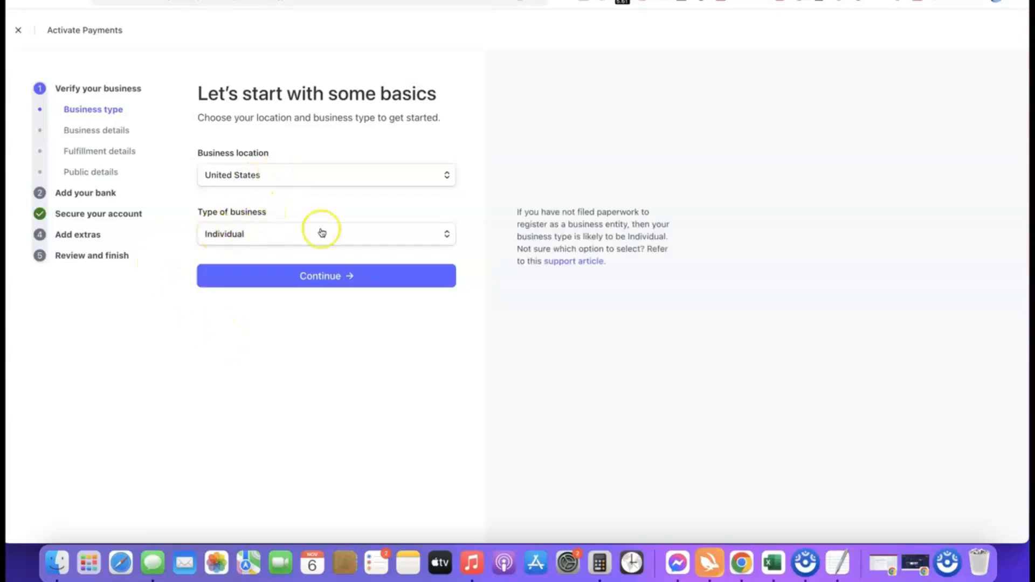
# - Choose Company as the business type, keep Sole proprietorship structure, and continue
pyautogui.click(446, 237)
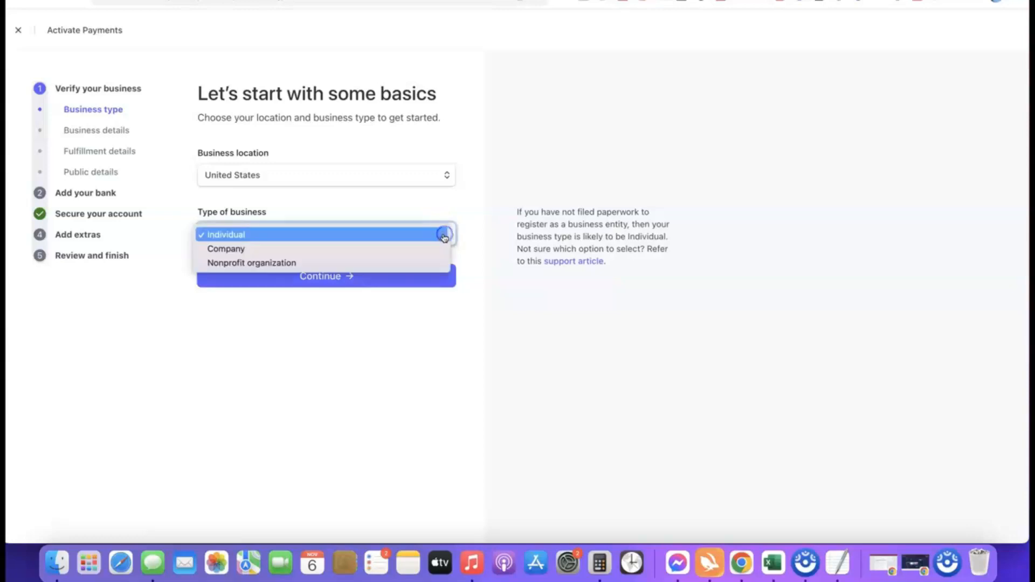
pyautogui.click(236, 249)
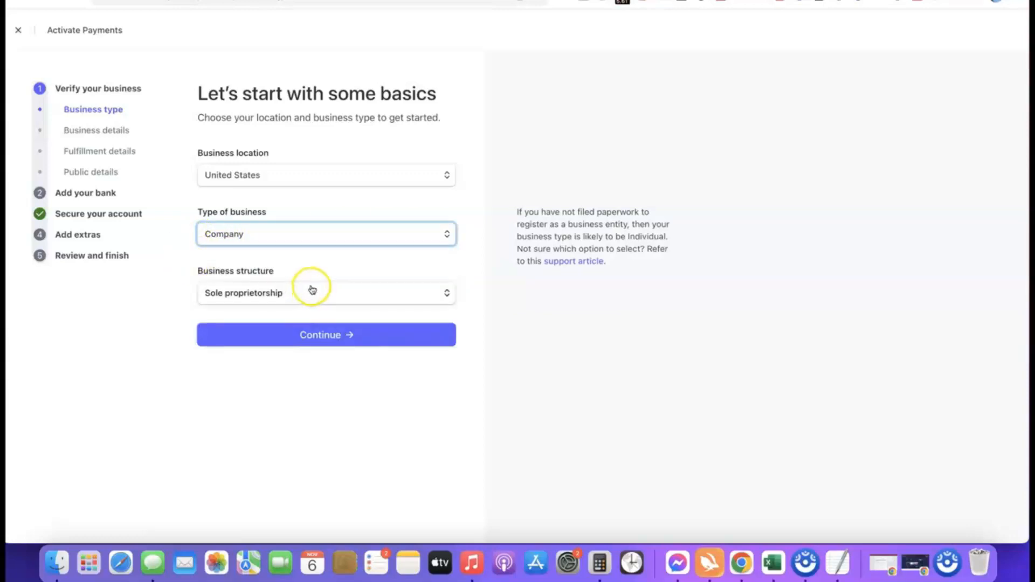
pyautogui.click(303, 294)
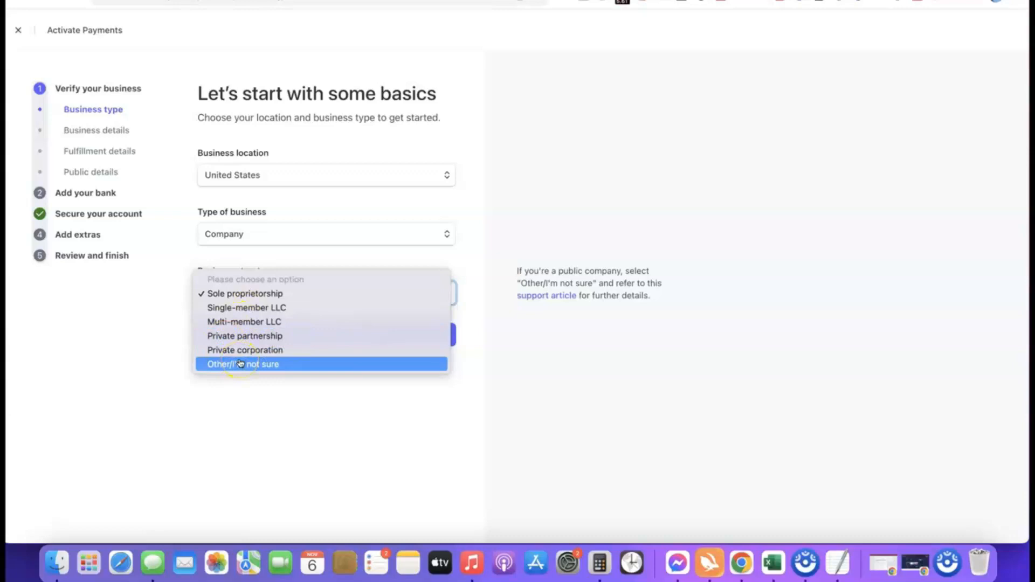
pyautogui.click(222, 294)
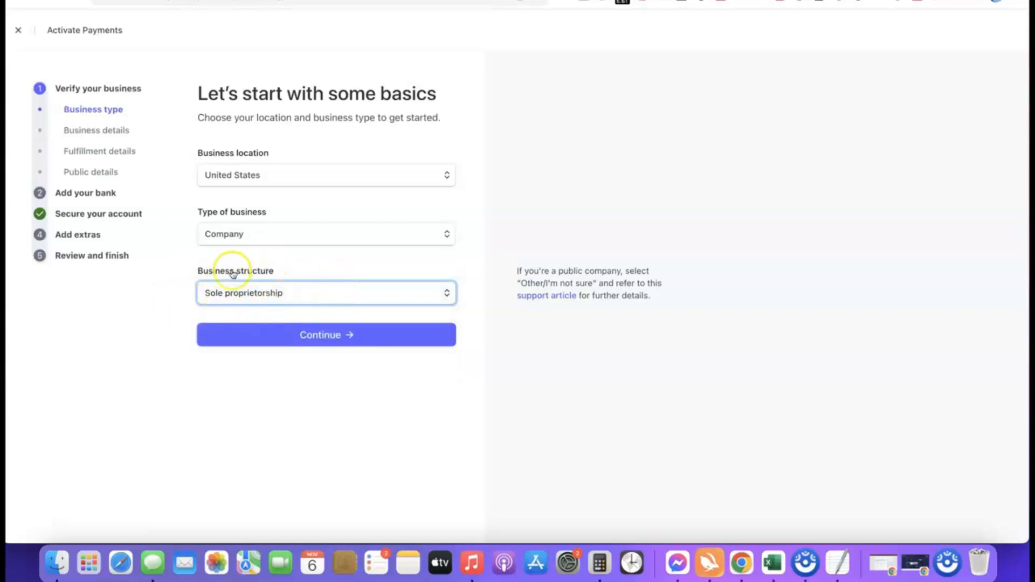
pyautogui.click(323, 336)
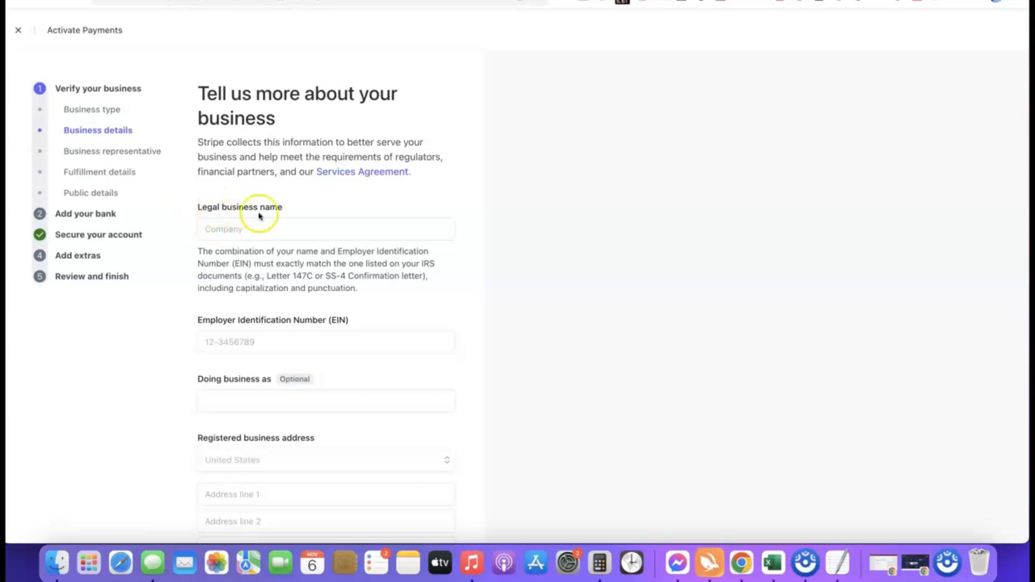
# - Enter 'Torch Enterprise LLC' as the legal business name and fill in the EIN
pyautogui.click(258, 227)
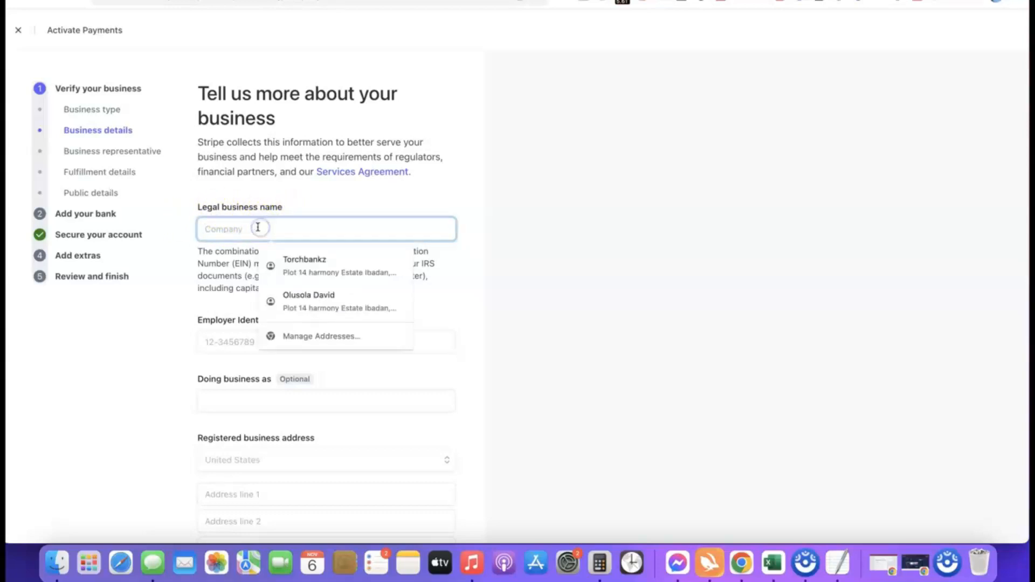
pyautogui.write('Torch Enterprise LLC')
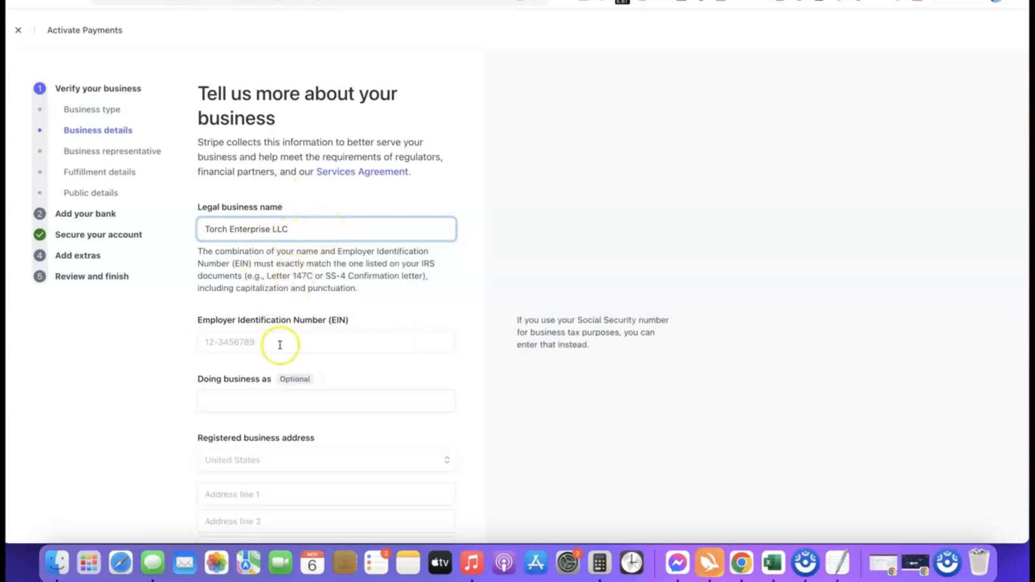
pyautogui.scroll(-2, 280, 330)
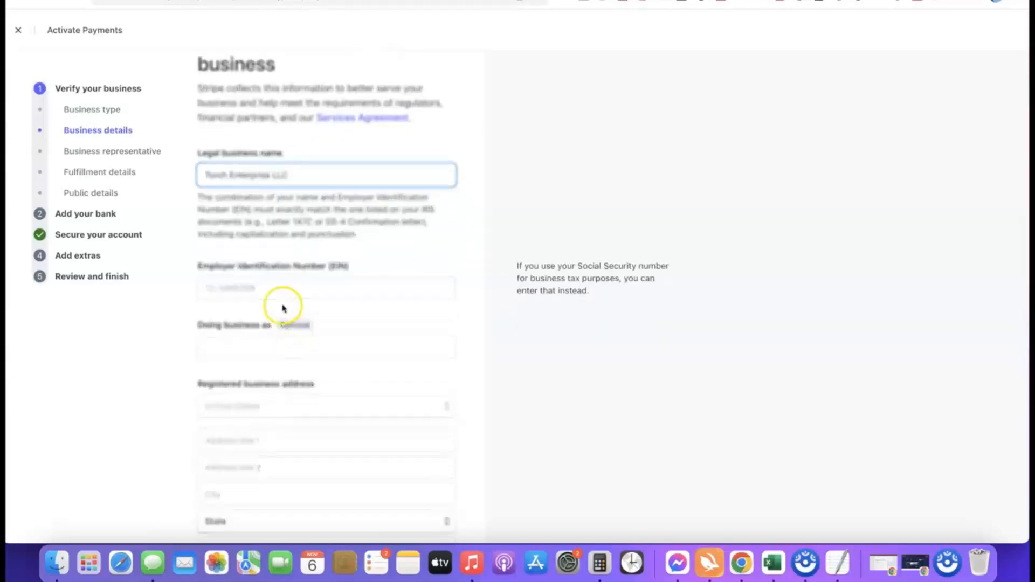
pyautogui.scroll(-1, 271, 286)
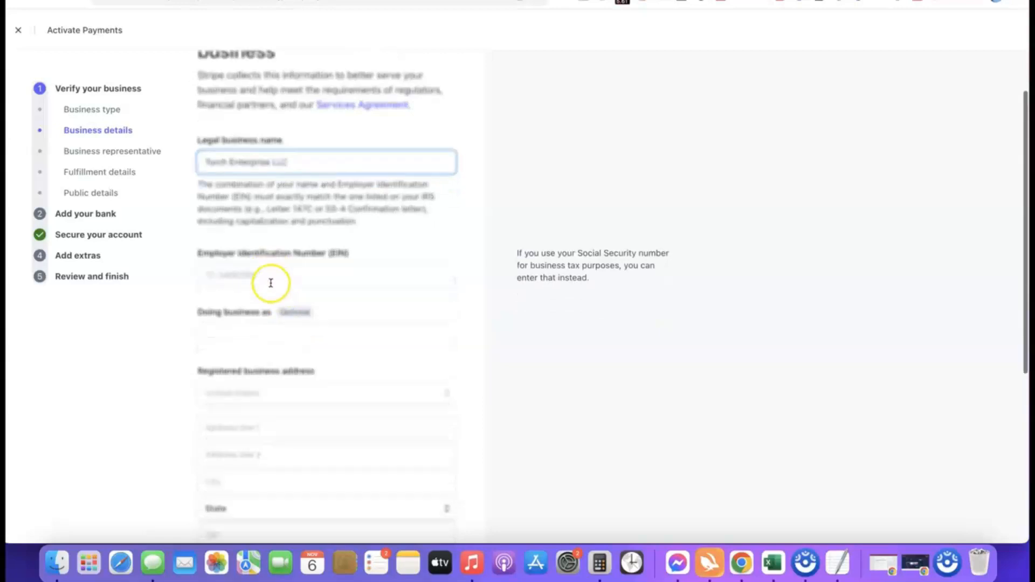
pyautogui.click(268, 268)
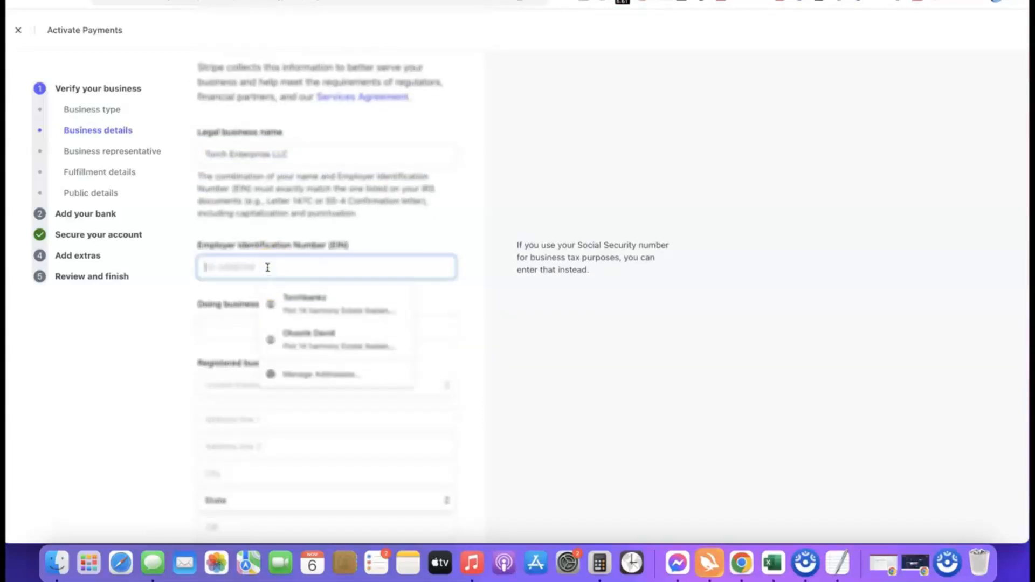
pyautogui.click(194, 289)
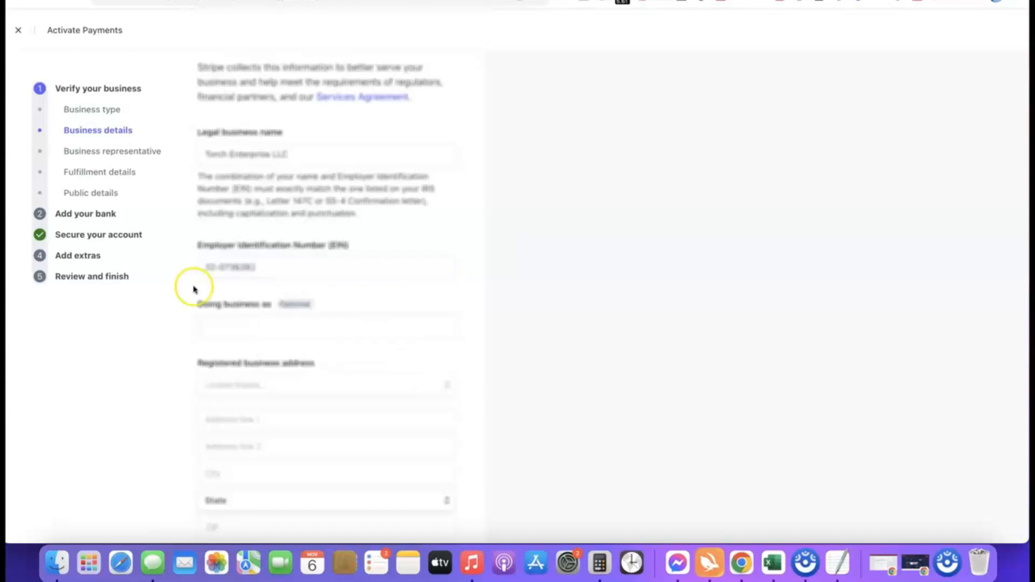
# - Set the industry to Other digital goods
pyautogui.scroll(-3, 267, 285)
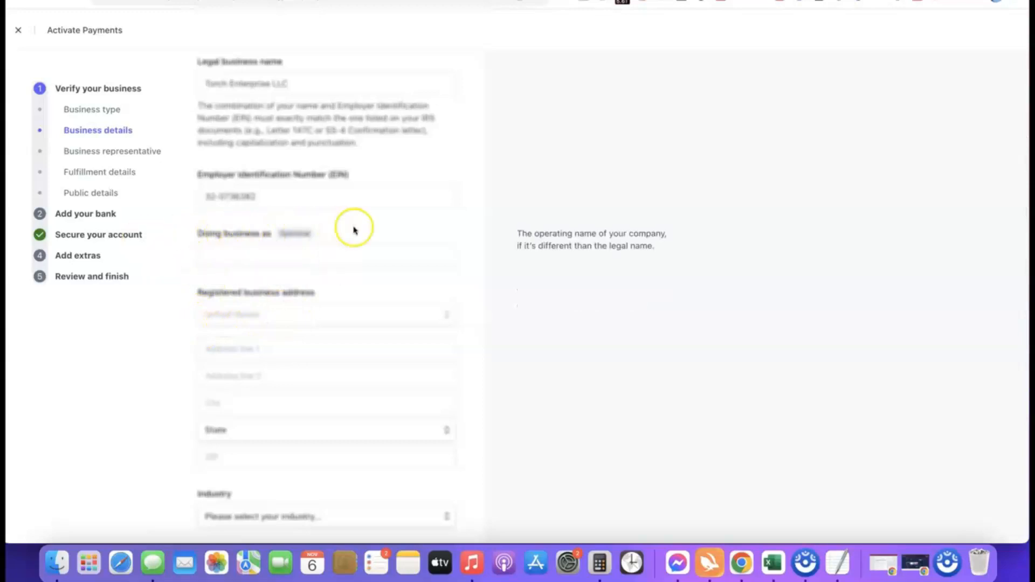
pyautogui.scroll(-3, 321, 205)
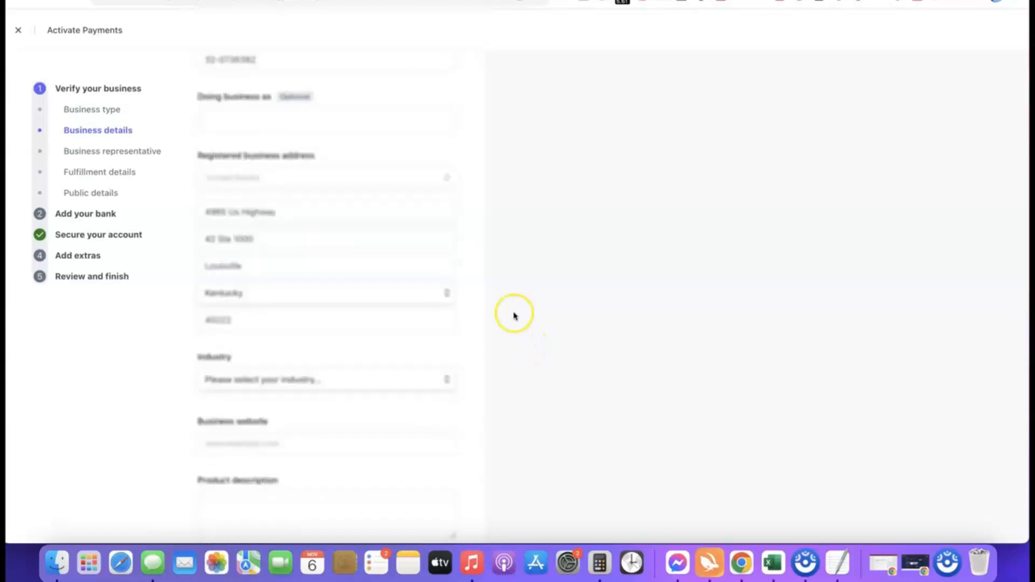
pyautogui.scroll(-3, 496, 308)
pyautogui.moveTo(312, 335)
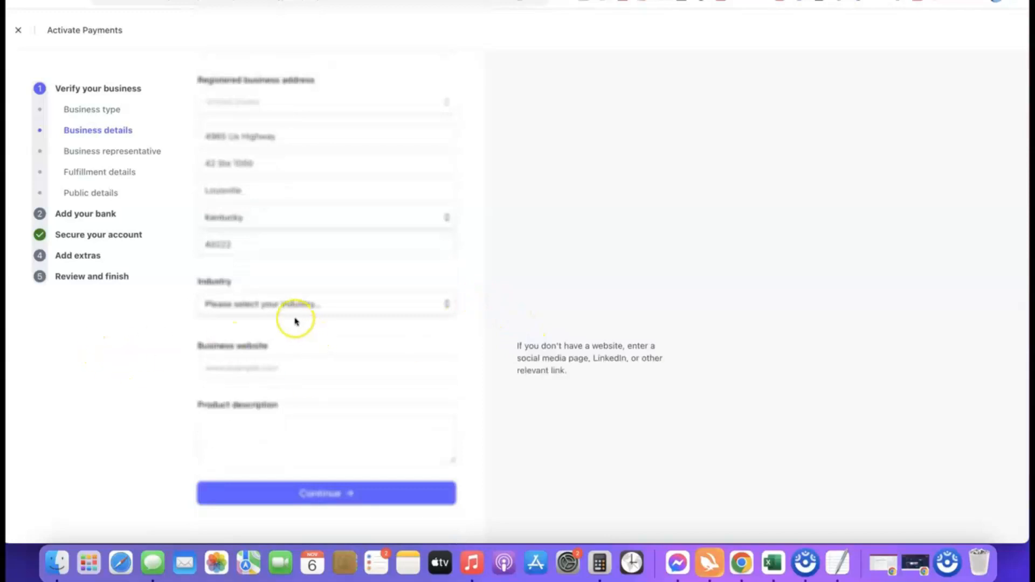
pyautogui.moveTo(298, 307)
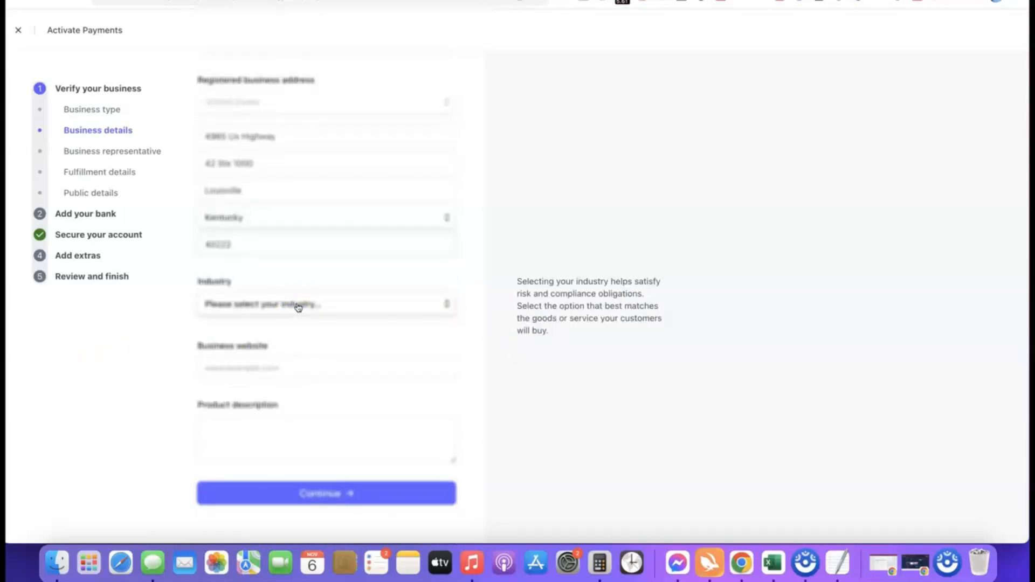
pyautogui.click(299, 306)
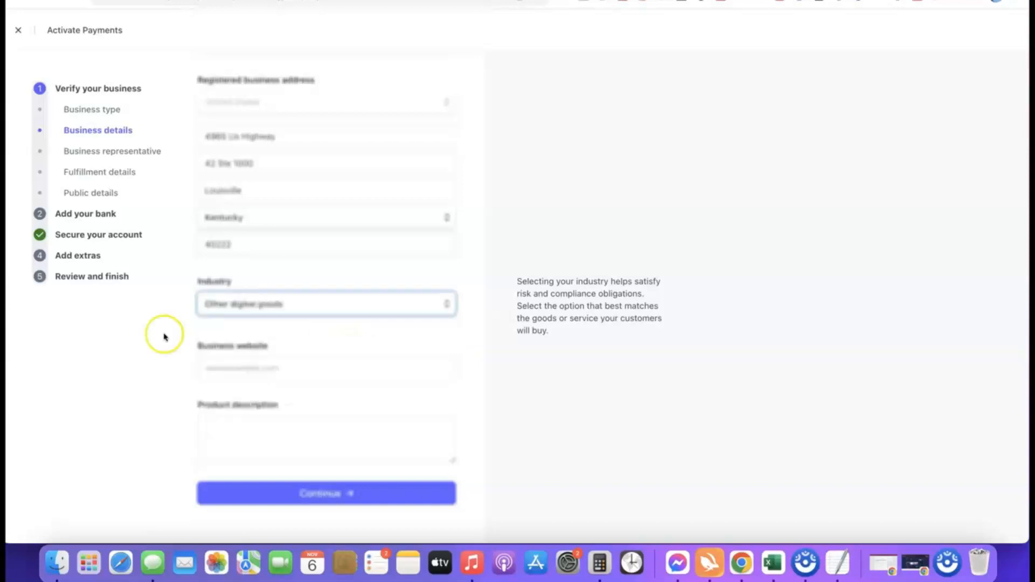
pyautogui.click(446, 330)
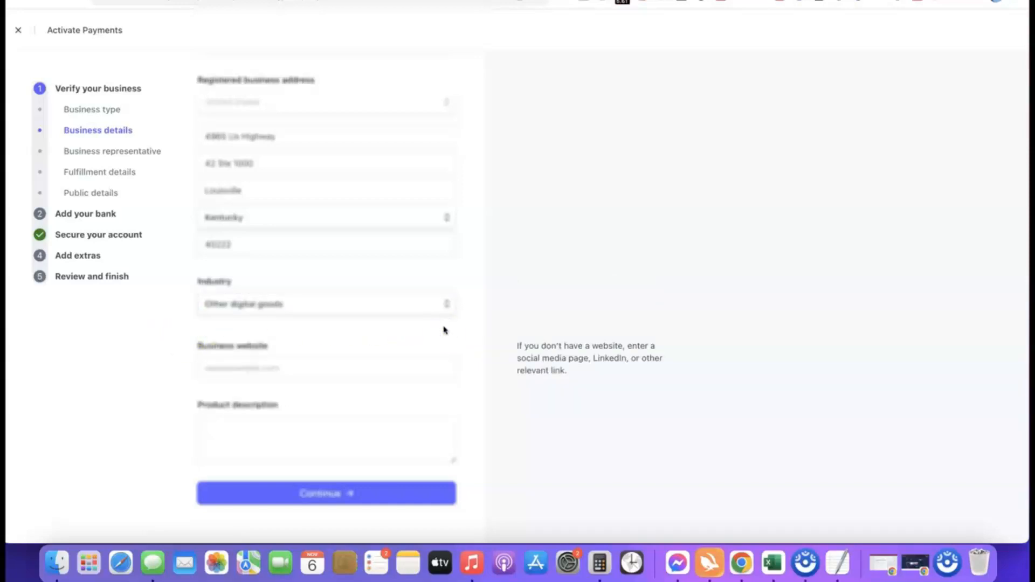
# - Paste the business website and product description, then submit the business details
pyautogui.click(312, 371)
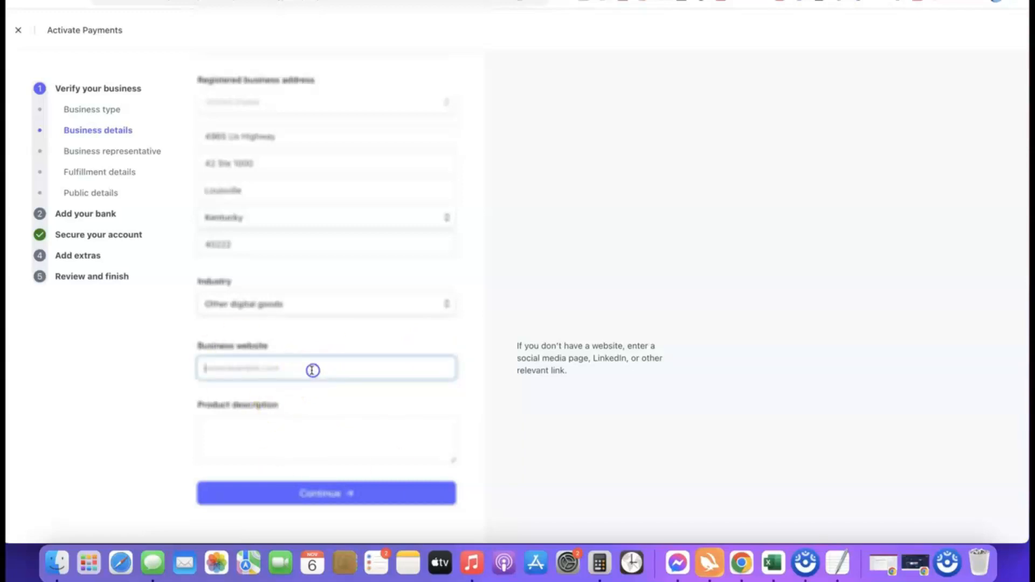
pyautogui.write('https://affiliatebloggingblueprint.com/')
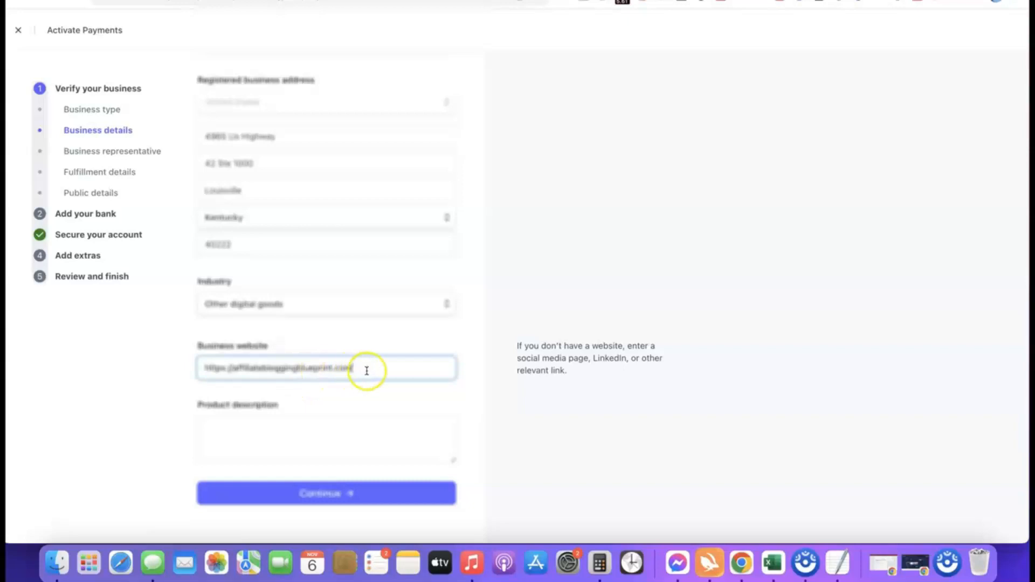
pyautogui.click(118, 374)
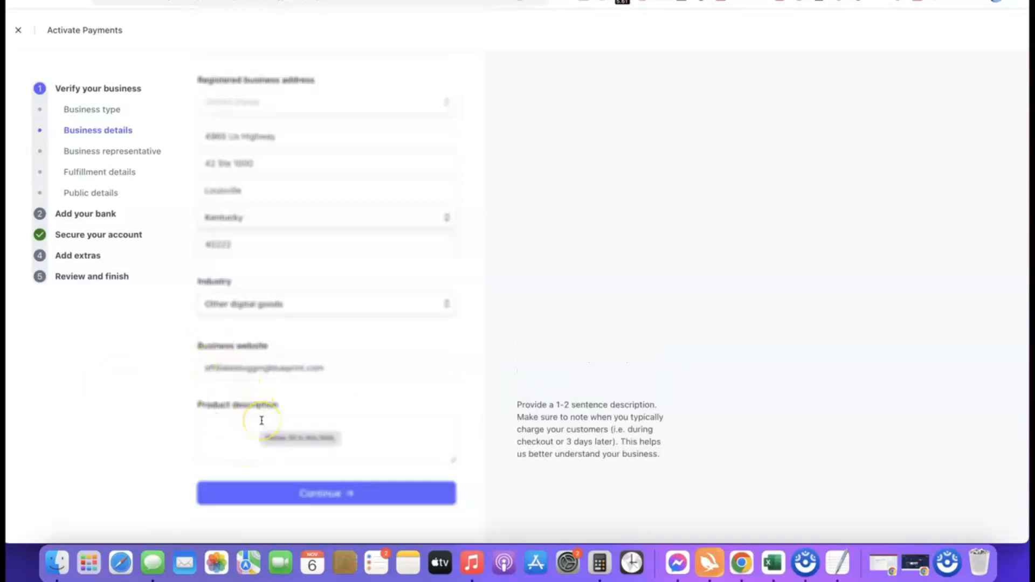
pyautogui.click(262, 420)
pyautogui.write('Our product is a digital course training we sell to our site visitors.')
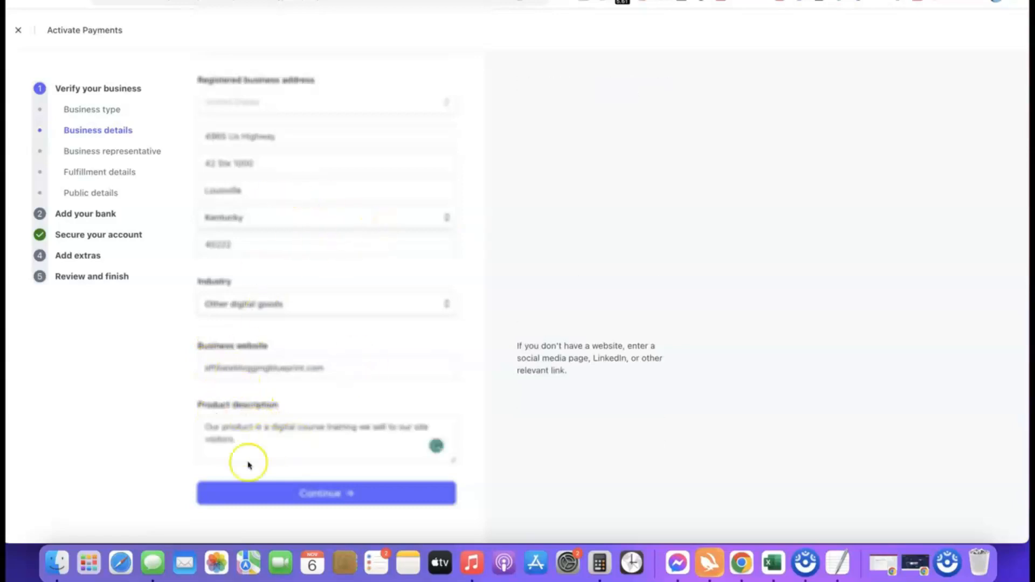
pyautogui.click(311, 494)
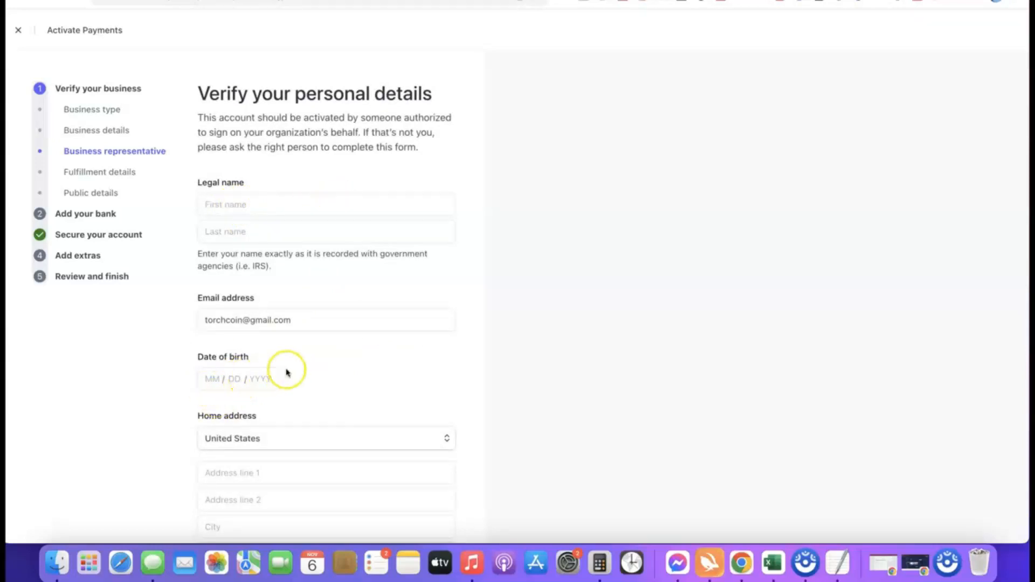
pyautogui.scroll(-1, 287, 372)
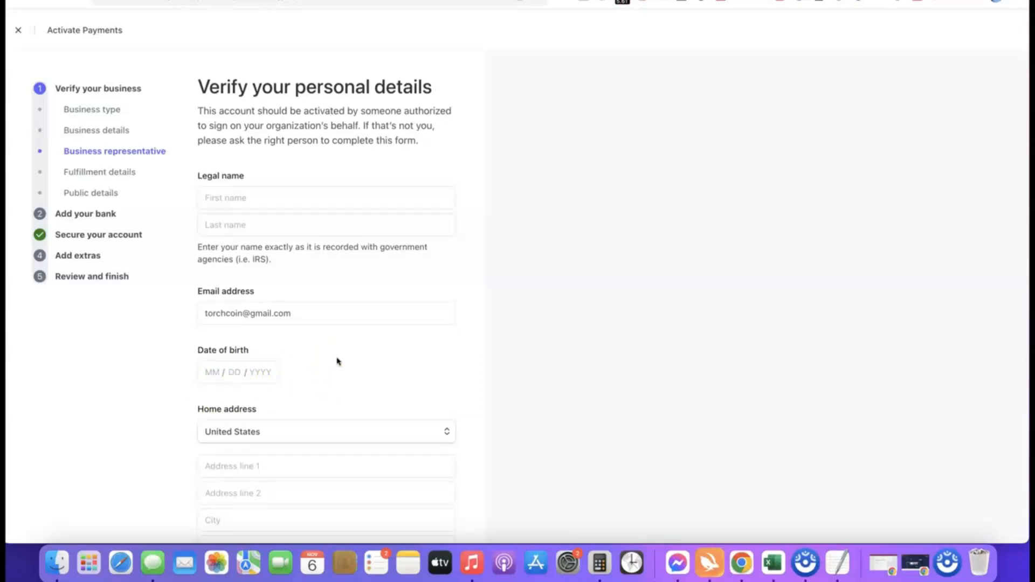
pyautogui.scroll(-3, 350, 374)
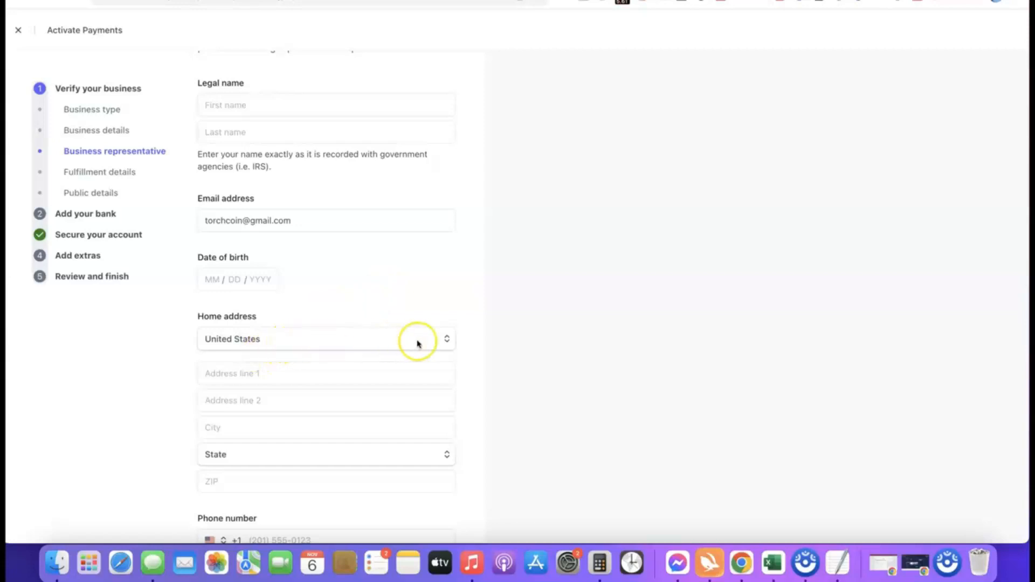
pyautogui.click(443, 339)
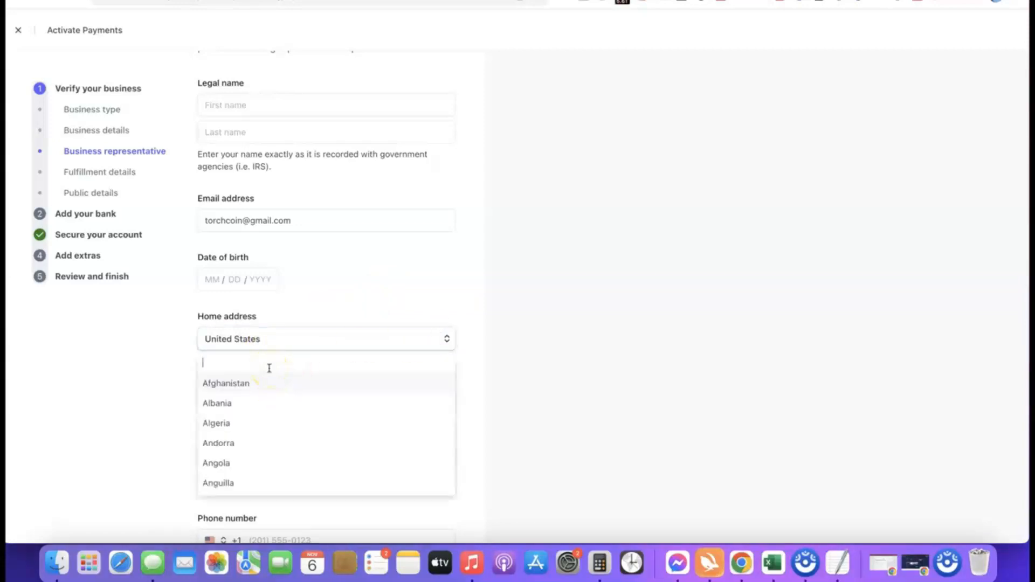
pyautogui.press('Escape')
pyautogui.scroll(-1, 308, 327)
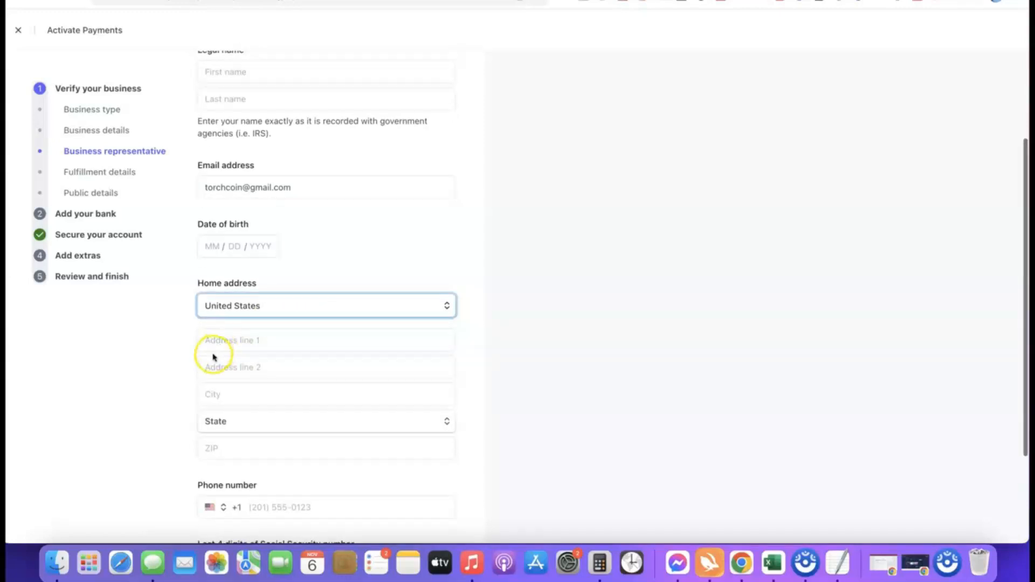
pyautogui.scroll(-3, 344, 355)
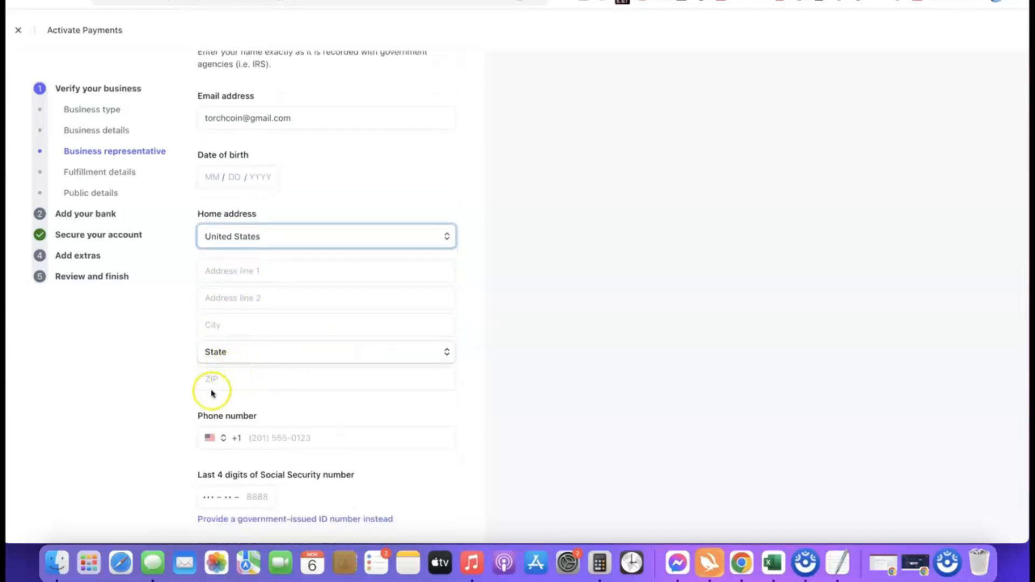
pyautogui.scroll(-1, 333, 370)
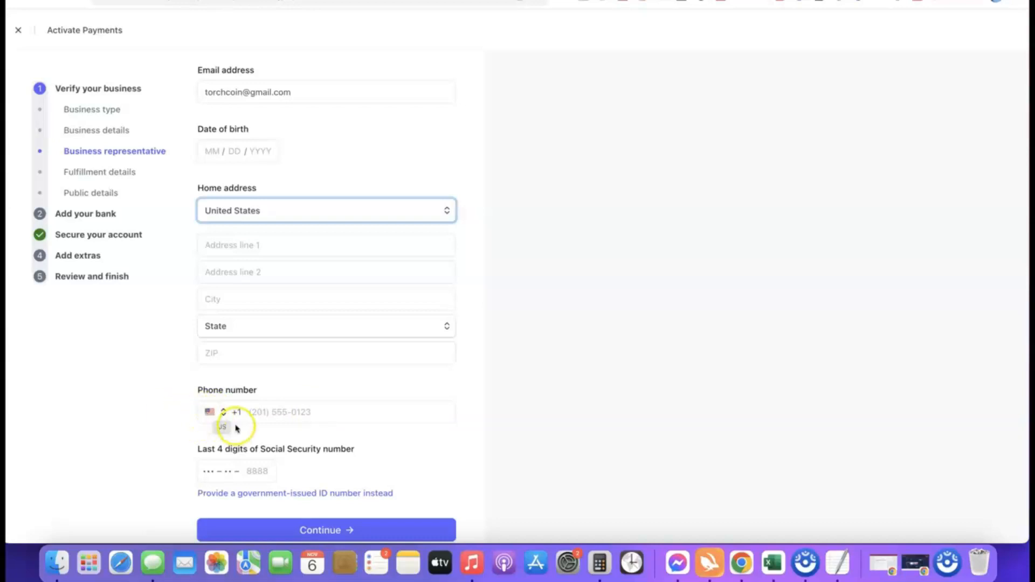
pyautogui.click(215, 413)
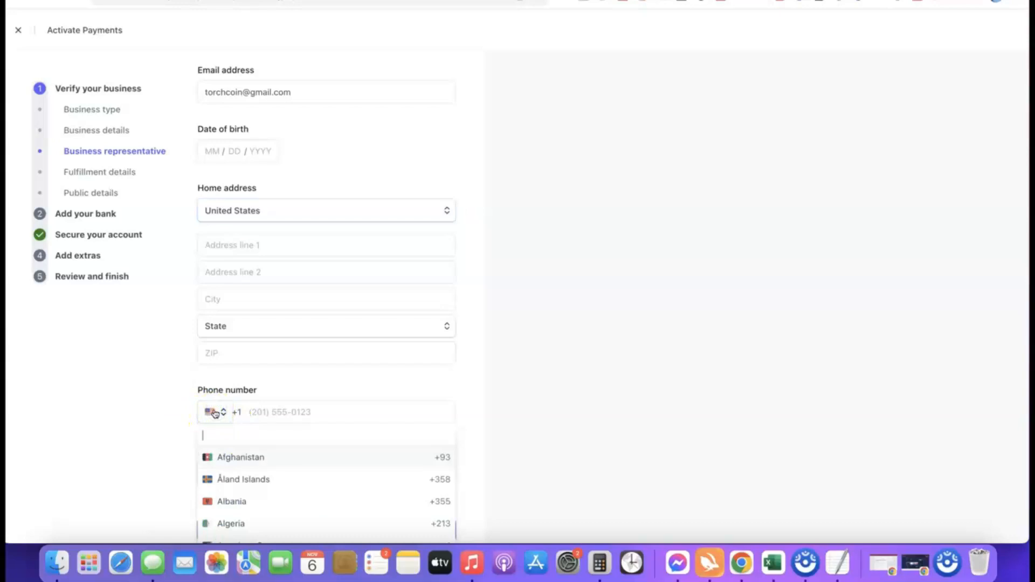
pyautogui.click(476, 421)
pyautogui.scroll(-1, 427, 407)
pyautogui.scroll(-1, 427, 407)
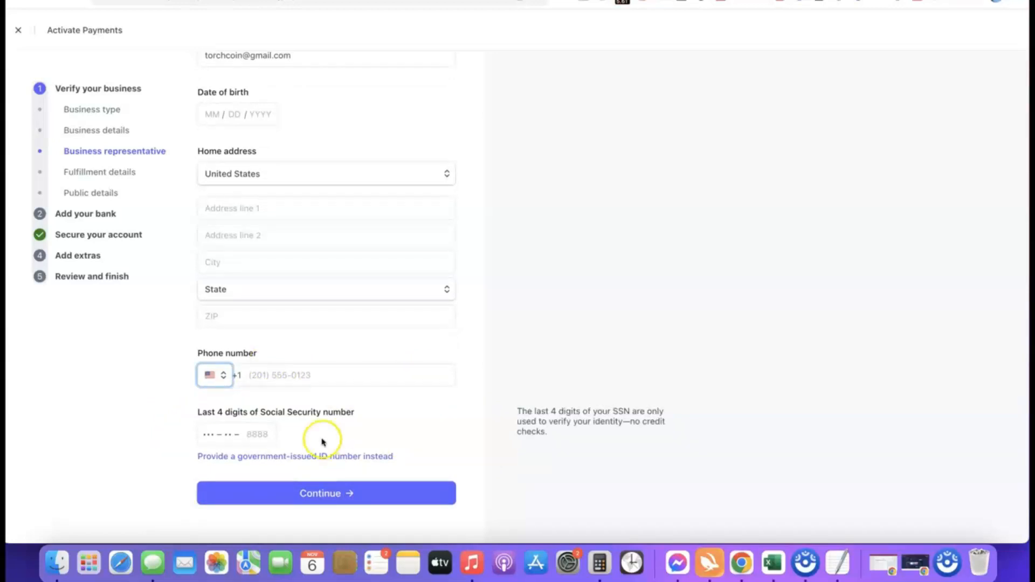
pyautogui.scroll(5, 180, 419)
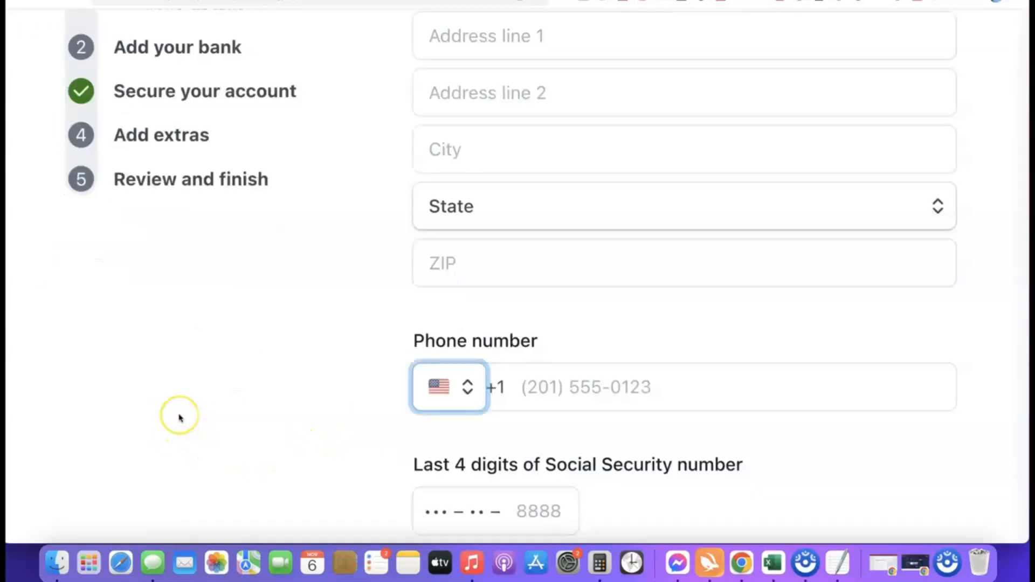
pyautogui.scroll(-3, 181, 419)
pyautogui.hscroll(3, 183, 419)
pyautogui.hscroll(3, 185, 416)
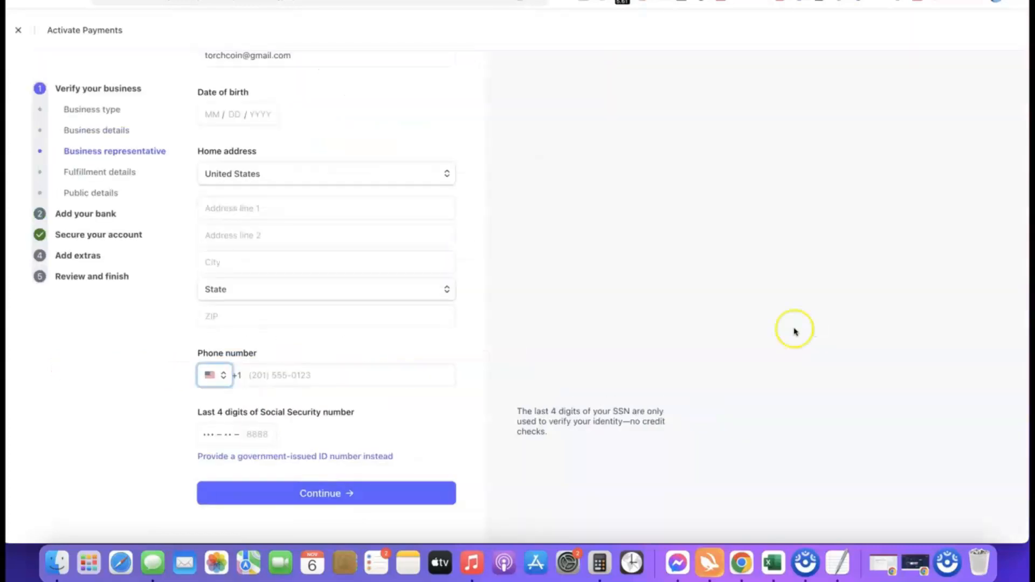
# - Switch to a government-issued ID number and set its country to Nigeria (NG)
pyautogui.click(296, 456)
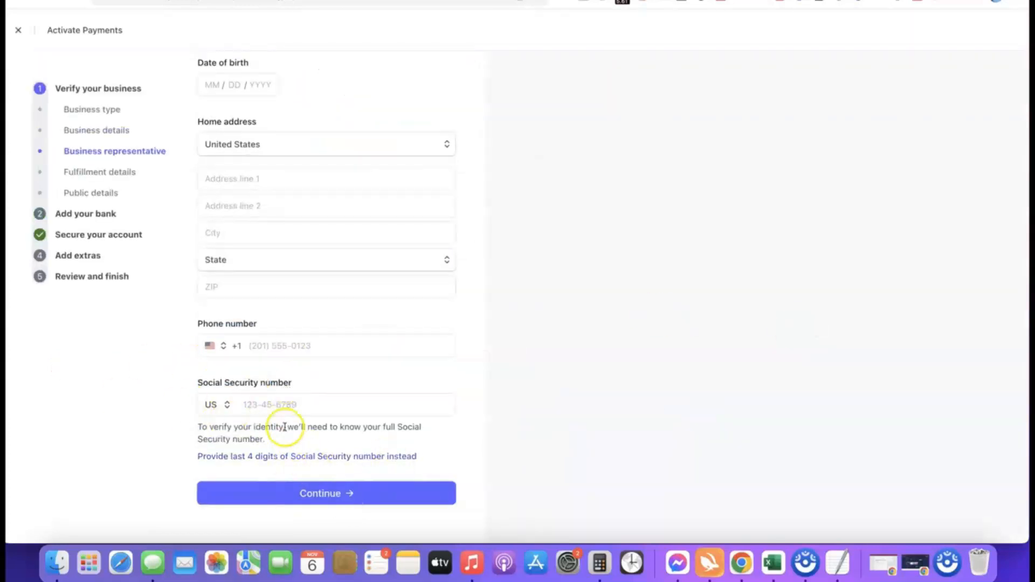
pyautogui.click(222, 405)
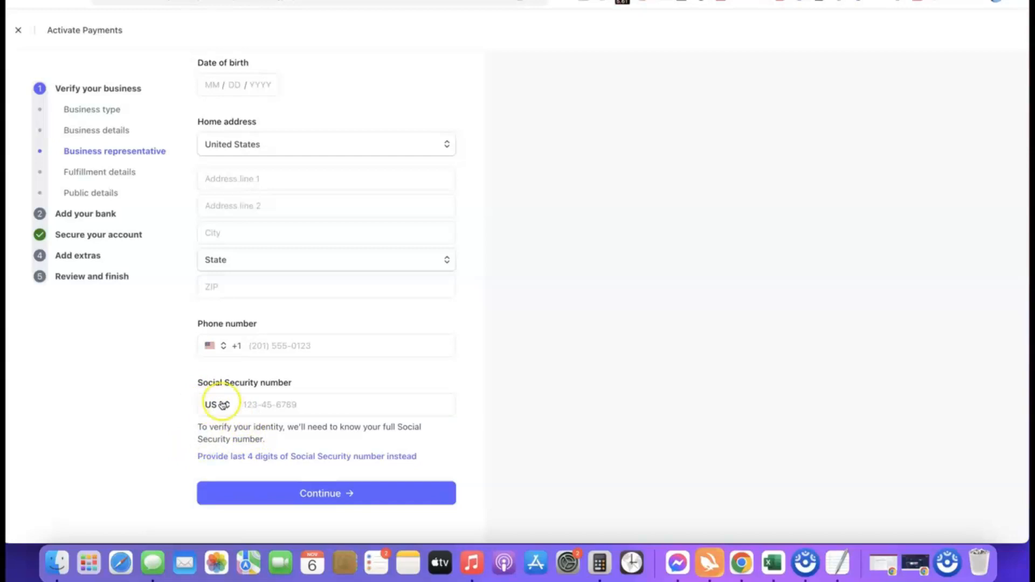
pyautogui.click(222, 405)
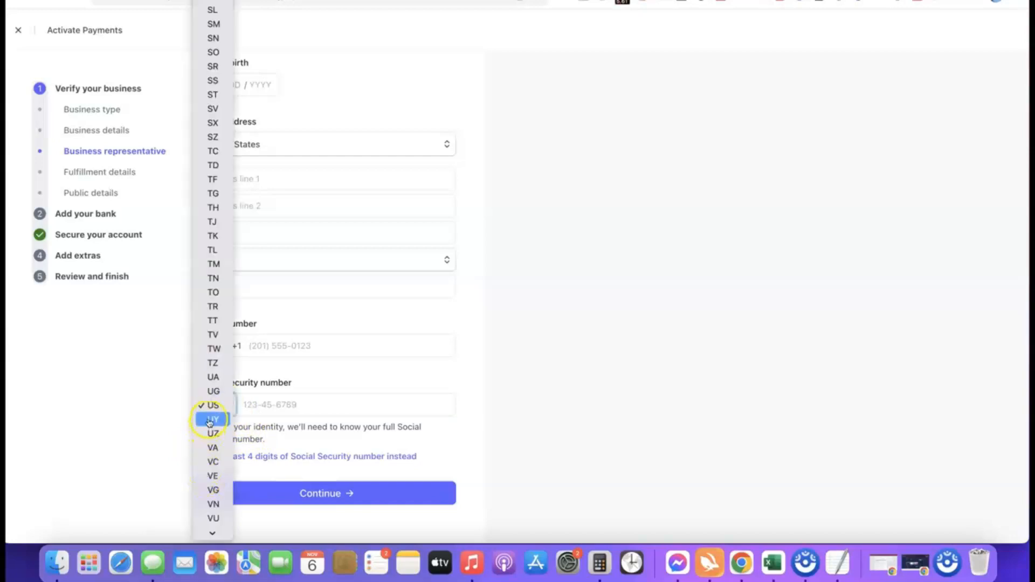
pyautogui.scroll(-3, 209, 205)
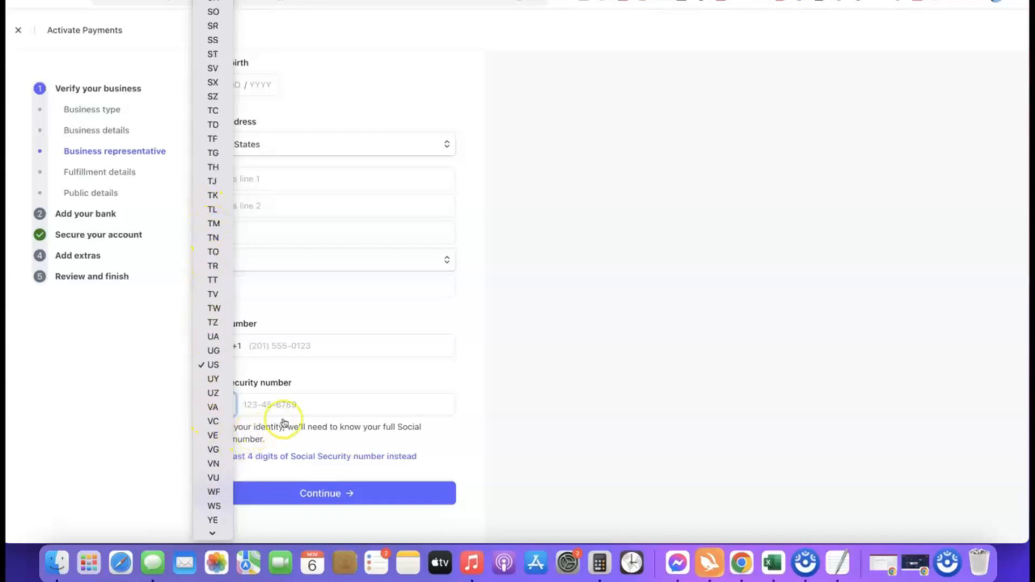
pyautogui.click(464, 404)
pyautogui.click(216, 405)
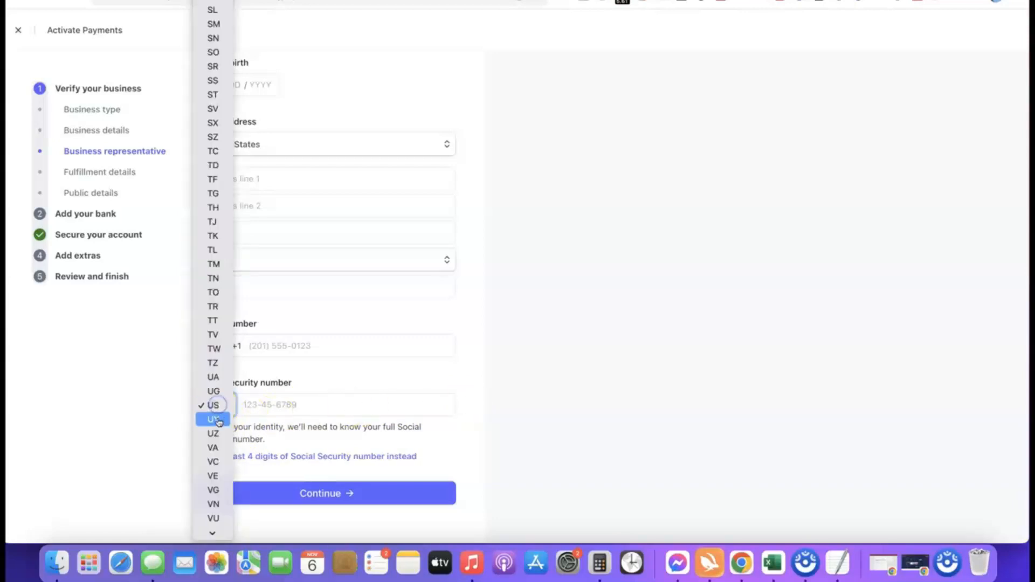
pyautogui.scroll(-6, 214, 376)
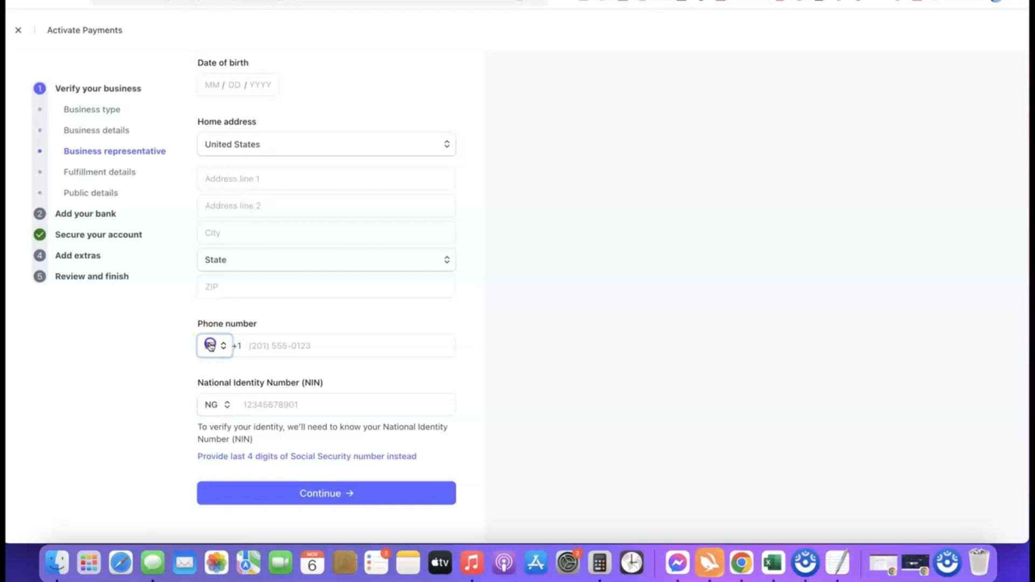
# - Set the phone number country code to Nigeria (+234)
pyautogui.click(210, 346)
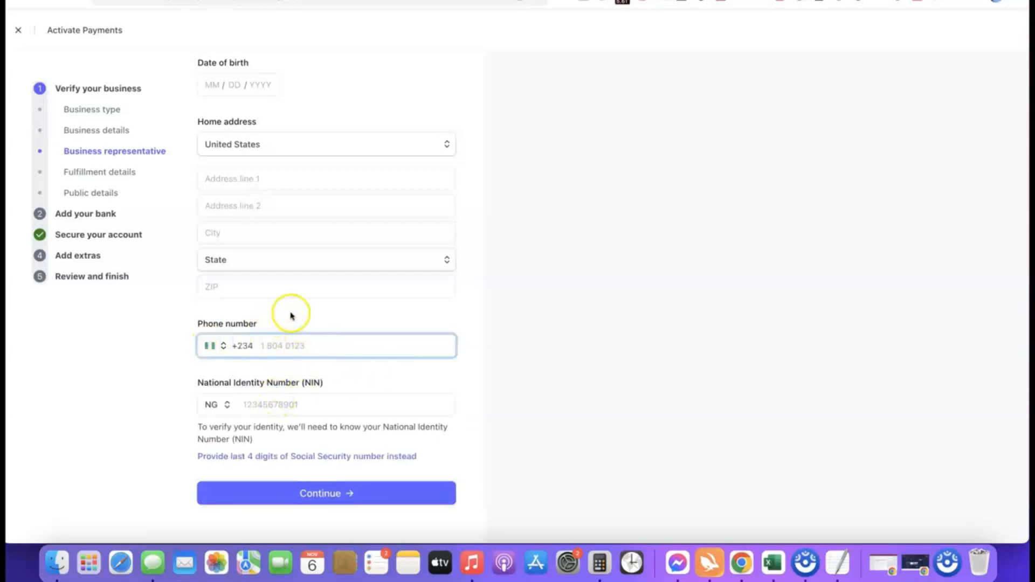
pyautogui.scroll(3, 289, 324)
pyautogui.scroll(-3, 369, 242)
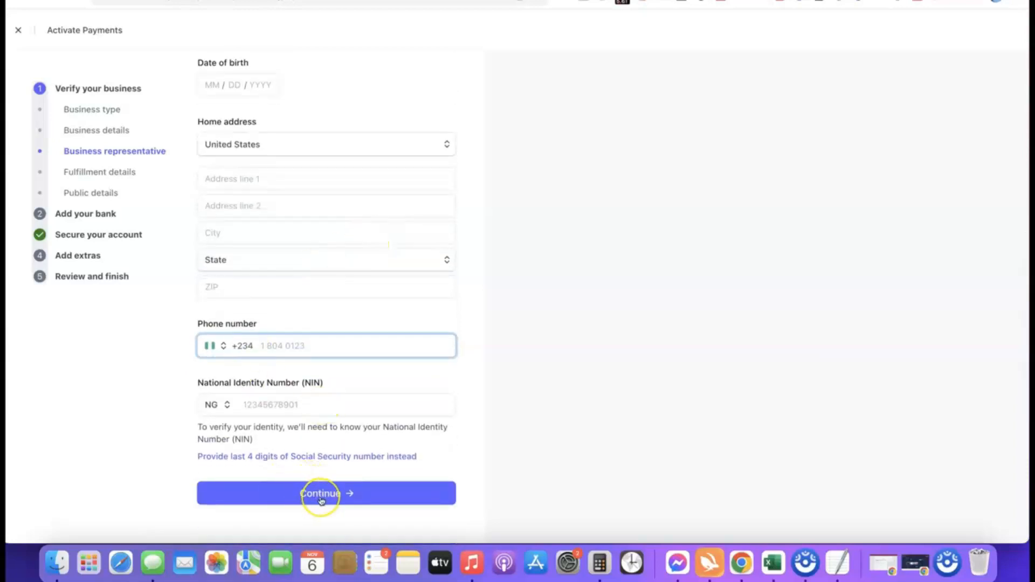
pyautogui.scroll(5, 340, 384)
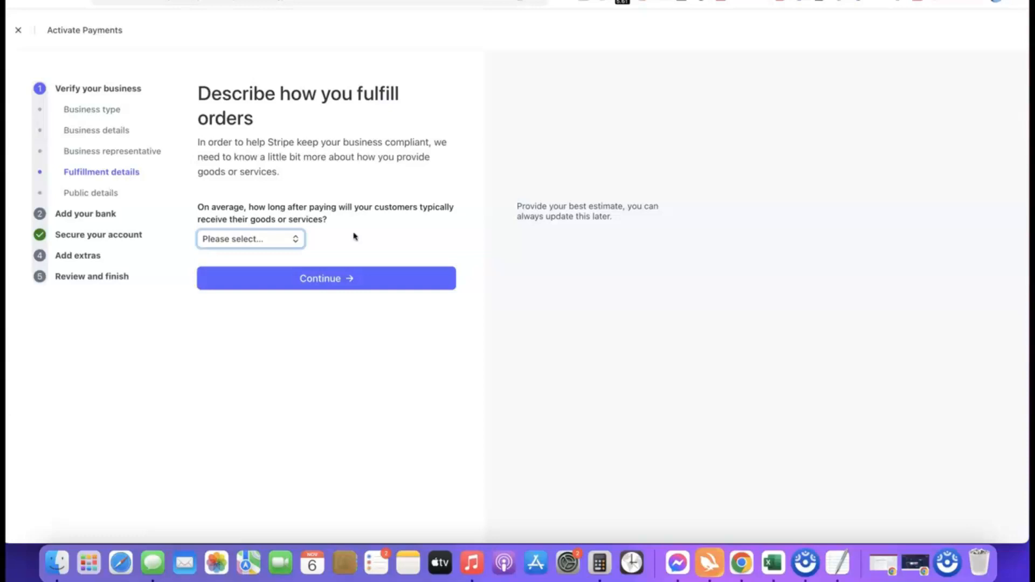
# - Answer 'Within one day' for customer delivery time and continue to public details
pyautogui.click(271, 241)
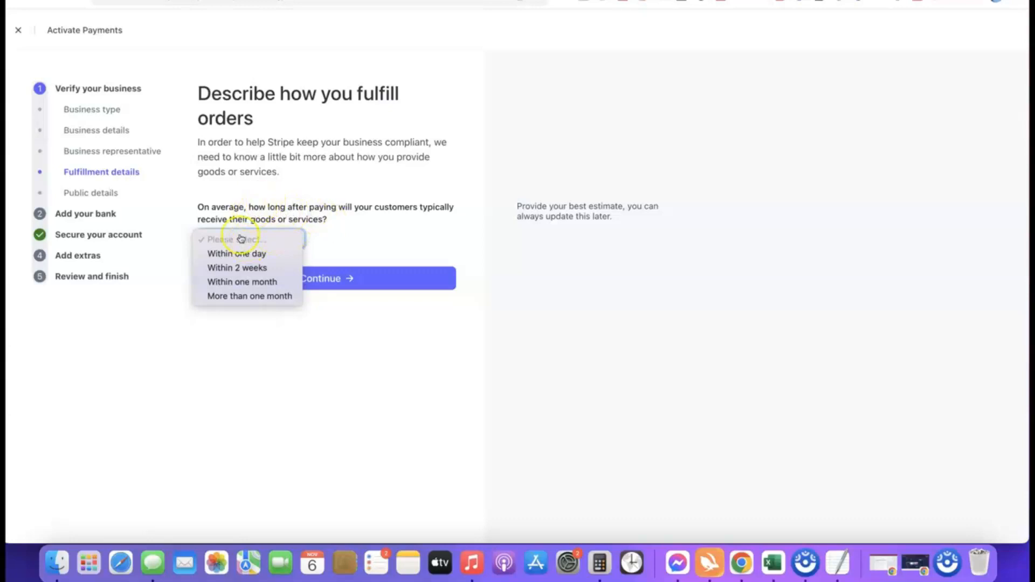
pyautogui.click(252, 269)
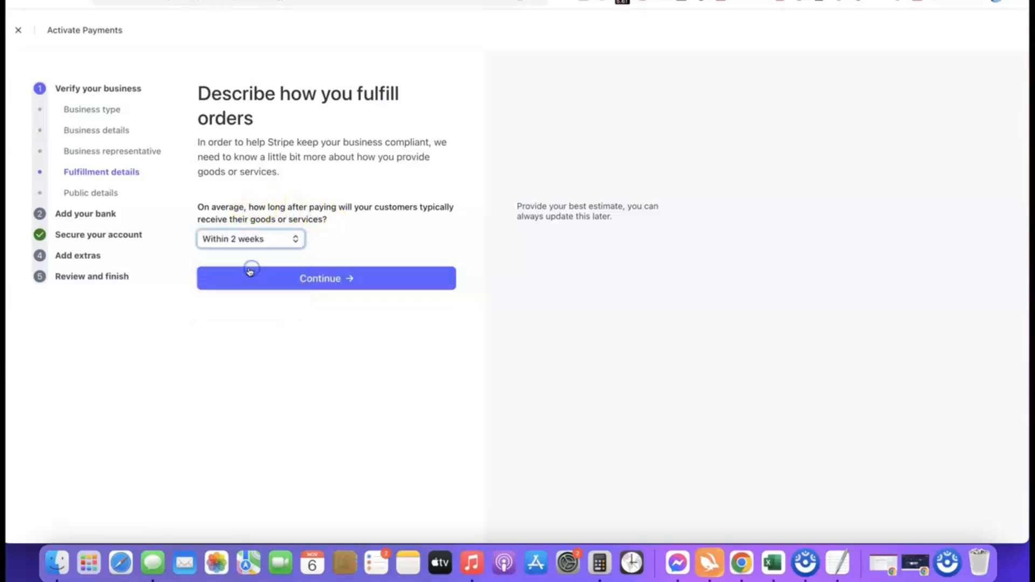
pyautogui.click(269, 240)
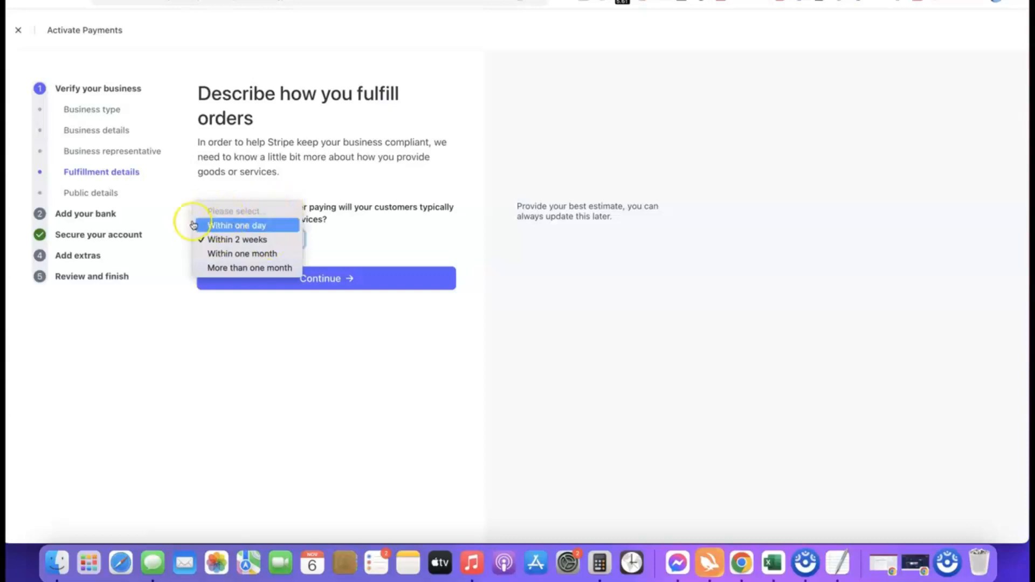
pyautogui.click(250, 226)
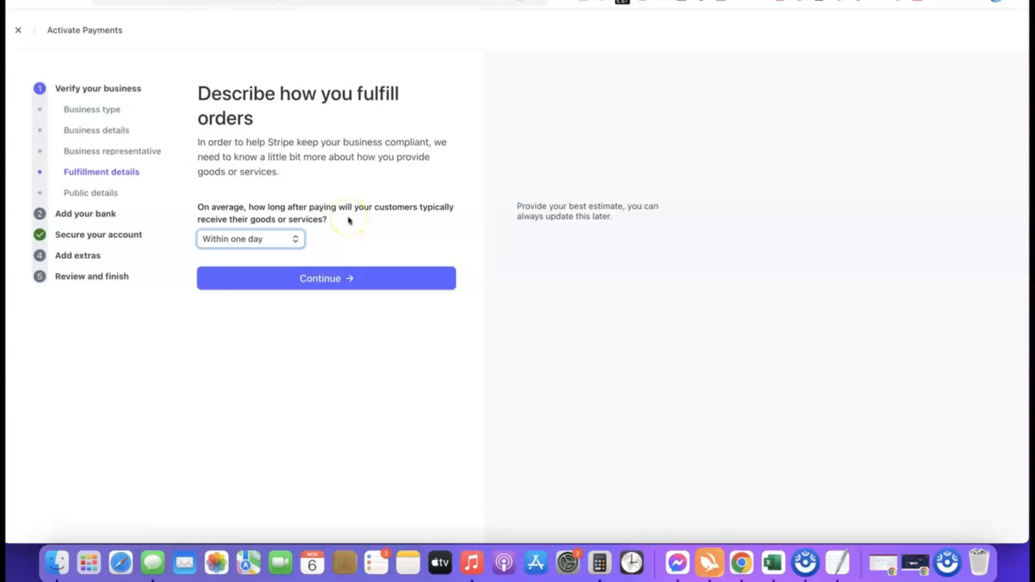
pyautogui.click(322, 280)
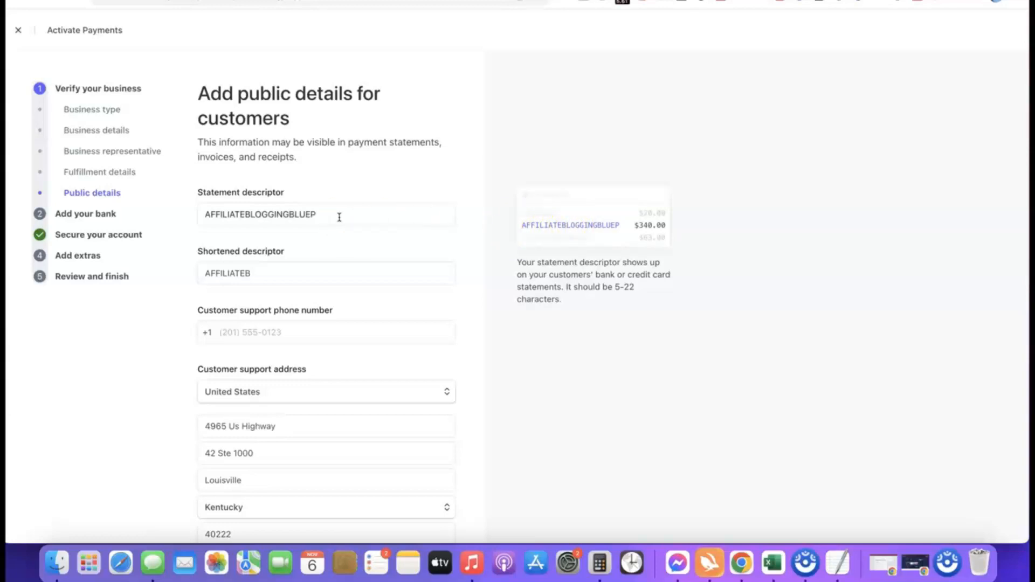
# - Review descriptors AFFILIATEBLOGGINGBLUEP and AFFILIATEB and the support address, then continue to the bank step
pyautogui.click(284, 278)
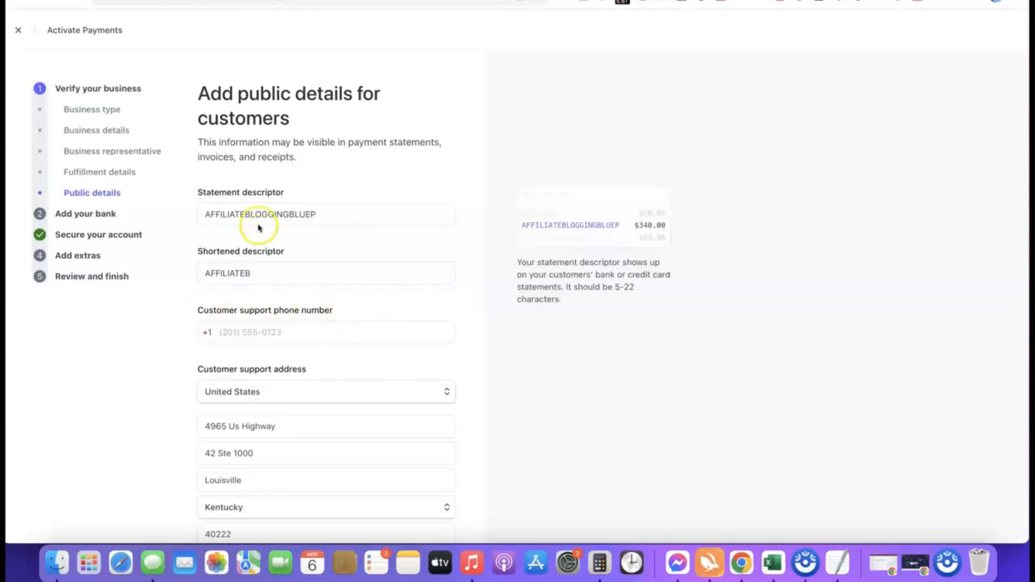
pyautogui.scroll(-2, 260, 225)
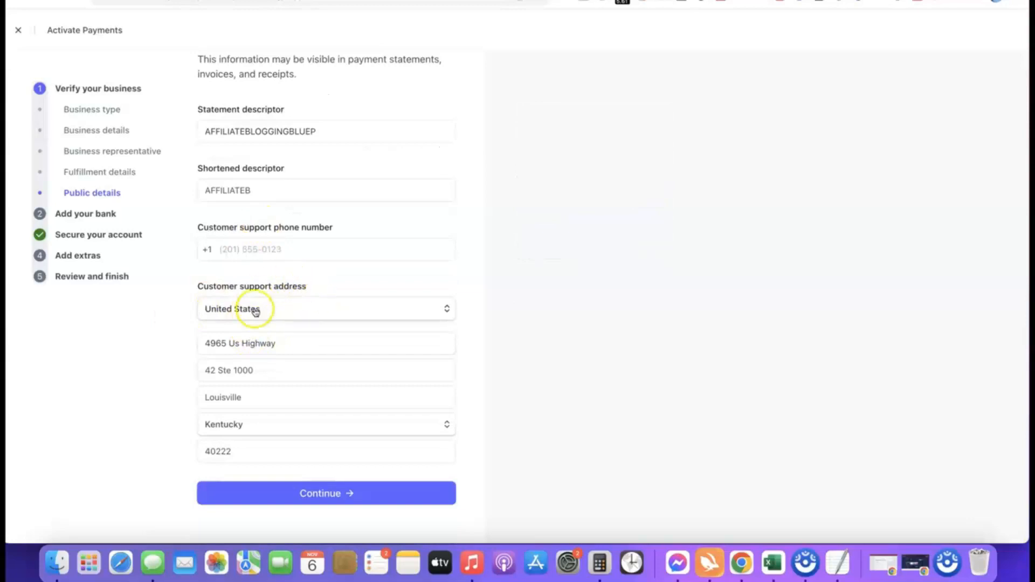
pyautogui.scroll(2, 274, 320)
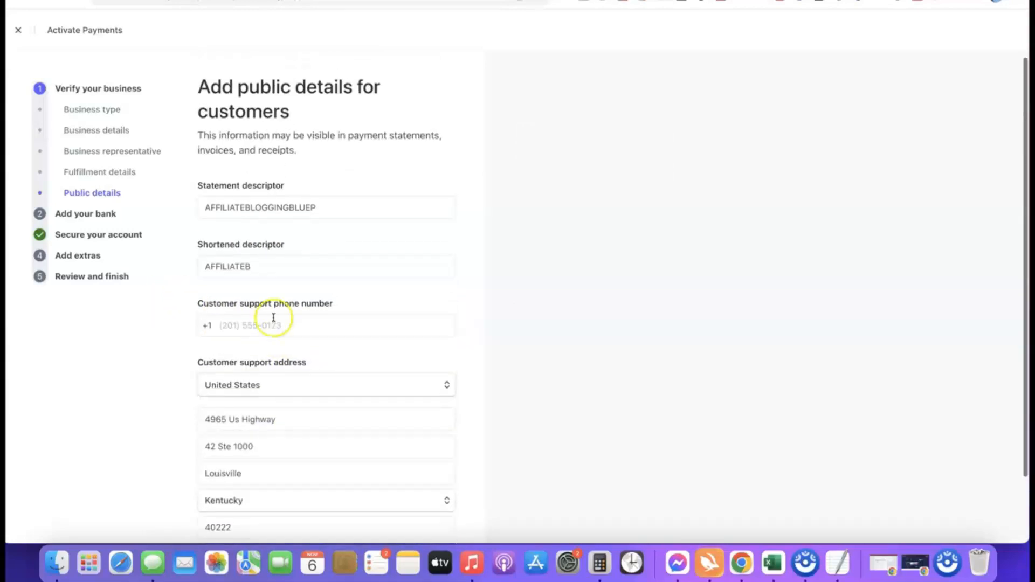
pyautogui.moveTo(342, 208)
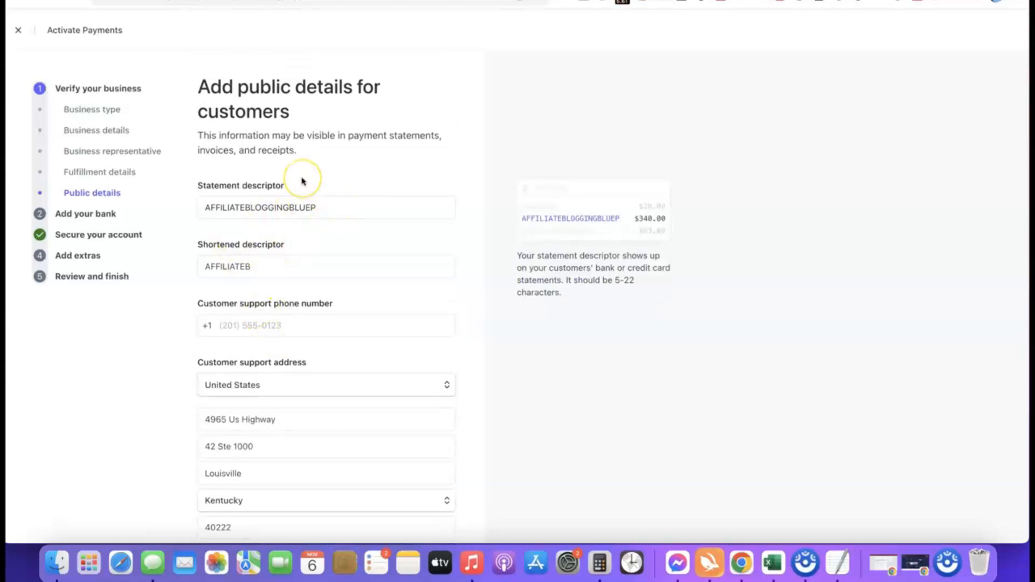
pyautogui.scroll(-2, 302, 181)
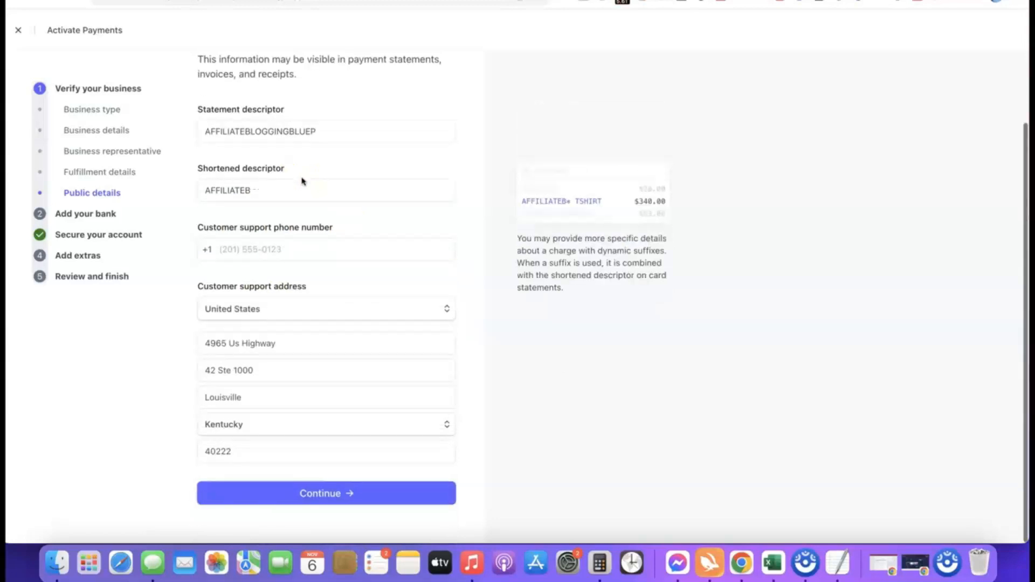
pyautogui.click(287, 495)
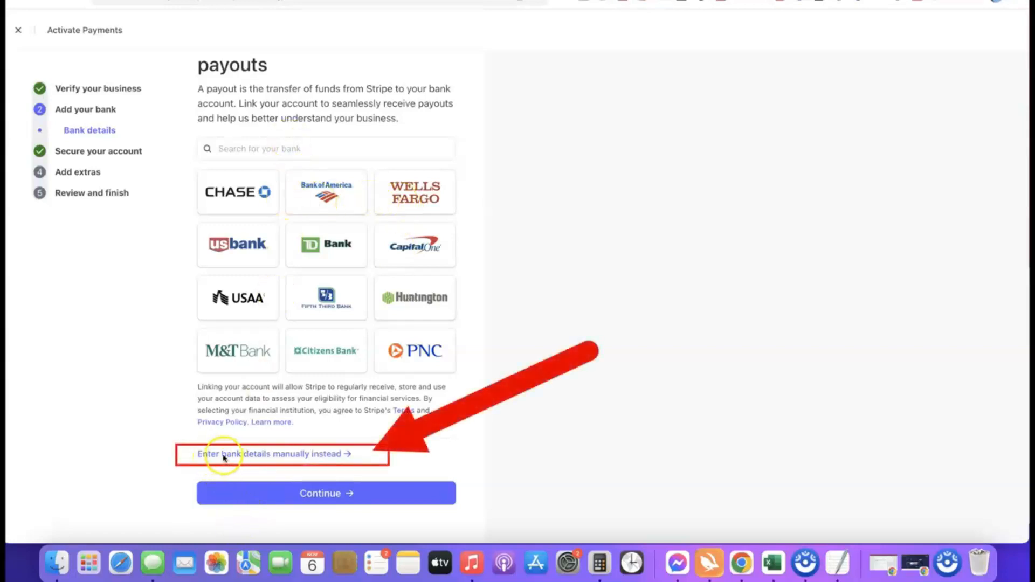
# - Manually enter and save a Bank of America checking account for payouts, then confirm it
pyautogui.click(302, 455)
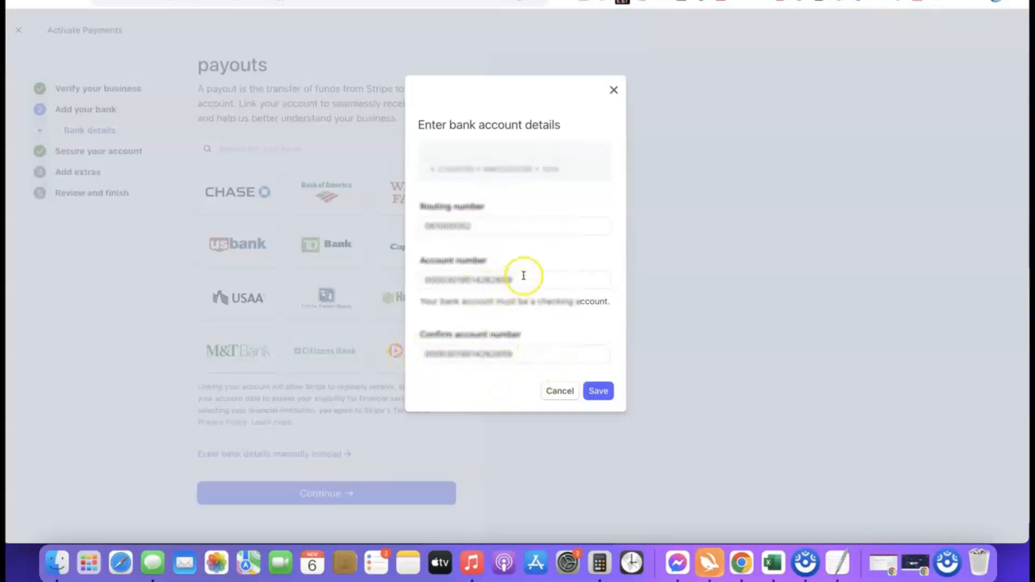
pyautogui.click(600, 391)
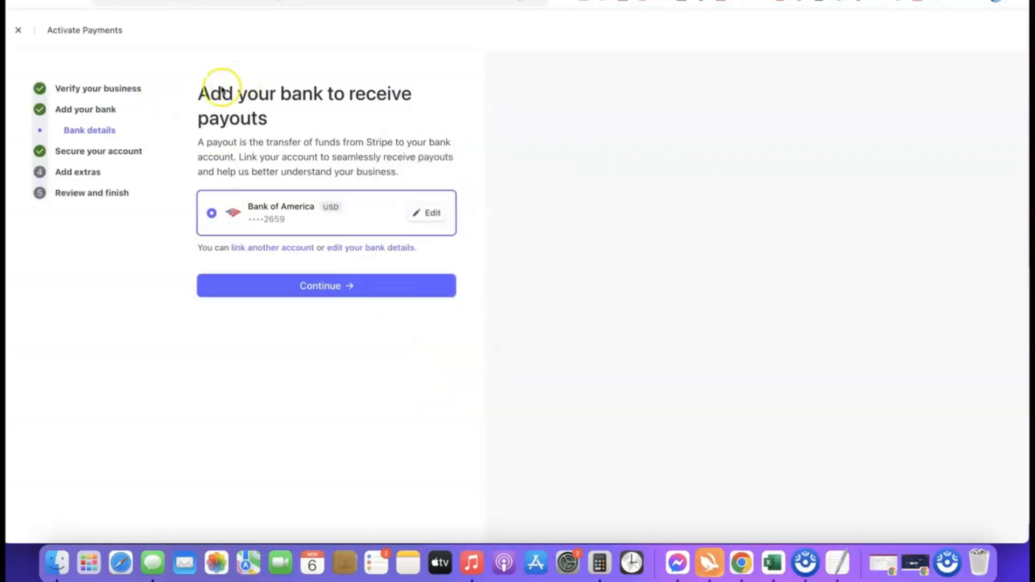
pyautogui.click(321, 286)
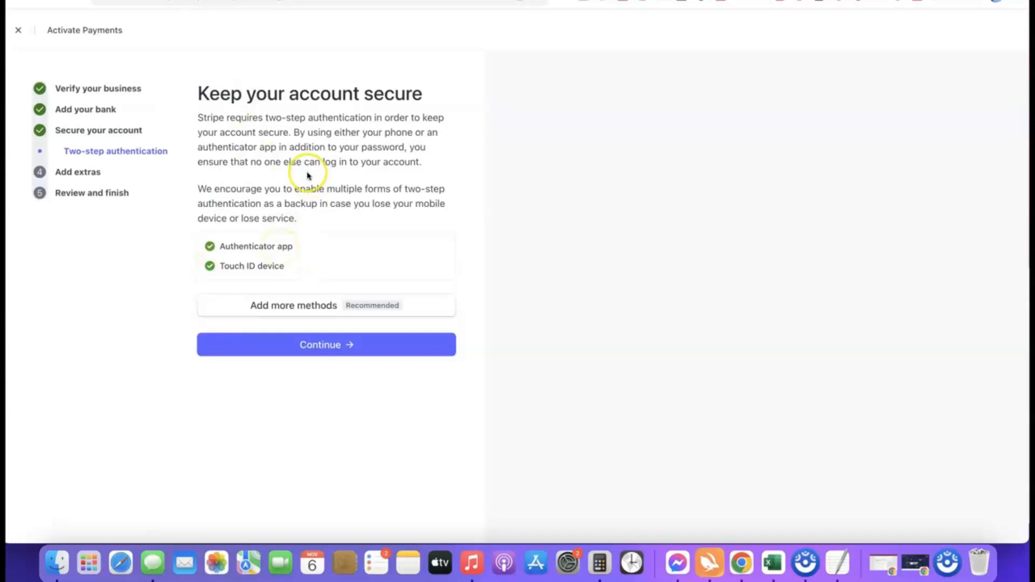
# - Accept the two-step authentication setup, skip automatic sales tax, and decline climate contributions
pyautogui.click(330, 348)
pyautogui.scroll(-1, 363, 166)
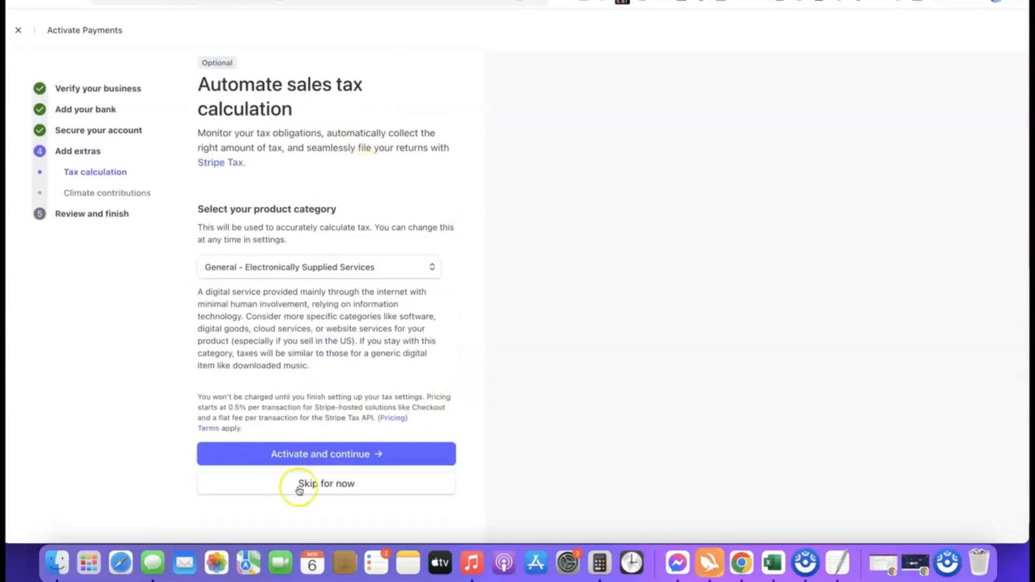
pyautogui.click(327, 489)
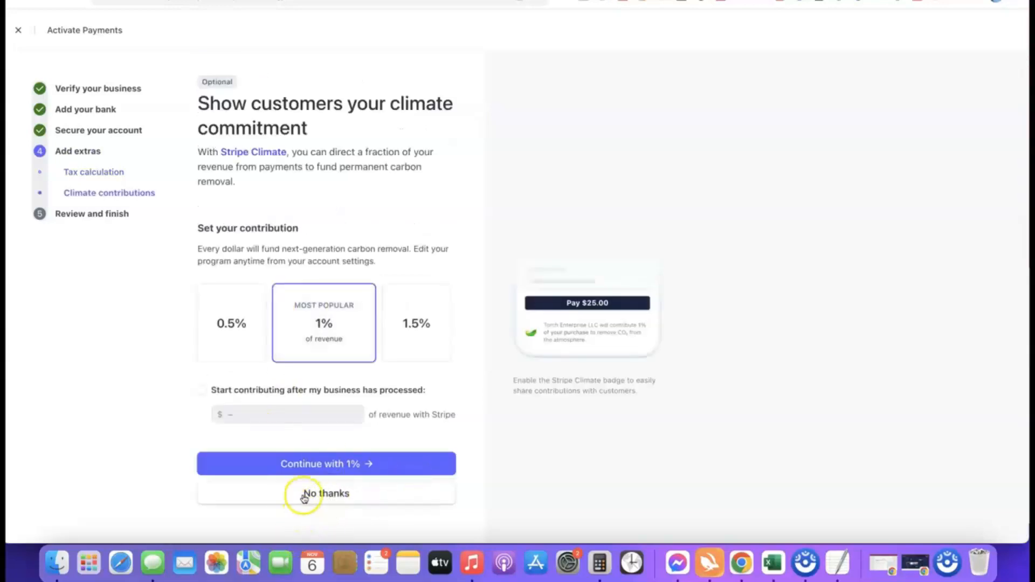
pyautogui.click(344, 492)
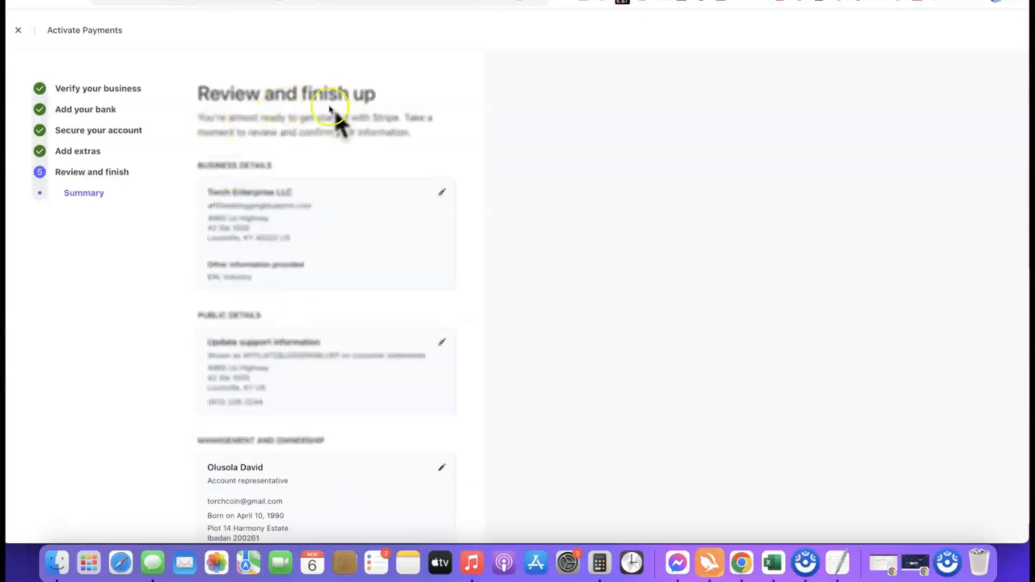
# - Review the activation summary, then agree to the terms and submit payments activation
pyautogui.scroll(-5, 298, 83)
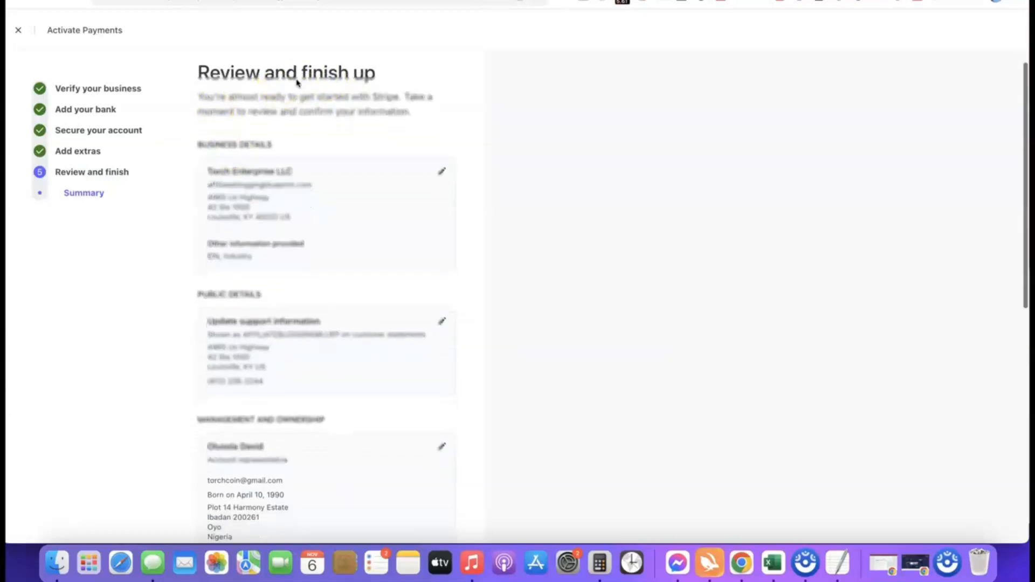
pyautogui.scroll(2, 306, 94)
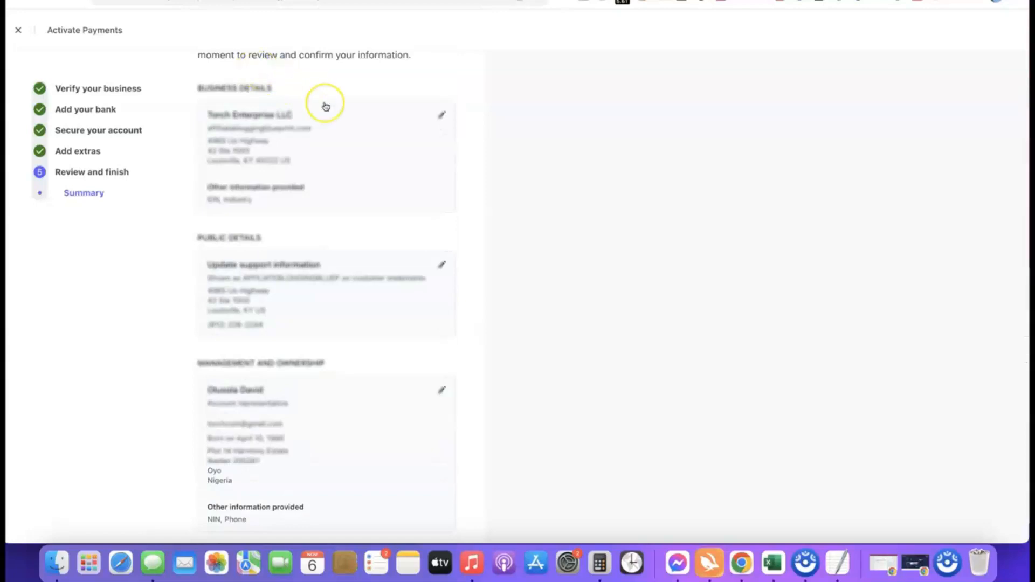
pyautogui.scroll(-15, 325, 105)
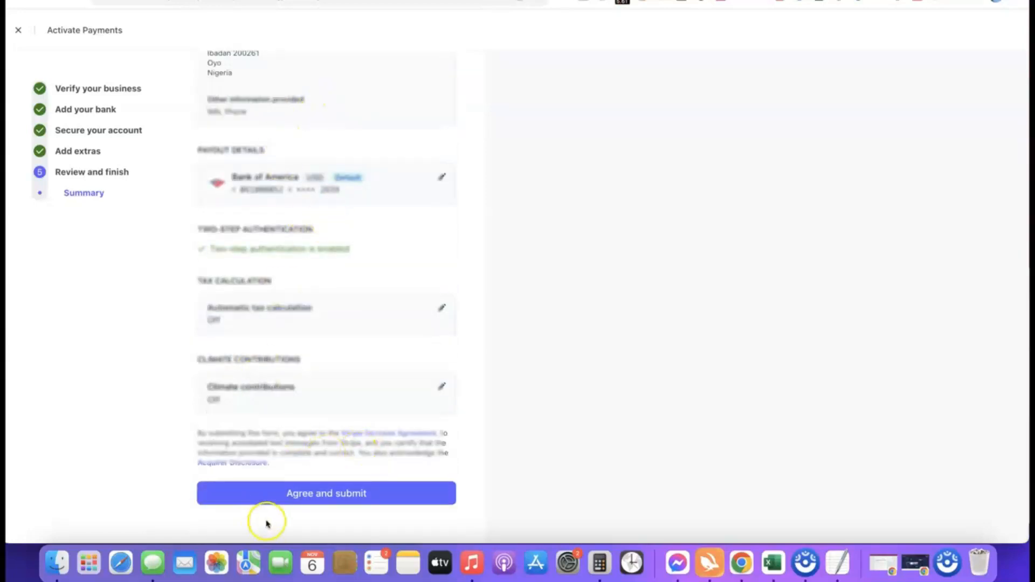
pyautogui.click(315, 492)
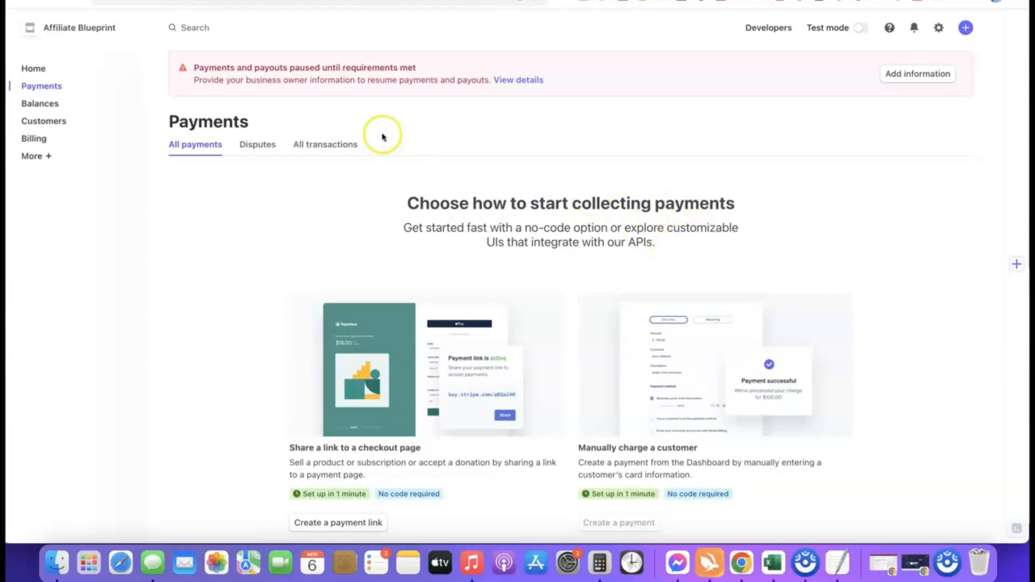
# - Open Add information on the paused-payments banner and update the Management and ownership representative details
pyautogui.click(896, 74)
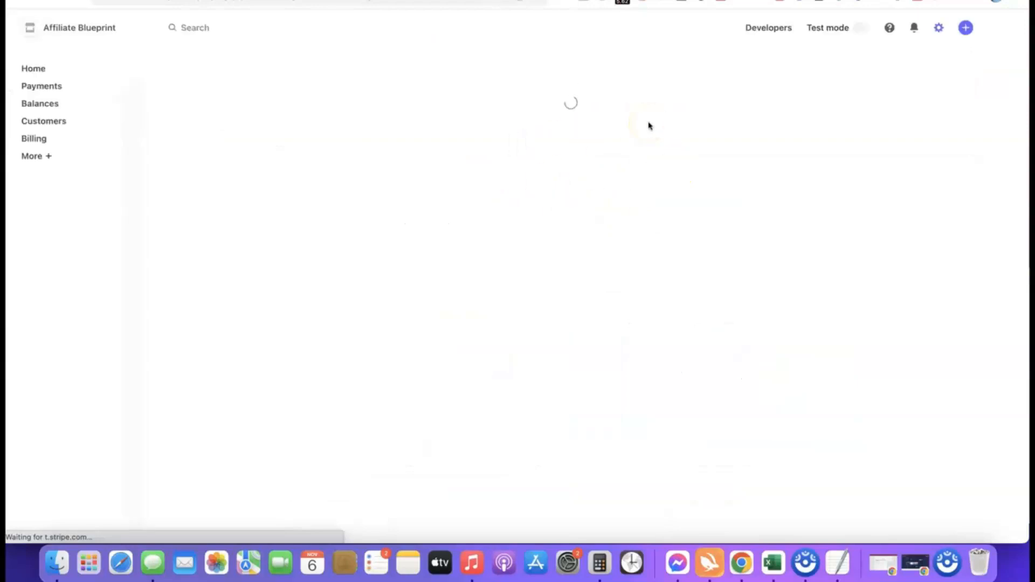
pyautogui.scroll(-2, 523, 143)
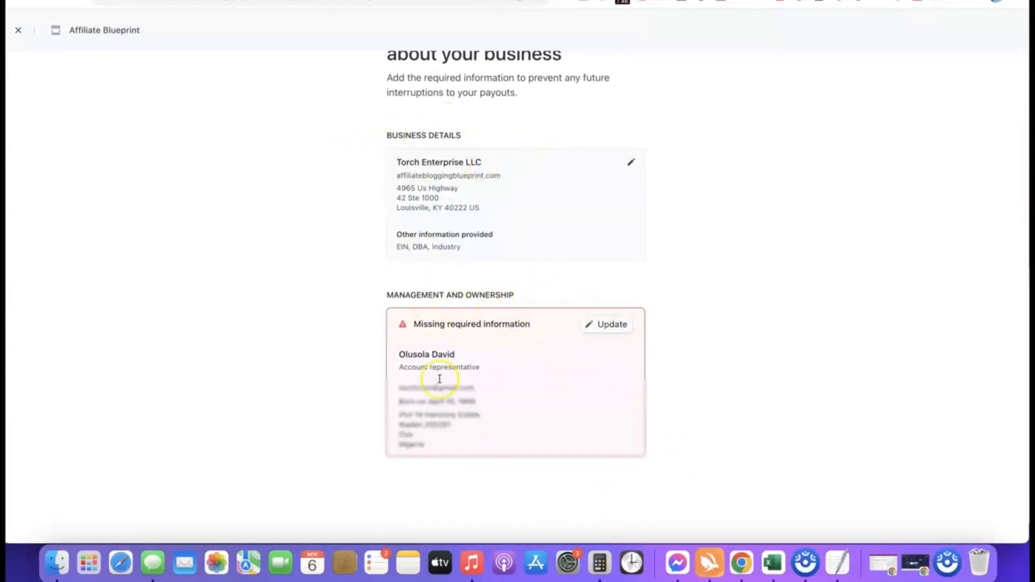
pyautogui.scroll(-1, 701, 291)
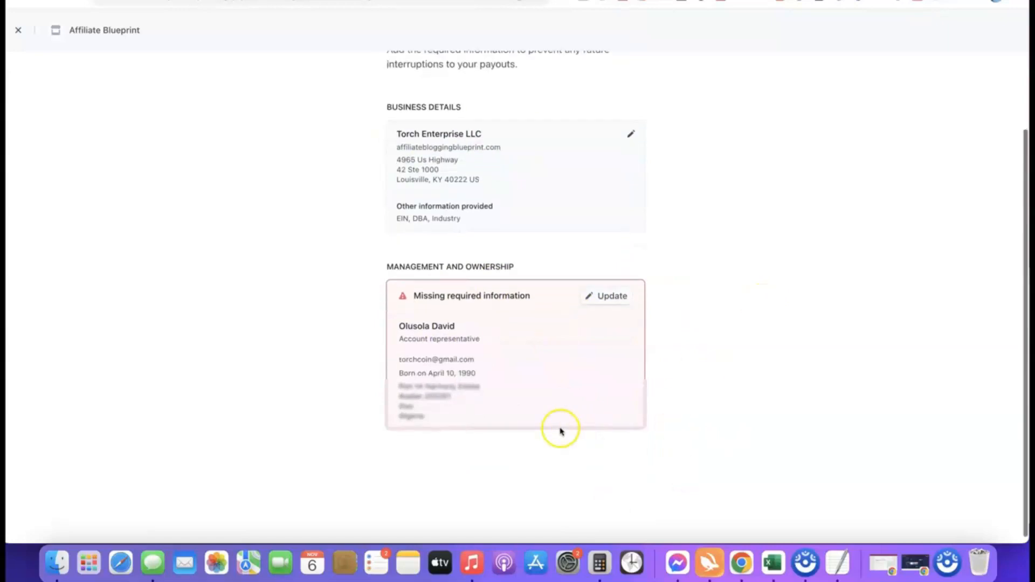
pyautogui.click(608, 296)
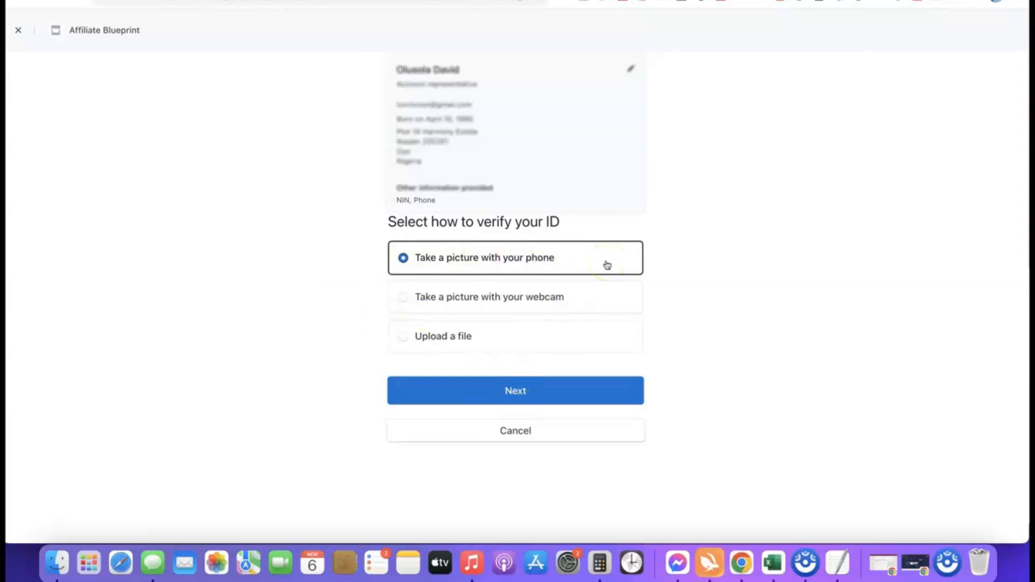
# - Choose file upload with a driver's license as the ID type and accept the verification terms
pyautogui.click(418, 338)
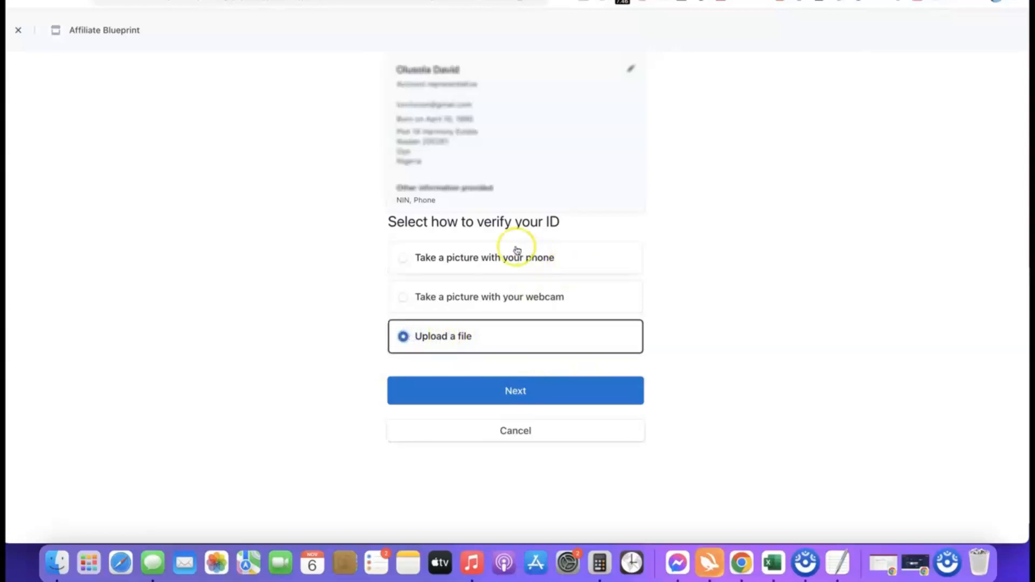
pyautogui.click(513, 389)
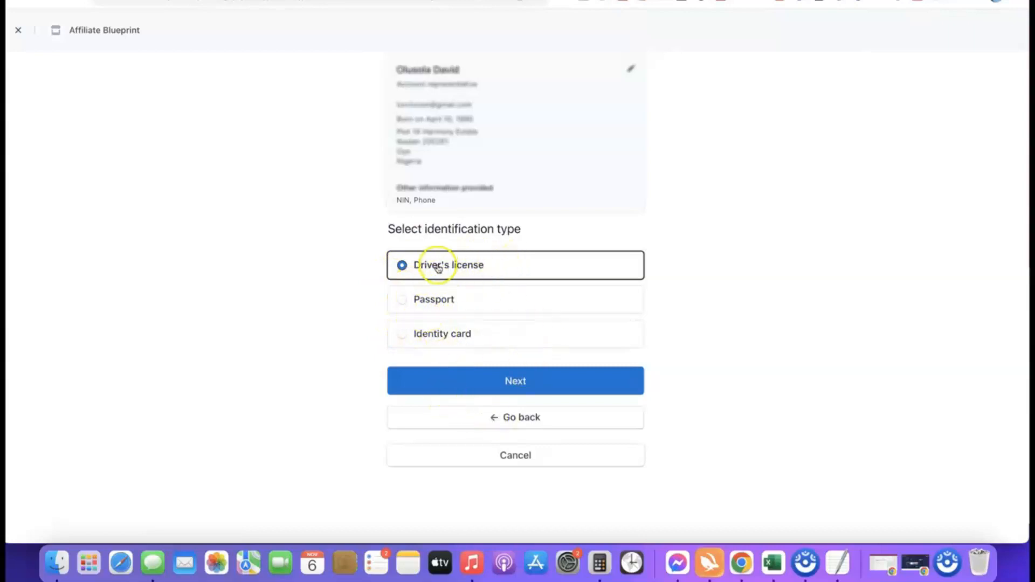
pyautogui.click(517, 384)
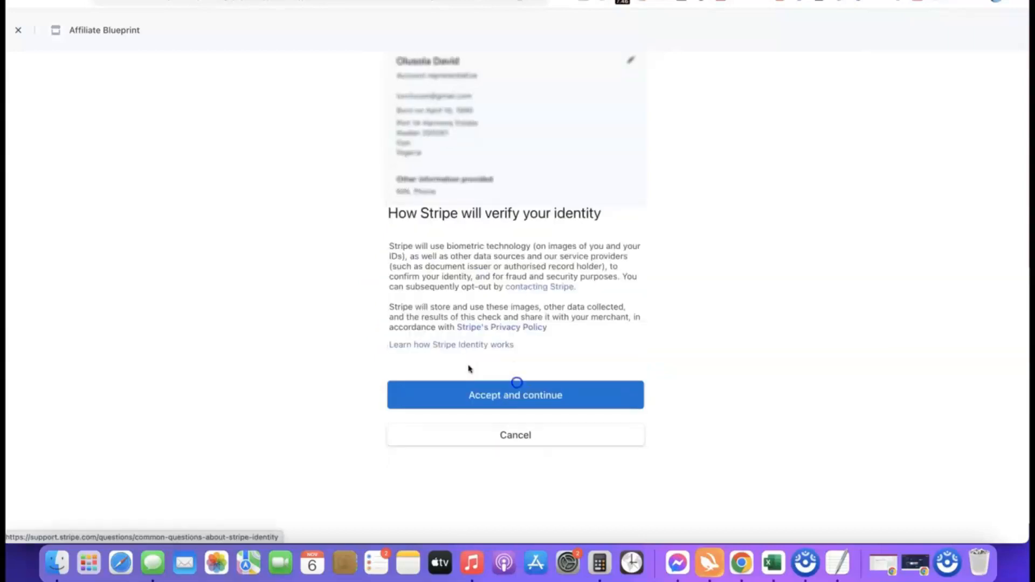
pyautogui.click(499, 397)
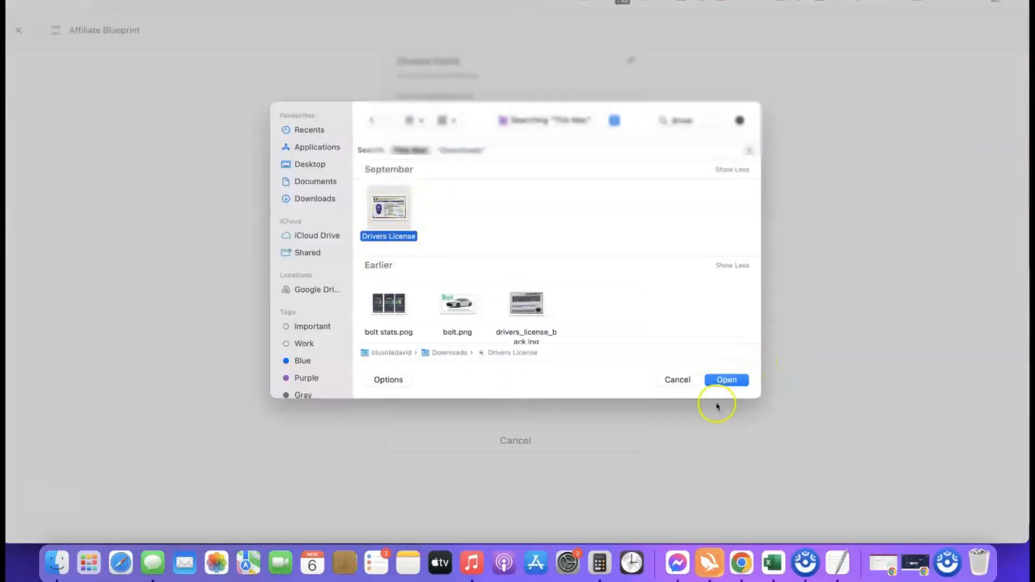
# - Upload the license front image and drivers_license_back.jpg as the back, submitting despite the visibility warning
pyautogui.click(724, 380)
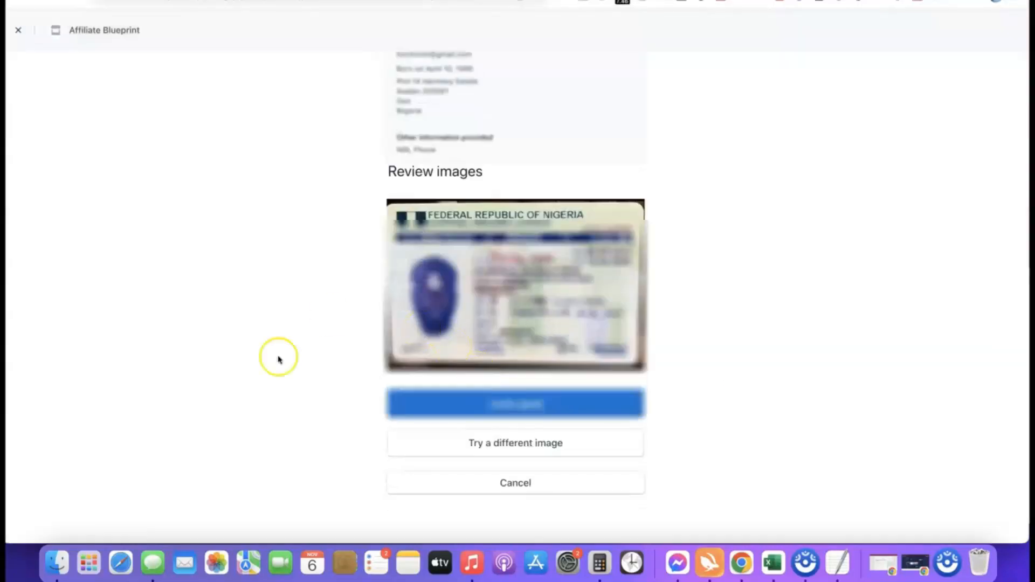
pyautogui.click(519, 402)
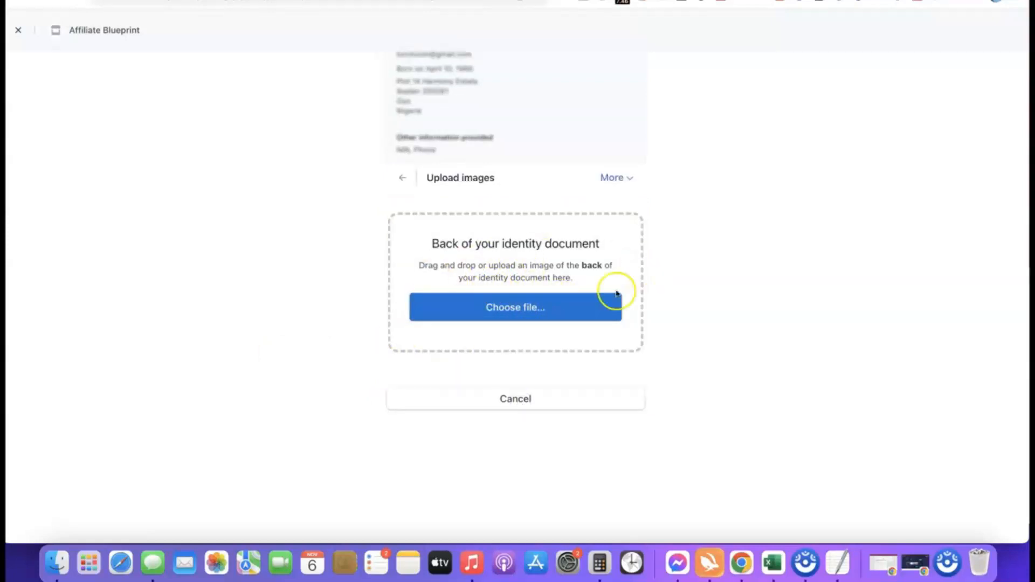
pyautogui.click(517, 307)
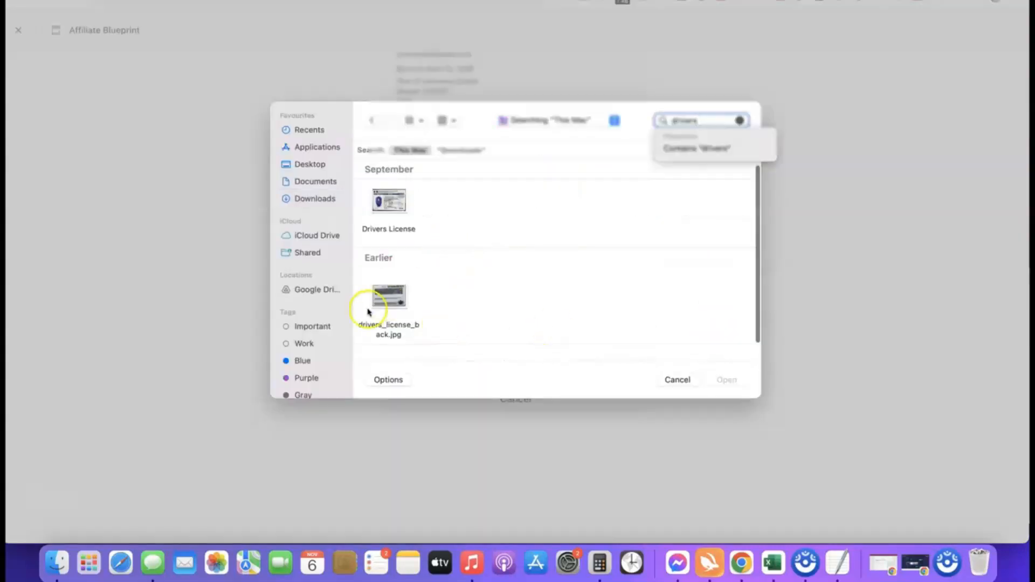
pyautogui.click(389, 298)
pyautogui.click(728, 387)
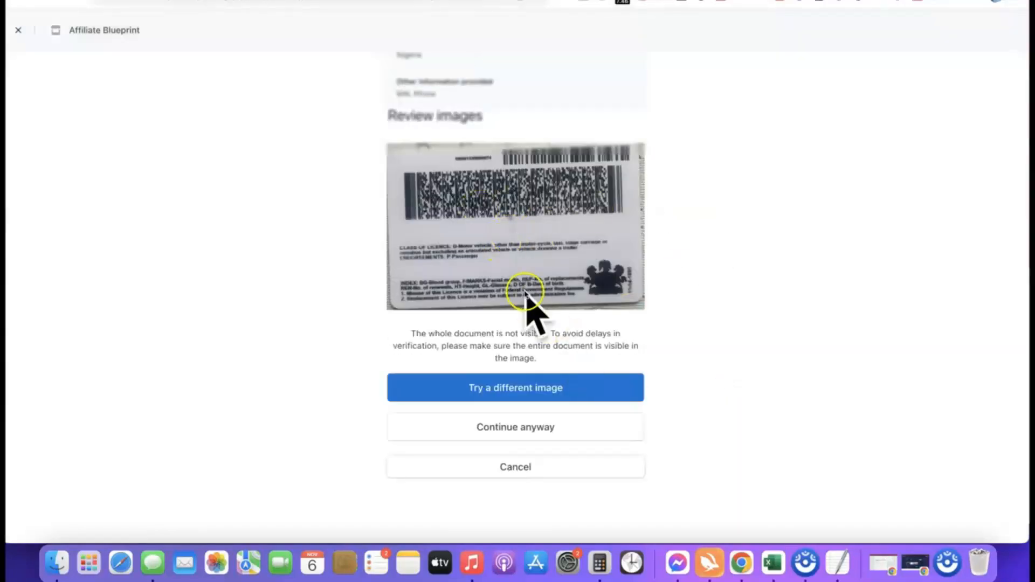
pyautogui.click(509, 426)
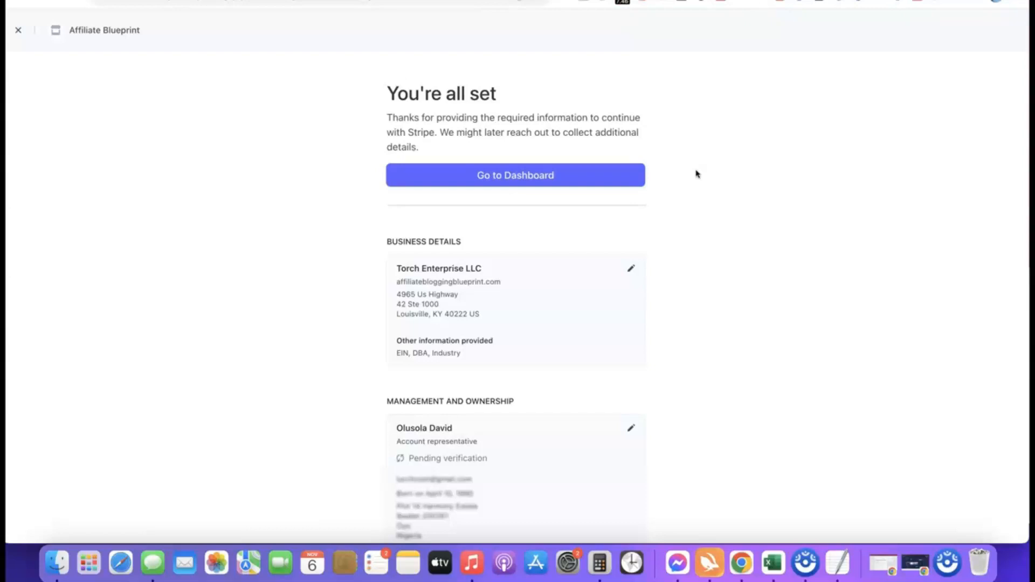
# - Choose Go to Dashboard on the You're all set confirmation page
pyautogui.click(514, 176)
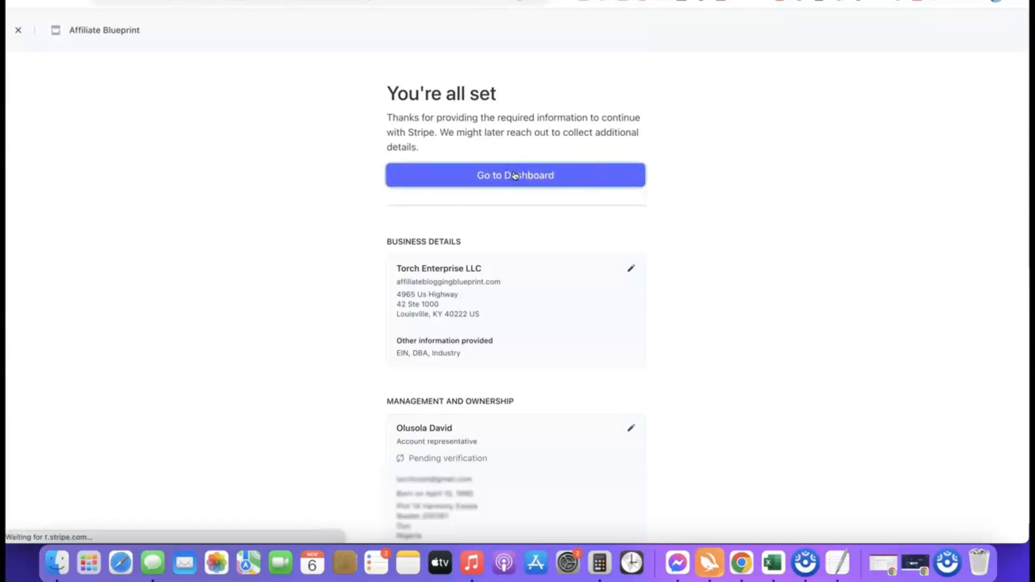